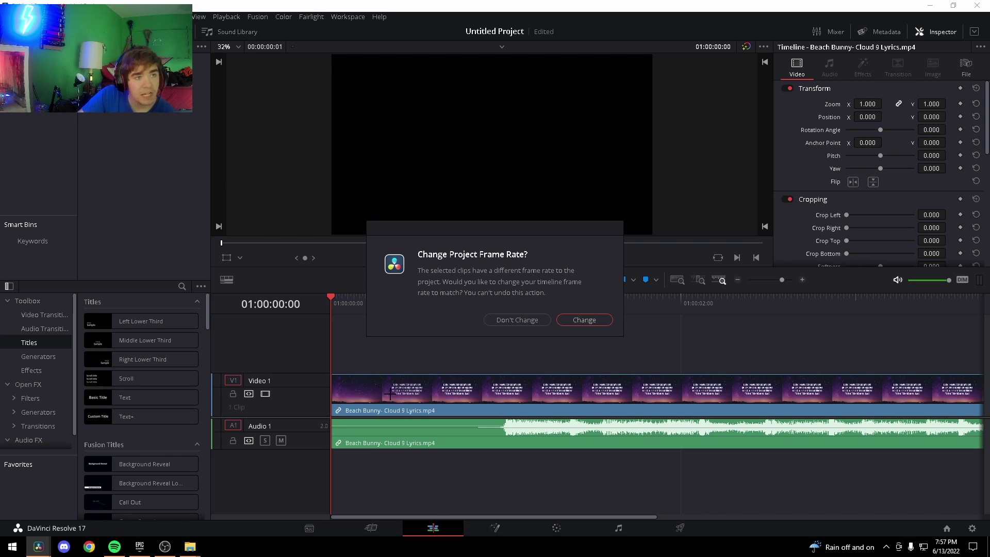
# - Match the timeline frame rate to the imported clip and delete only the video part of Beach Bunny- Cloud 9 Lyrics.mp4
pyautogui.click(596, 316)
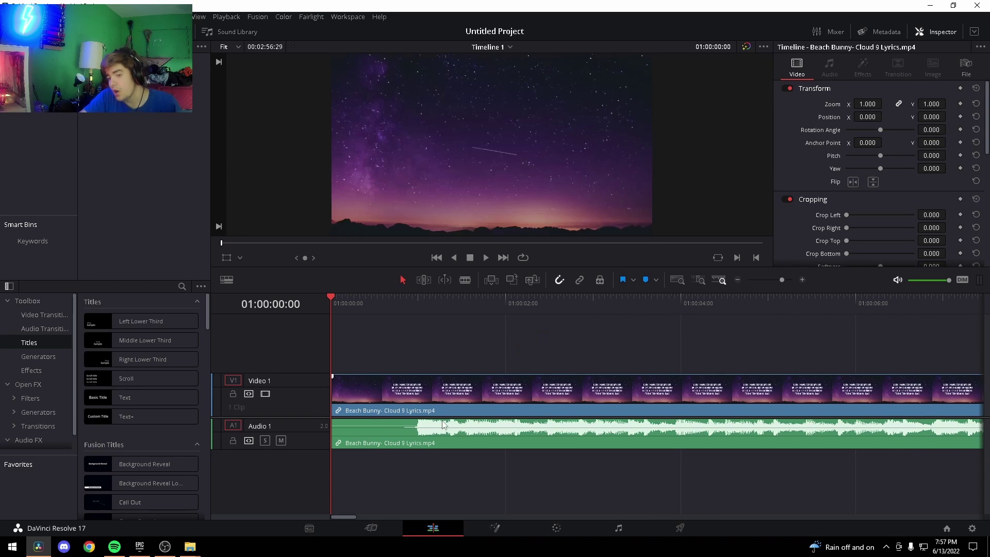
pyautogui.keyDown('alt'); pyautogui.click(396, 397); pyautogui.keyUp('alt')
pyautogui.press('Delete')
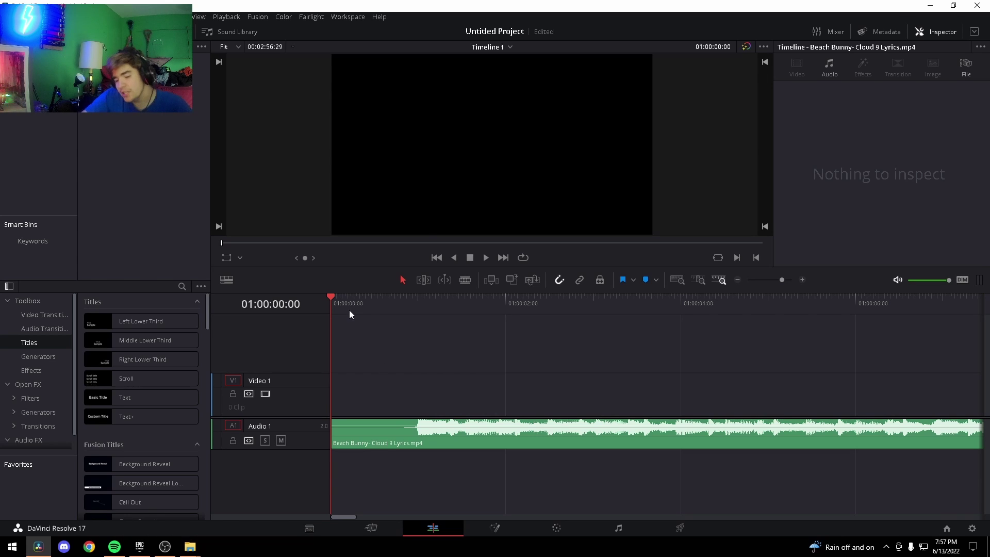
# - Trim the song's opening off at 01:00:15:21 and move the remaining audio to the beginning of the timeline
pyautogui.click(371, 433)
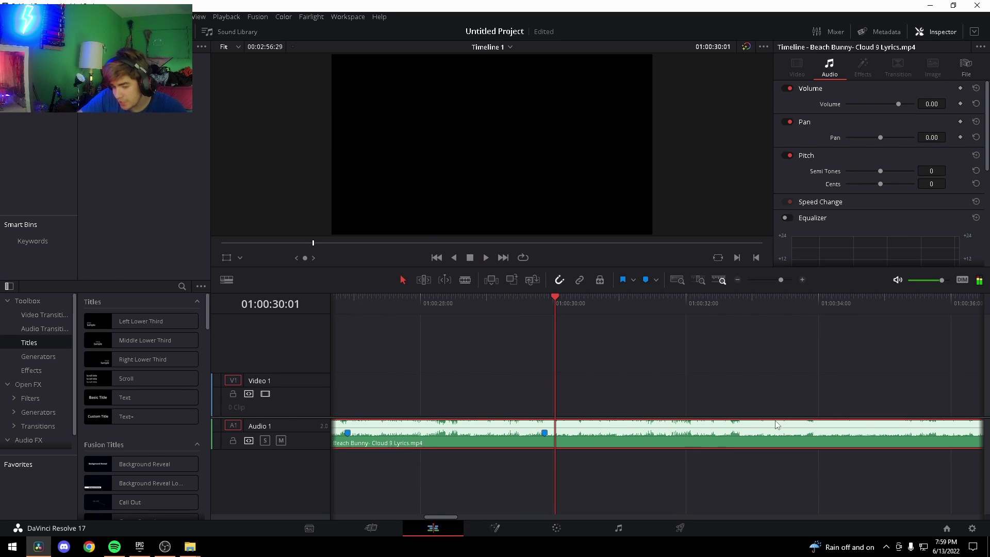
pyautogui.moveTo(553, 302); pyautogui.dragTo(411, 320)
pyautogui.moveTo(454, 518); pyautogui.dragTo(404, 518)
pyautogui.moveTo(455, 308); pyautogui.dragTo(434, 300)
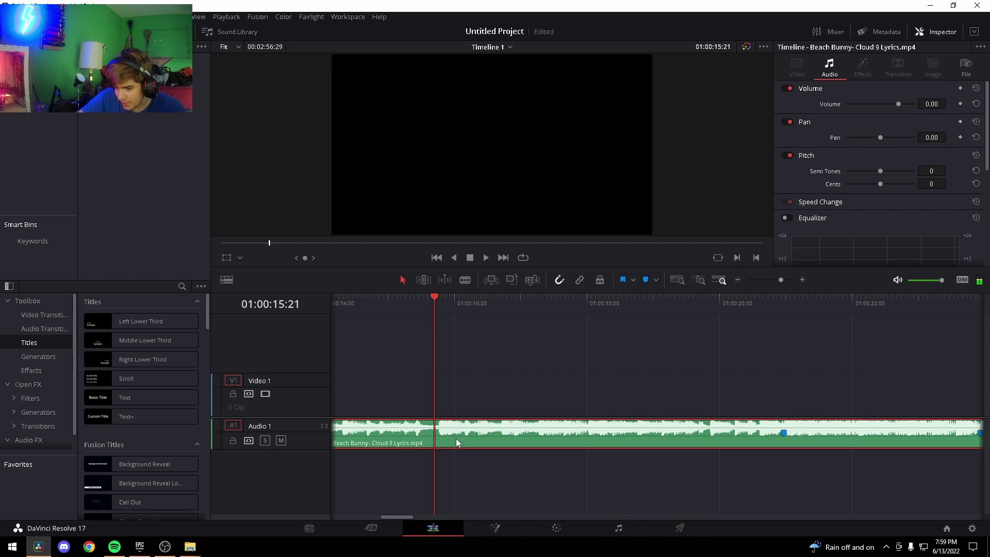
pyautogui.moveTo(453, 440); pyautogui.dragTo(323, 444)
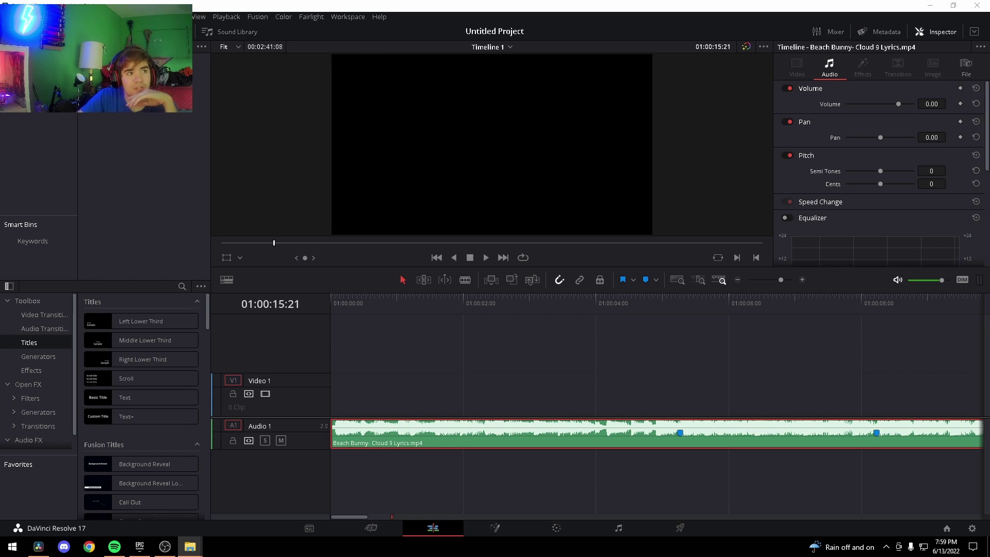
# - Place the gameplay clip 7 - cxltures (3).mp4 at the start of Video 1 without its audio
pyautogui.moveTo(410, 253); pyautogui.dragTo(469, 361)
pyautogui.moveTo(570, 360); pyautogui.dragTo(549, 444)
pyautogui.keyDown('alt'); pyautogui.click(501, 475); pyautogui.keyUp('alt')
pyautogui.press('Delete')
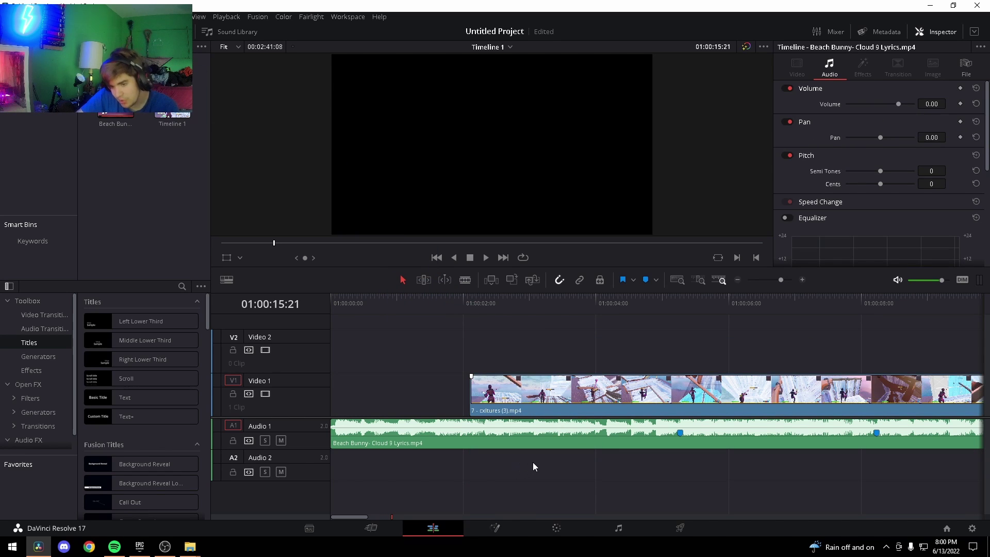
pyautogui.moveTo(616, 400); pyautogui.dragTo(416, 409)
# - Play the gameplay clip from the start of the timeline through to the elimination shot
pyautogui.moveTo(352, 304); pyautogui.dragTo(292, 307)
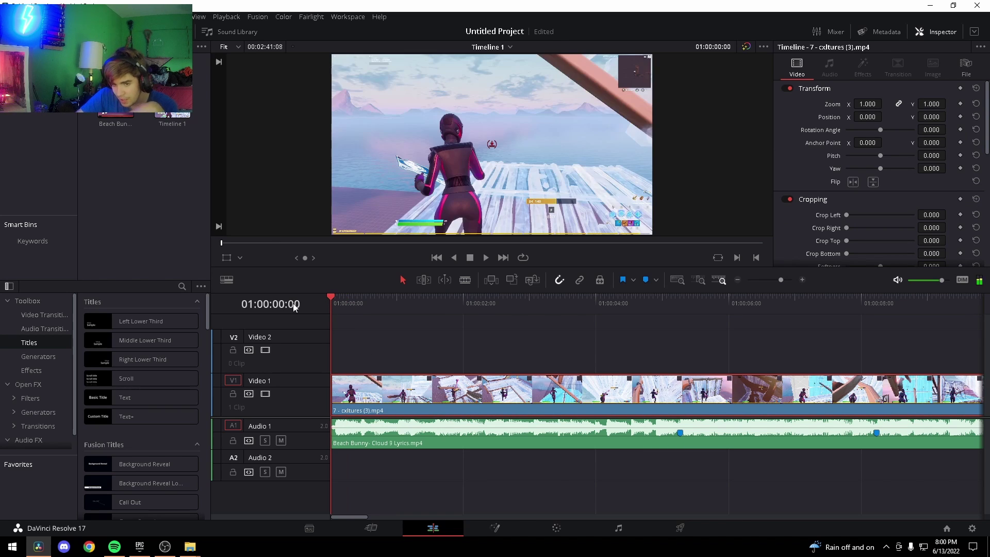
pyautogui.press('space')
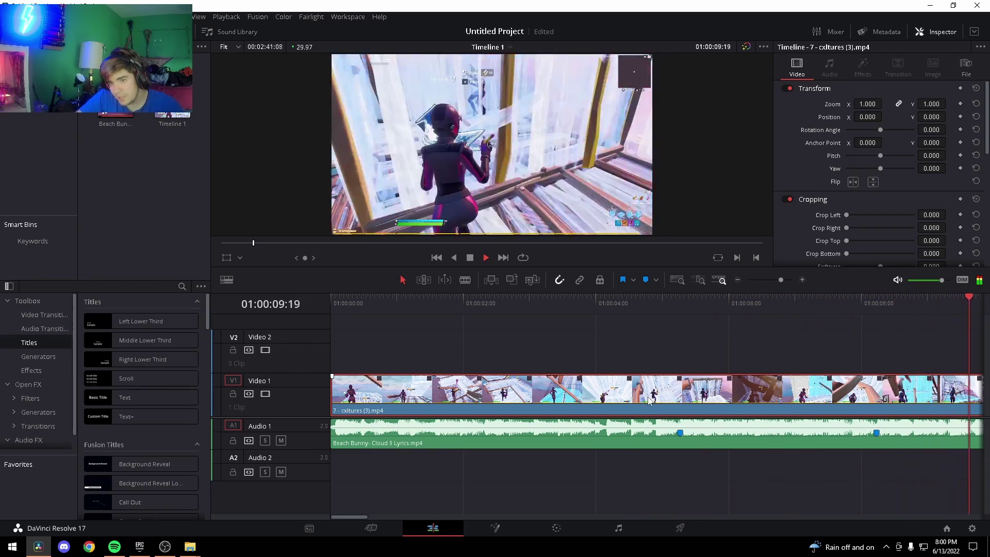
pyautogui.press('space')
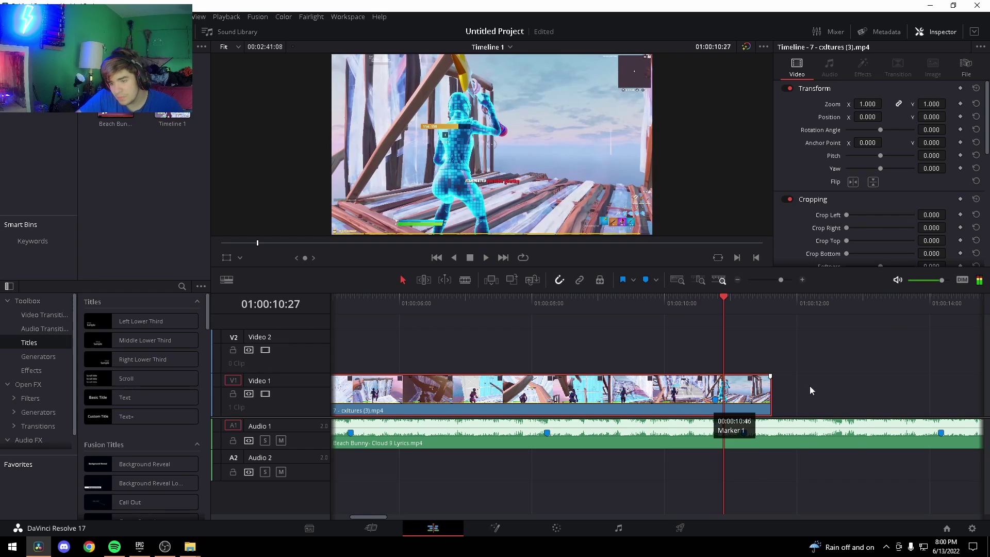
pyautogui.hotkey('ctrl', 's')
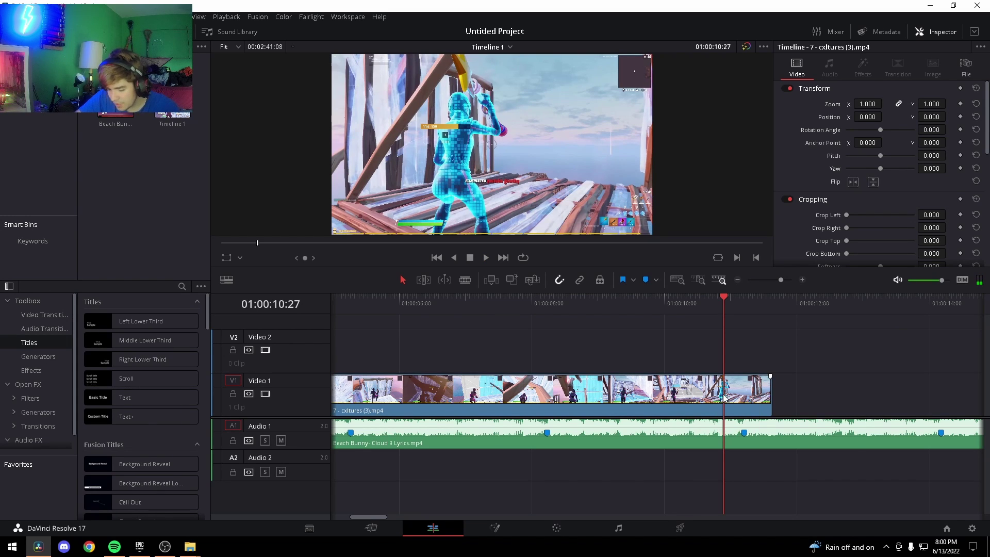
# - Find the exact frame where the shot lands, at 01:00:10:17, and mark it on the gameplay clip
pyautogui.press('Left')
pyautogui.press('Left')
pyautogui.press('Left')
pyautogui.press('Left')
pyautogui.press('Left')
pyautogui.press('Left')
pyautogui.press('Left')
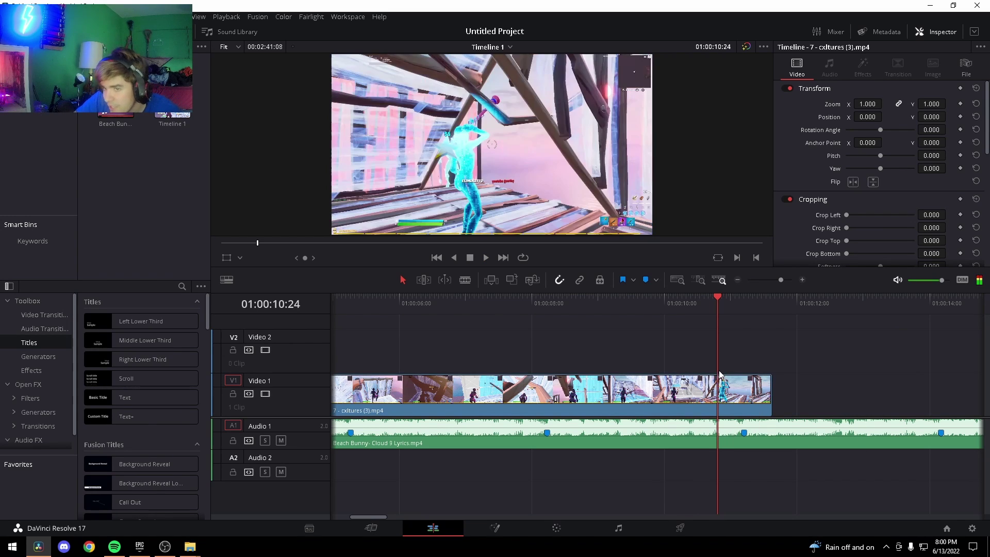
pyautogui.press('Left')
pyautogui.press('Left')
pyautogui.press('Left')
pyautogui.press('Left')
pyautogui.press('Left')
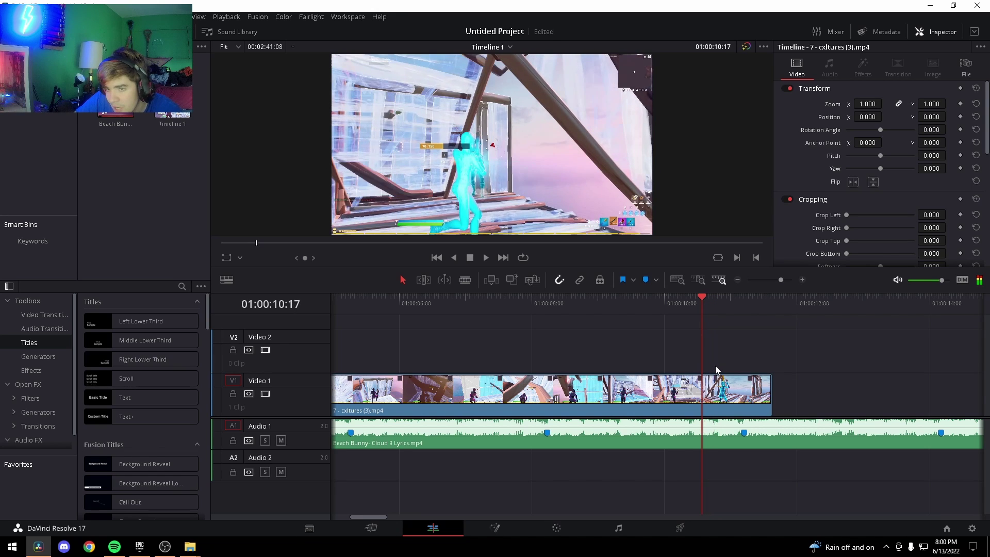
pyautogui.press('Right')
pyautogui.press('Right')
pyautogui.scroll(1, 448, 179)
pyautogui.scroll(1, 448, 179)
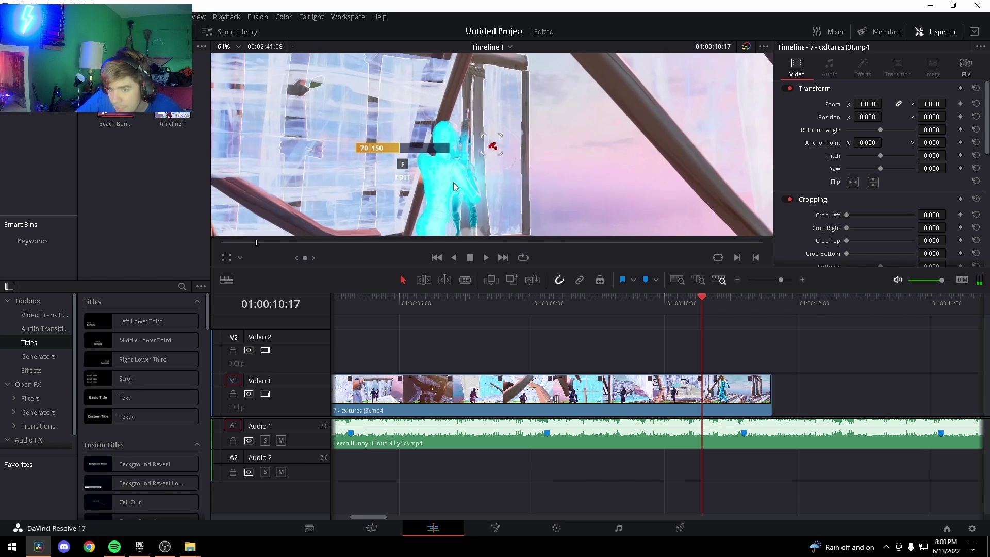
pyautogui.scroll(-2, 464, 155)
pyautogui.scroll(-1, 466, 153)
pyautogui.scroll(2, 467, 155)
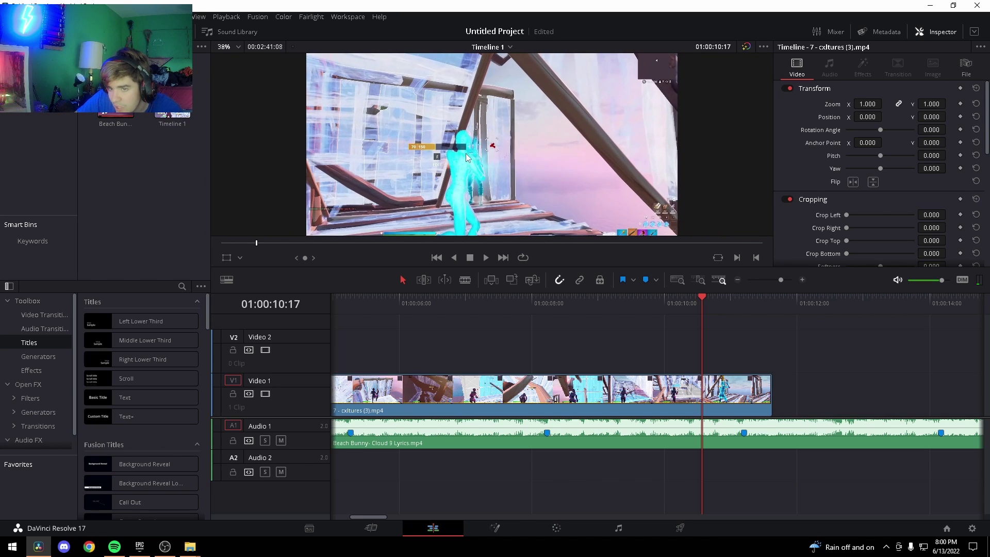
pyautogui.click(707, 407)
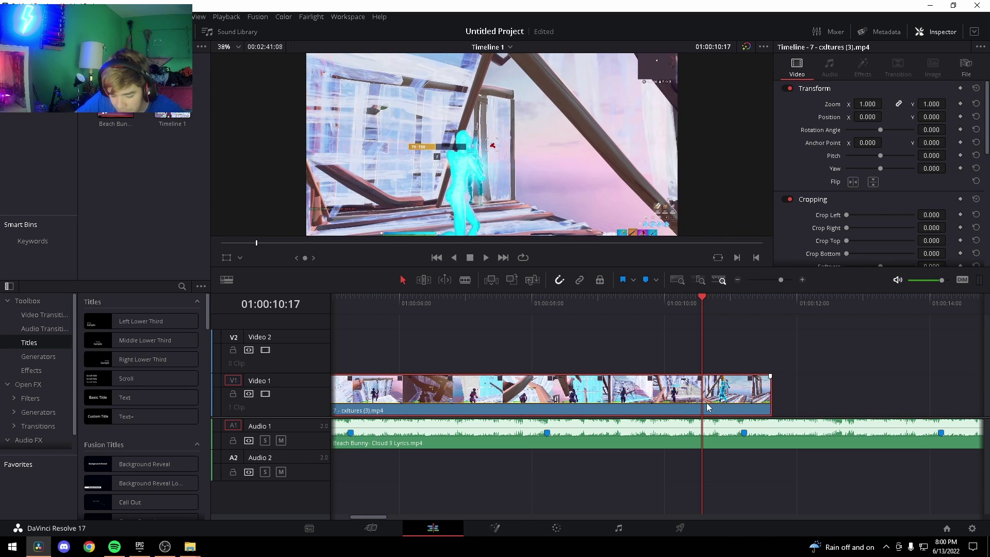
# - Split the gameplay clip at 01:00:09:29 and delete the part before the cut
pyautogui.click(663, 300)
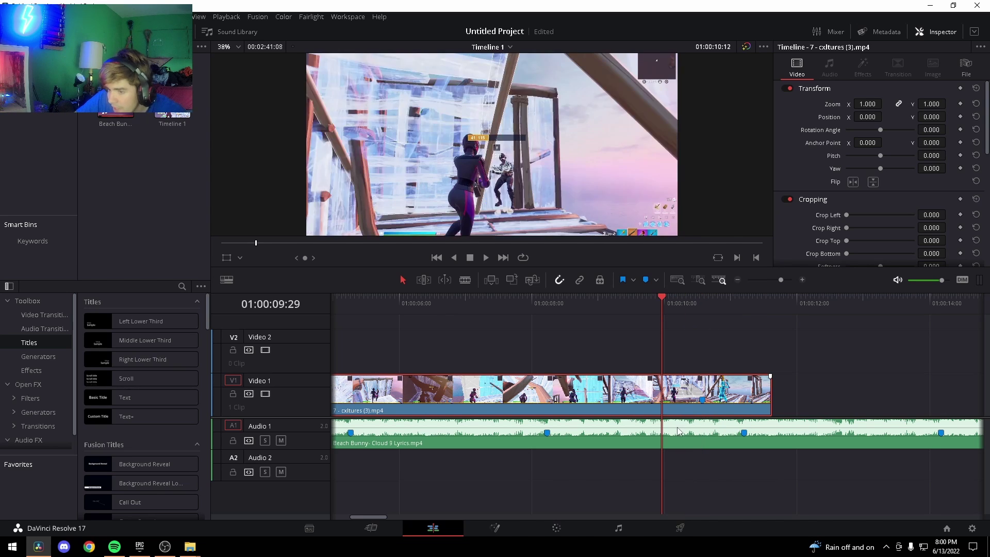
pyautogui.hotkey('ctrl', 'b')
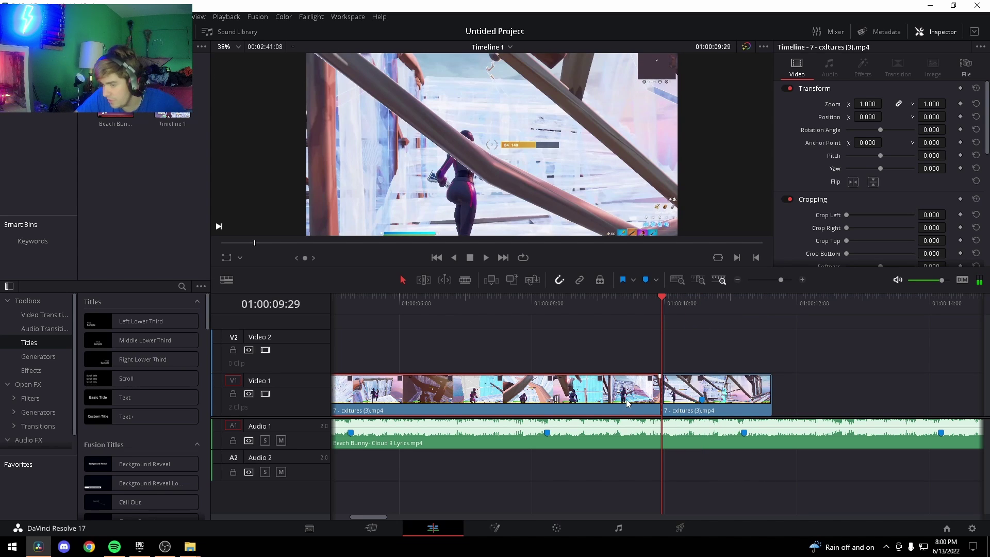
pyautogui.press('Delete')
# - Align the remaining clip's marker with the song's first marker at 01:00:05:08 and extend the clip's start back to the timeline's beginning
pyautogui.moveTo(680, 400)
pyautogui.mouseDown()
pyautogui.moveTo(530, 379)
pyautogui.moveTo(326, 404)
pyautogui.moveTo(653, 424)
pyautogui.mouseUp()
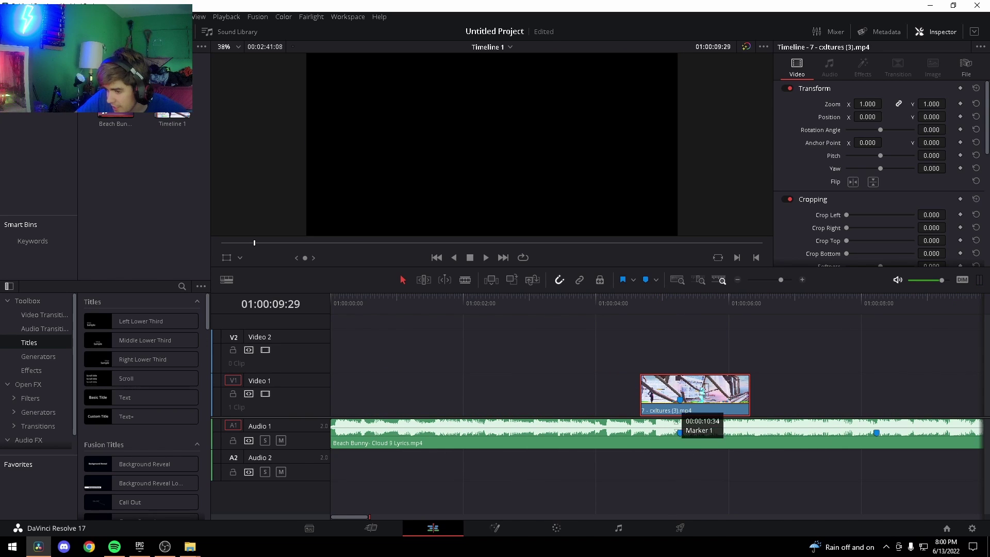
pyautogui.click(678, 297)
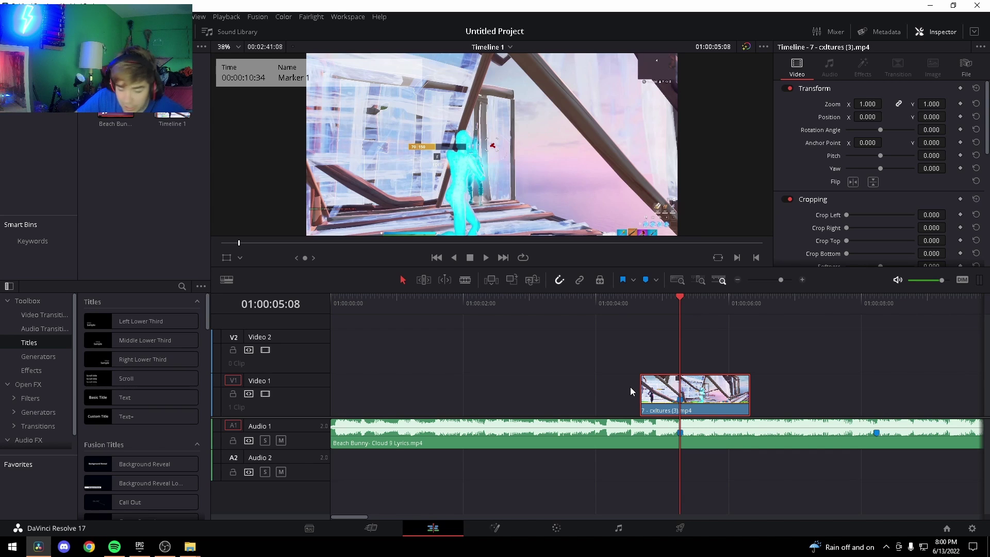
pyautogui.moveTo(642, 392); pyautogui.dragTo(126, 353)
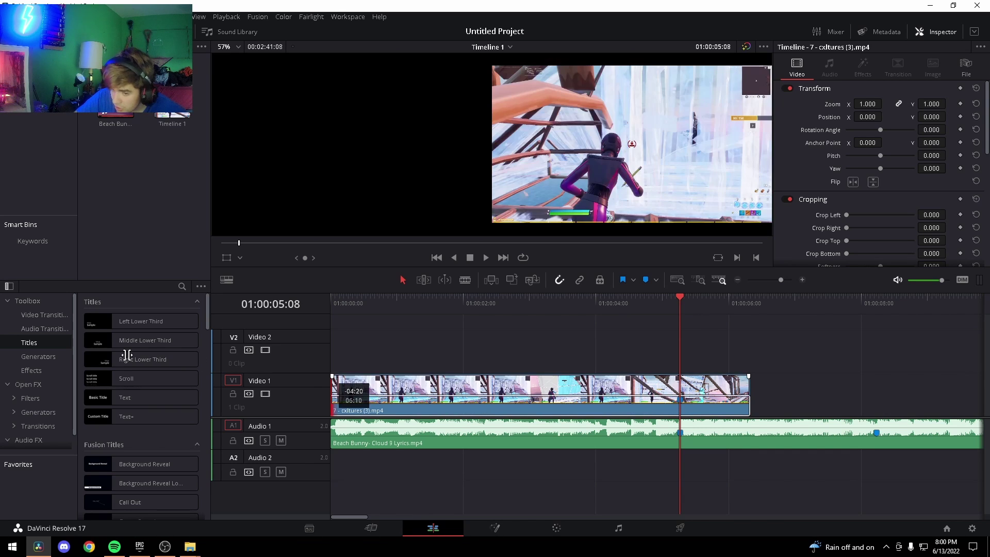
pyautogui.moveTo(376, 391); pyautogui.dragTo(330, 373)
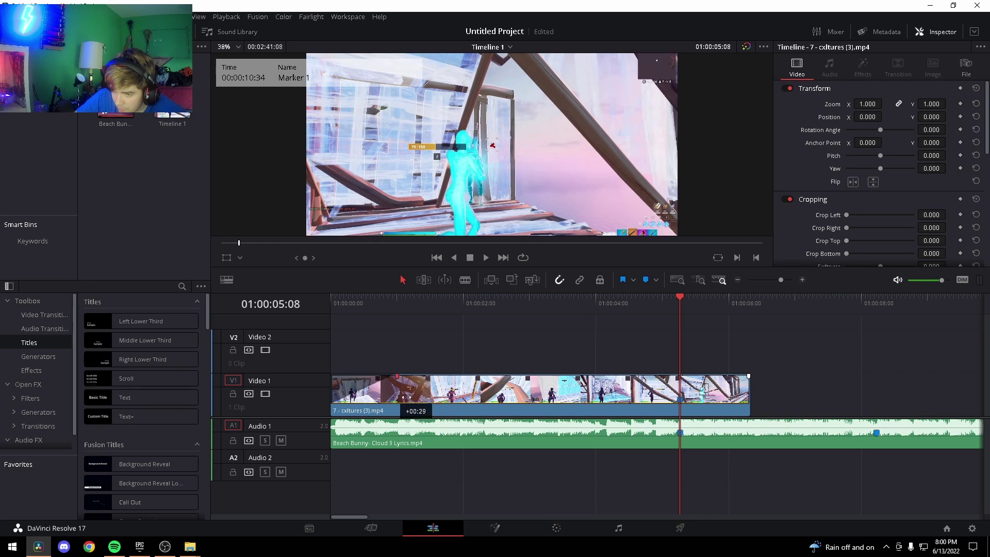
# - Add a fade-in of about 29 frames to the song's start and play back the opening to check the sync
pyautogui.moveTo(332, 420); pyautogui.dragTo(405, 421)
pyautogui.moveTo(357, 298); pyautogui.dragTo(292, 305)
pyautogui.press('space')
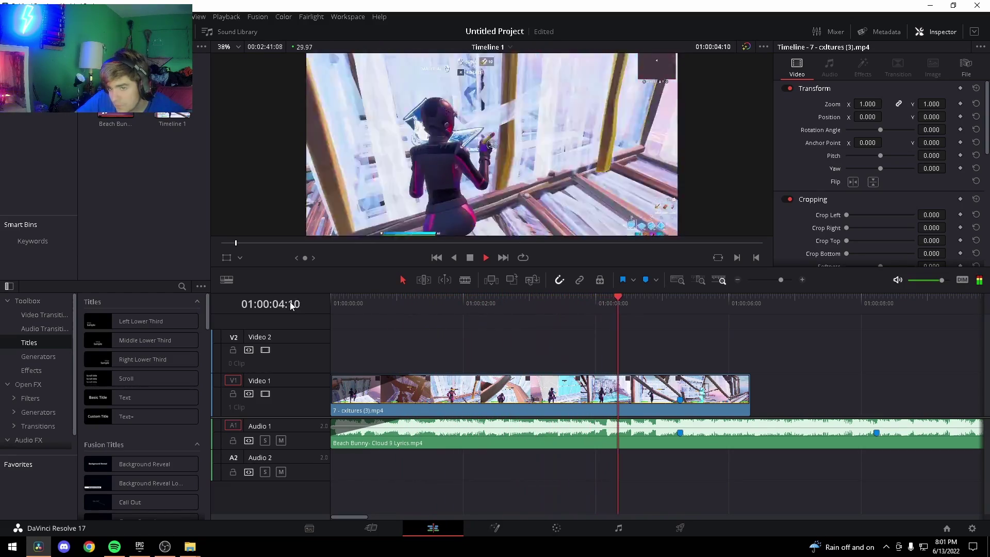
pyautogui.press('space')
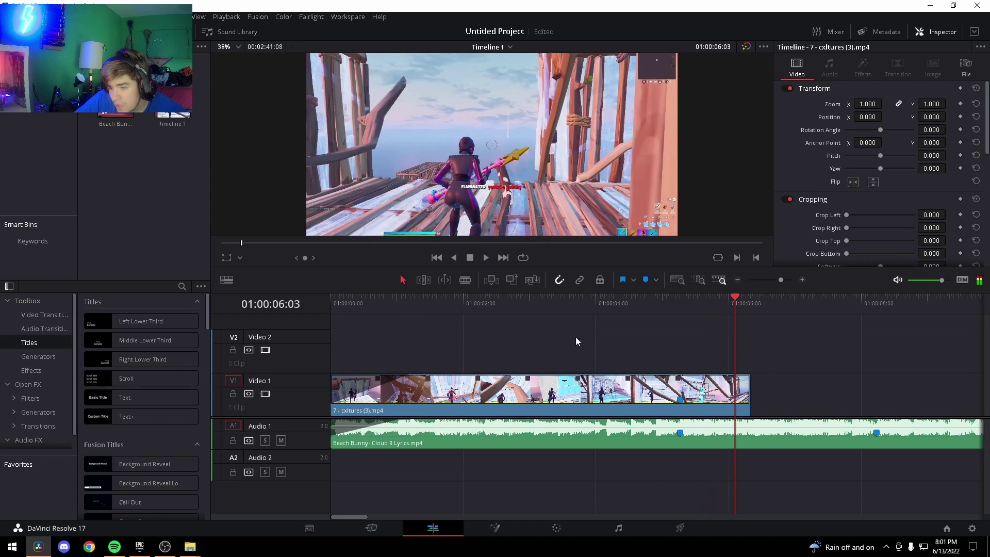
pyautogui.click(681, 304)
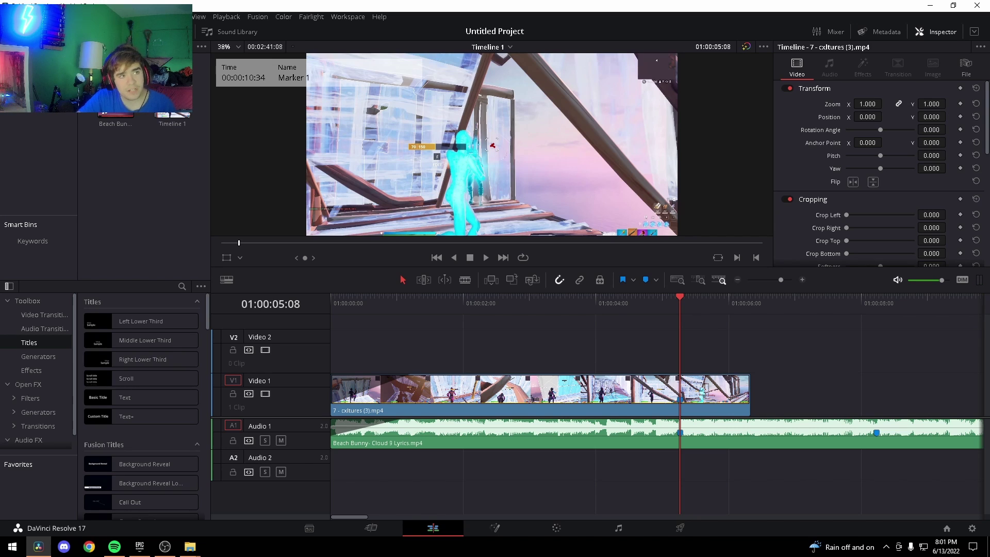
# - Trim the end of the first gameplay clip to about half a second after its marker
pyautogui.press('q')
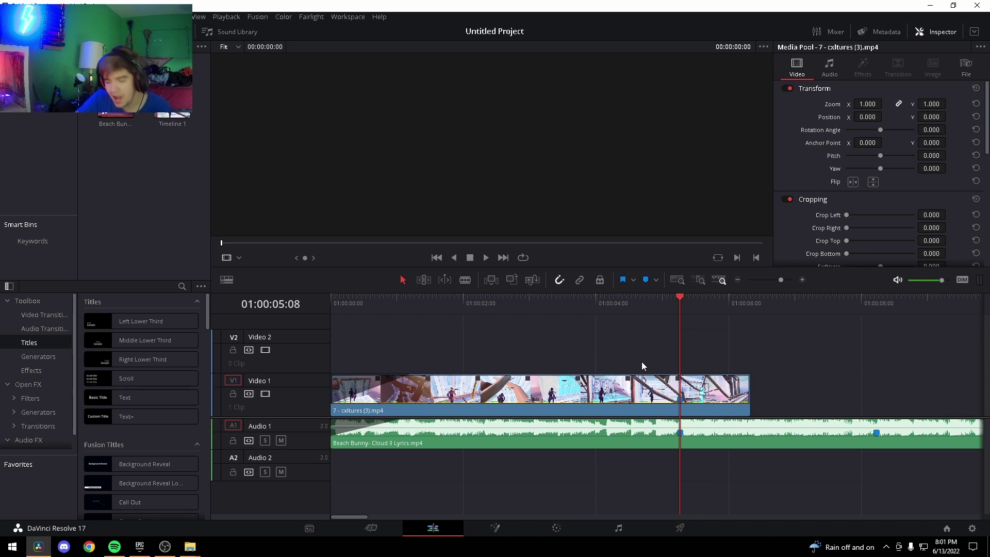
pyautogui.moveTo(362, 515); pyautogui.dragTo(377, 522)
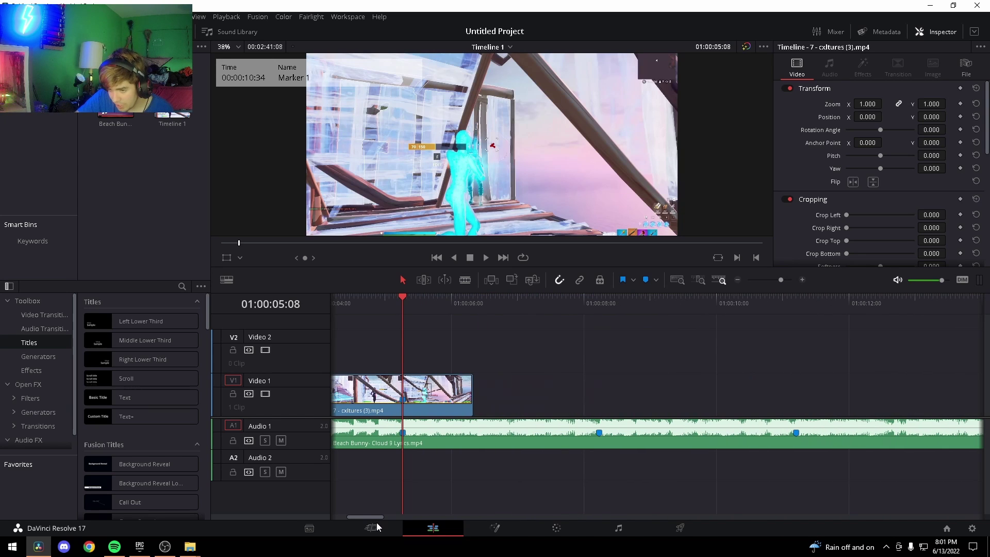
pyautogui.moveTo(468, 403); pyautogui.dragTo(434, 407)
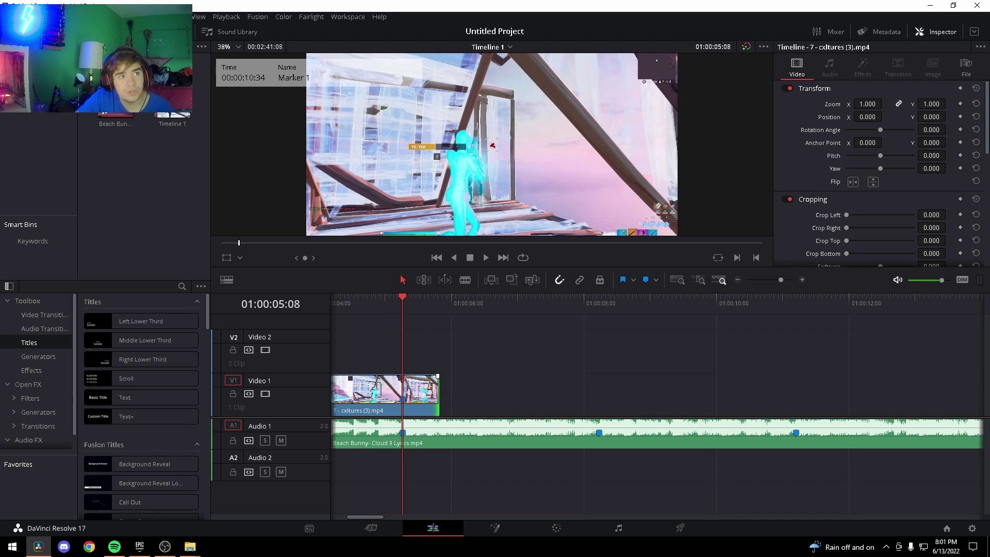
# - Add 6 - cxltures (2).mp4 to the timeline and place it on Video 1 starting at 01:00:07:11
pyautogui.moveTo(289, 242); pyautogui.dragTo(542, 342)
pyautogui.click(537, 304)
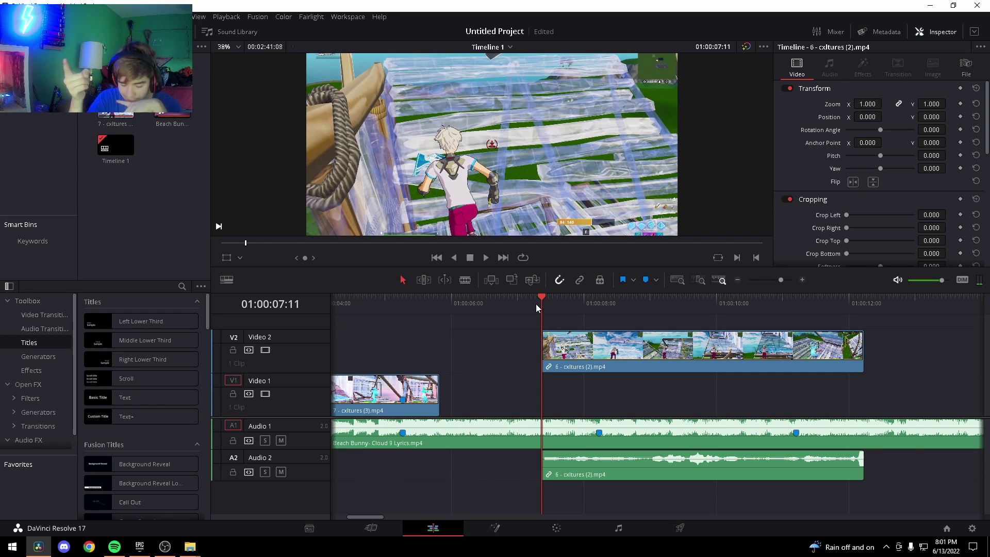
pyautogui.moveTo(623, 351); pyautogui.dragTo(648, 398)
# - Play the second gameplay clip and mark the exact frame where the shot lands, at 01:00:11:10
pyautogui.press('space')
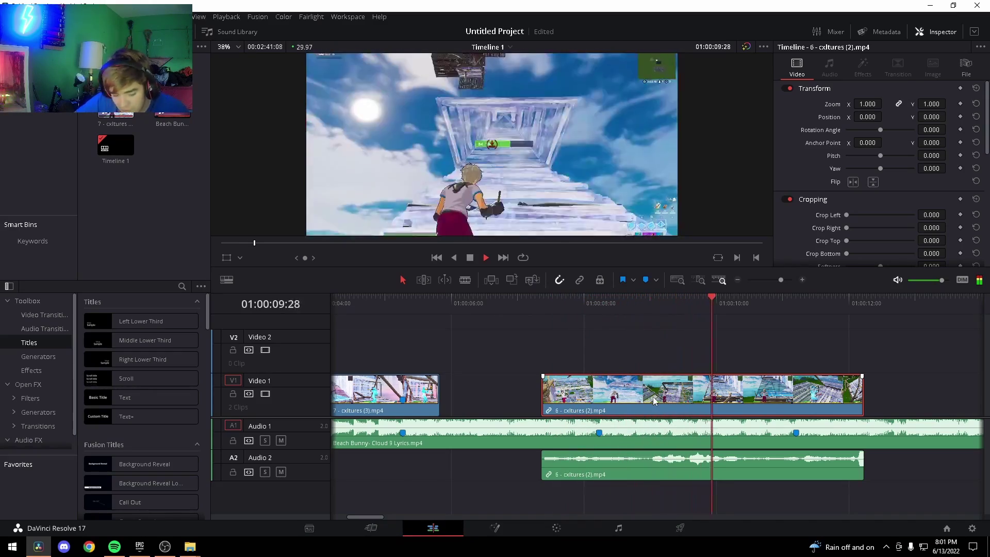
pyautogui.press('space')
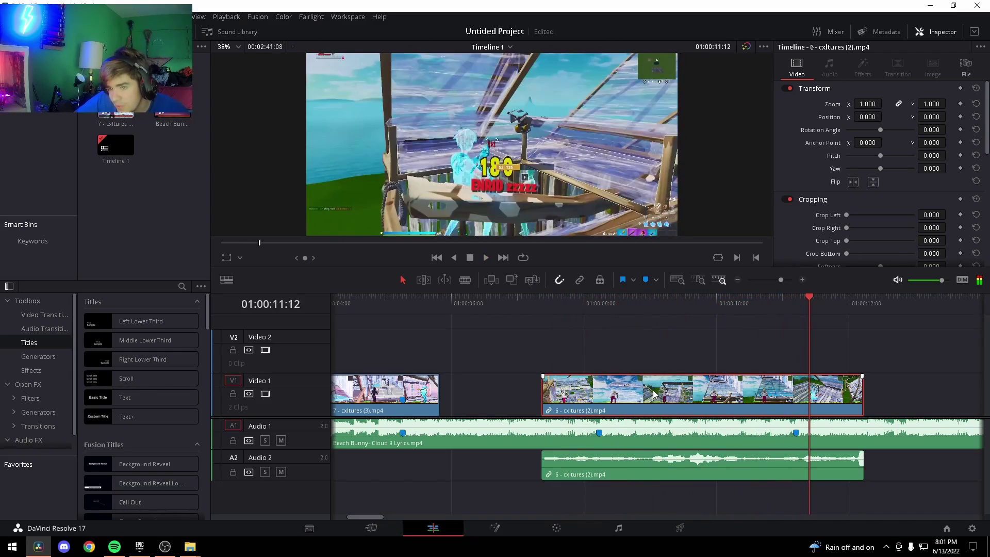
pyautogui.press('Left')
pyautogui.press('Left')
pyautogui.press('Left')
pyautogui.press('Left')
pyautogui.press('Left')
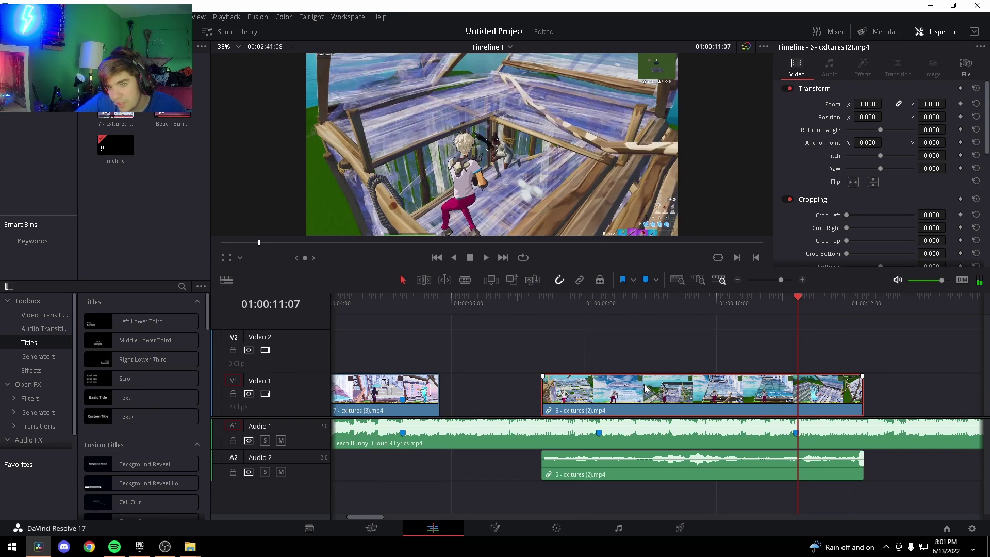
pyautogui.press('Right')
pyautogui.press('Right')
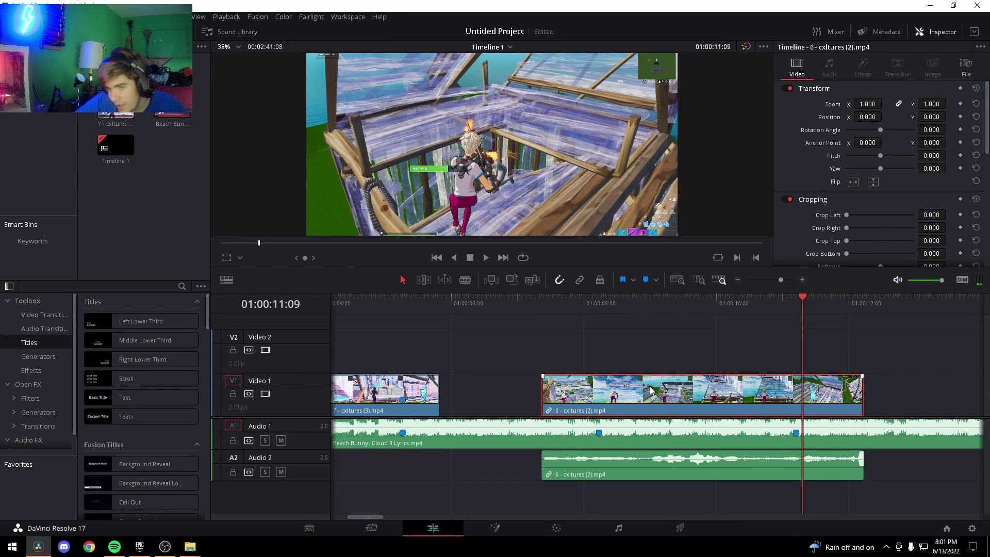
pyautogui.press('Right')
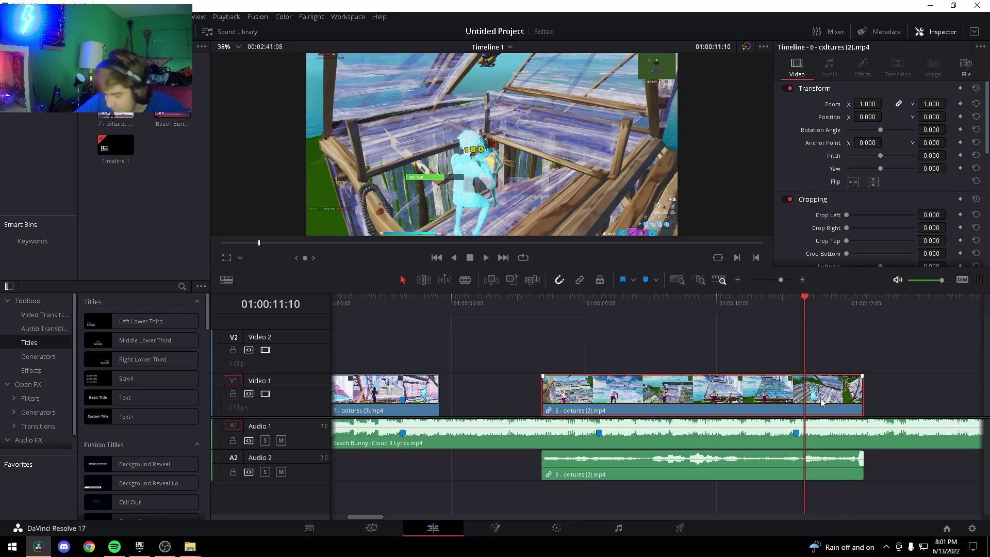
# - Fit 6 - cxltures (2).mp4 directly after the first clip with its hit on the song's second marker, and delete its audio
pyautogui.moveTo(544, 403); pyautogui.dragTo(442, 402)
pyautogui.click(548, 468)
pyautogui.press('Delete')
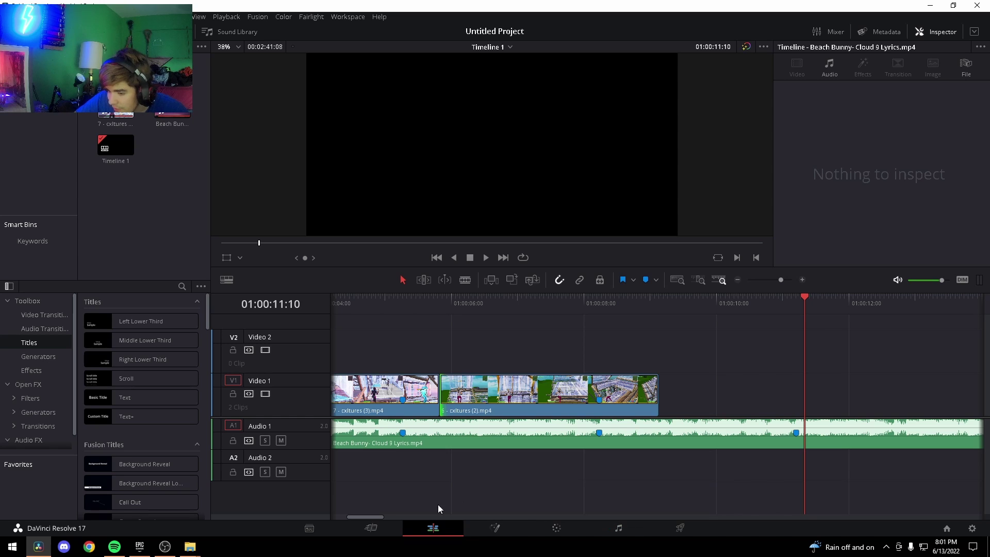
pyautogui.moveTo(372, 518); pyautogui.dragTo(384, 518)
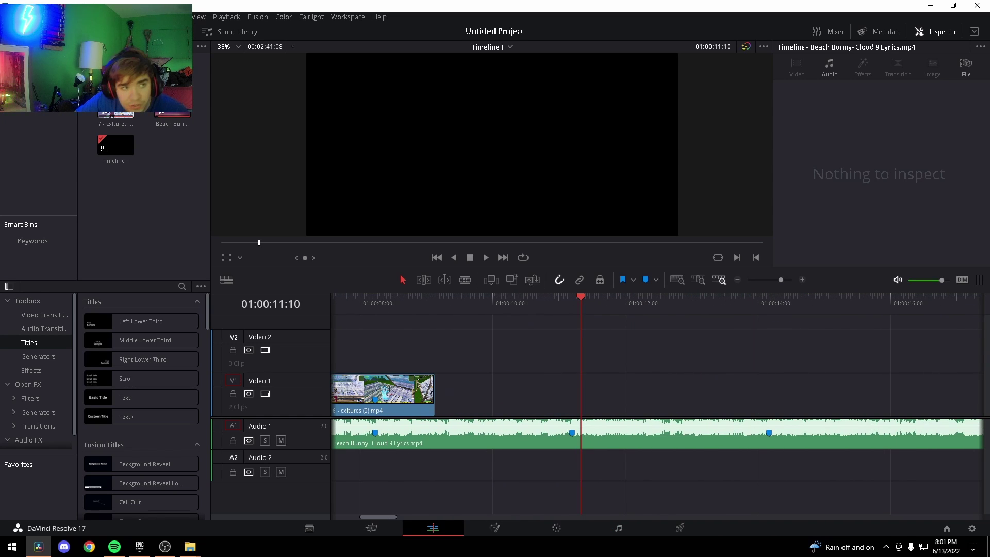
# - Place 5 - cxltures (1).mp4 on Video 1 after the second gameplay clip, leaving a gap, and delete its audio
pyautogui.moveTo(115, 93); pyautogui.dragTo(600, 466)
pyautogui.moveTo(655, 343); pyautogui.dragTo(655, 387)
pyautogui.keyDown('alt'); pyautogui.click(625, 467); pyautogui.keyUp('alt')
pyautogui.press('Delete')
# - Play 5 - cxltures (1).mp4 and mark the exact frame where the shot lands, at 01:00:13:12
pyautogui.click(601, 299)
pyautogui.press('space')
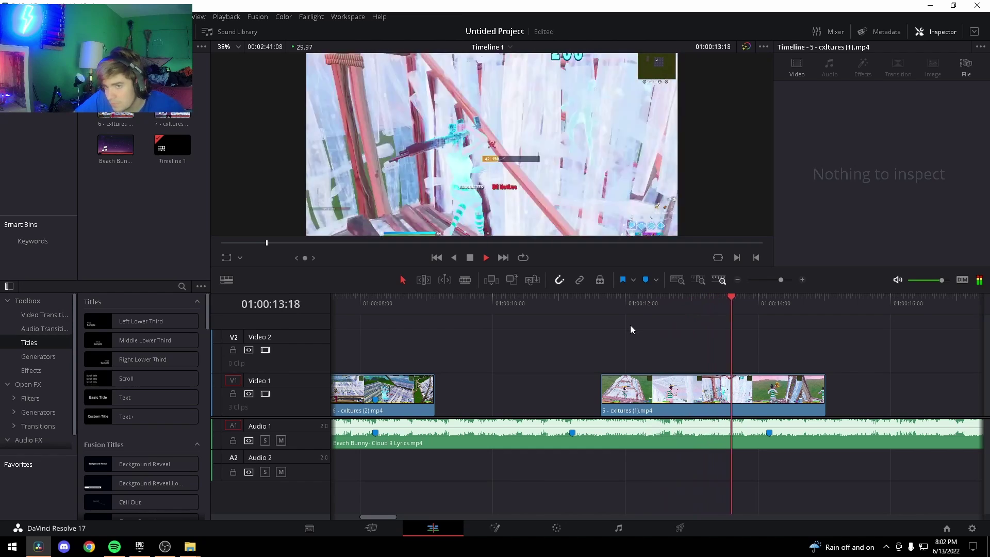
pyautogui.press('space')
pyautogui.click(767, 403)
pyautogui.press('Left')
pyautogui.press('Left')
pyautogui.press('Left')
pyautogui.press('Left')
pyautogui.press('Left')
pyautogui.press('Left')
pyautogui.press('Left')
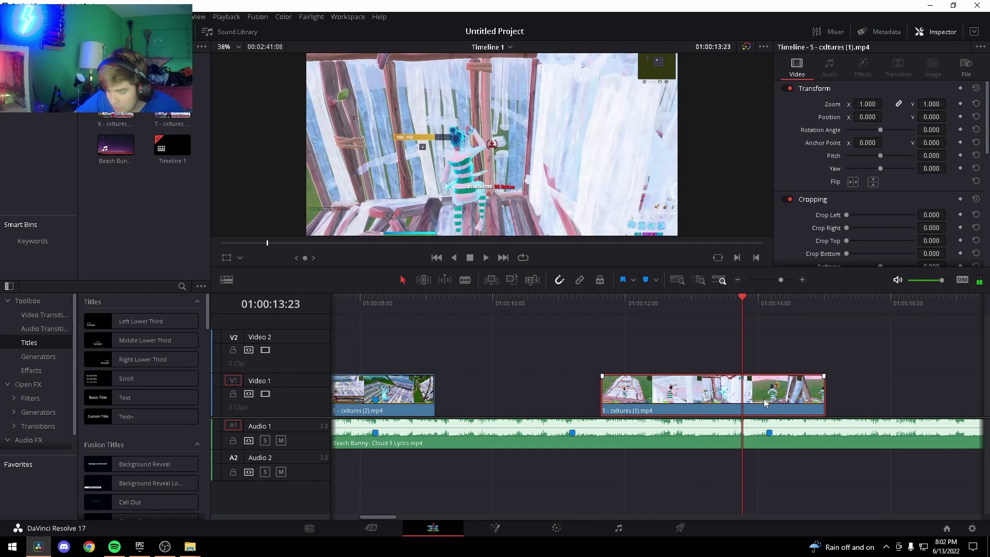
pyautogui.press('Left')
pyautogui.press('Left')
pyautogui.press('Left')
pyautogui.press('Left')
pyautogui.press('Left')
pyautogui.press('Left')
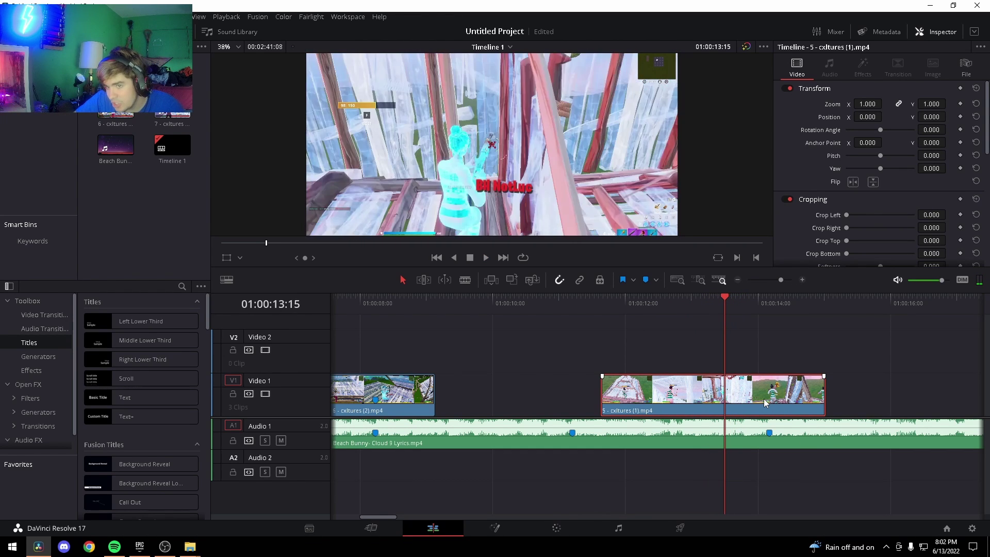
pyautogui.press('Left')
pyautogui.press('Right')
pyautogui.press('Right')
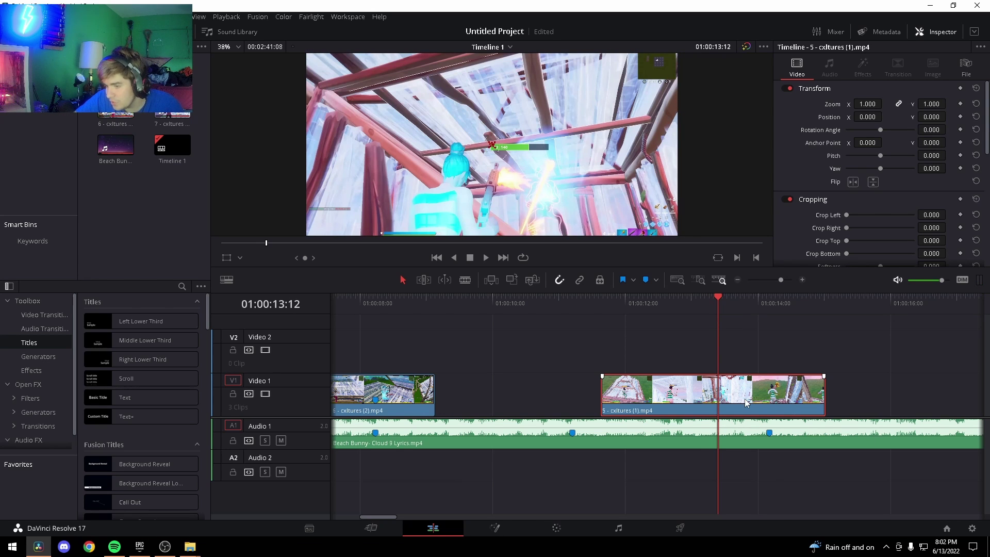
# - Try to put the hit of 5 - cxltures (1).mp4 on the song's third marker and close the gap after the second clip
pyautogui.moveTo(743, 404); pyautogui.dragTo(587, 408)
pyautogui.click(435, 404)
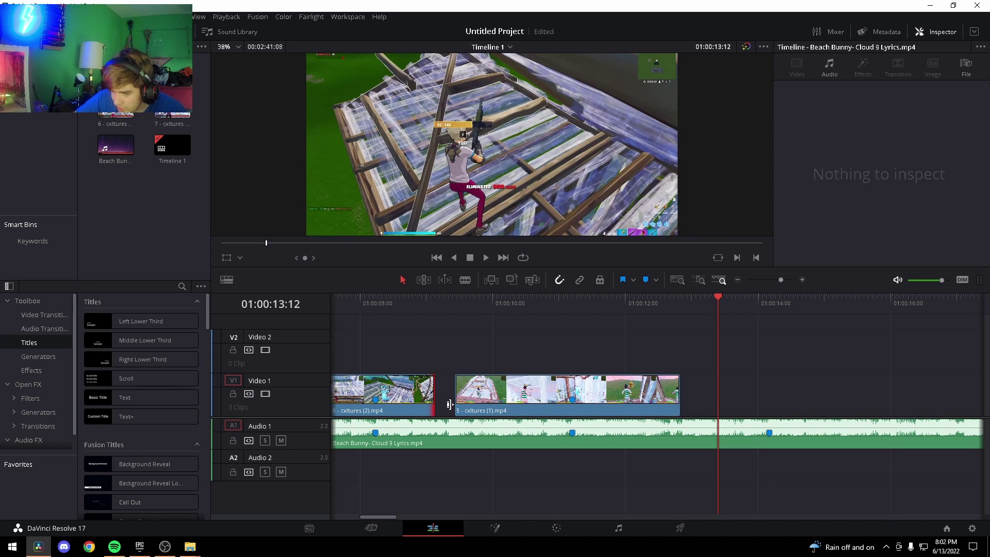
pyautogui.moveTo(454, 400); pyautogui.dragTo(434, 403)
pyautogui.moveTo(395, 519); pyautogui.dragTo(370, 517)
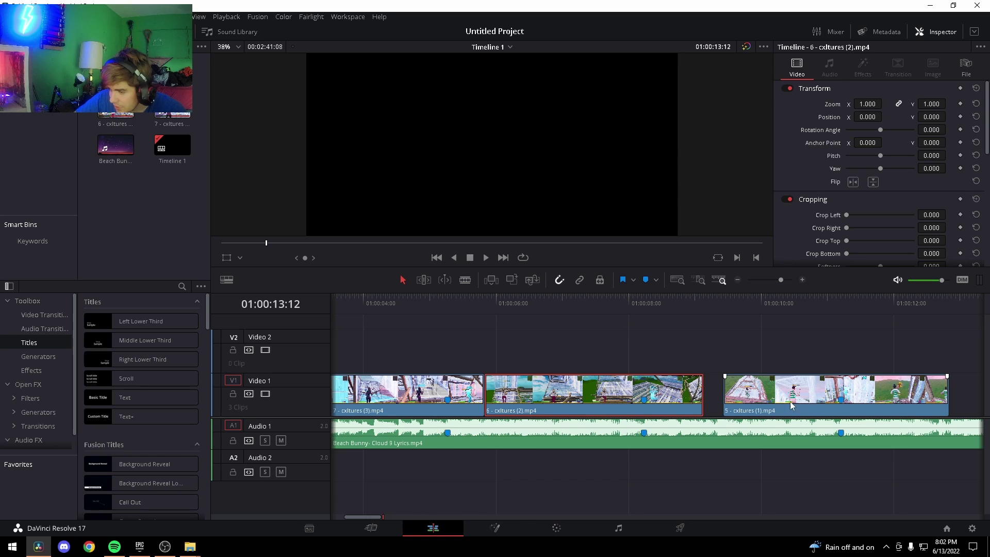
pyautogui.click(718, 400)
pyautogui.click(698, 398)
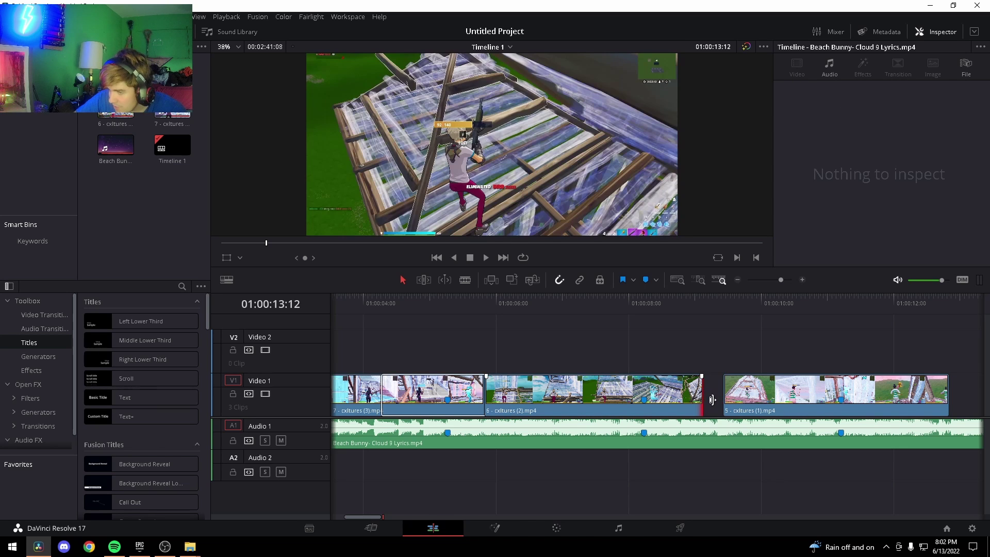
# - Move 5 - cxltures (1).mp4 along Video 1 so its hit marker sits on the song's fourth marker
pyautogui.moveTo(619, 306); pyautogui.dragTo(741, 340)
pyautogui.click(765, 404)
pyautogui.moveTo(372, 517); pyautogui.dragTo(391, 517)
pyautogui.moveTo(471, 408); pyautogui.dragTo(663, 413)
# - Add 4 - cxltures (3).mp4 on Video 2 and mark the exact frame where its shot lands, at 01:00:14:25
pyautogui.moveTo(397, 517); pyautogui.dragTo(382, 517)
pyautogui.moveTo(115, 77); pyautogui.dragTo(619, 345)
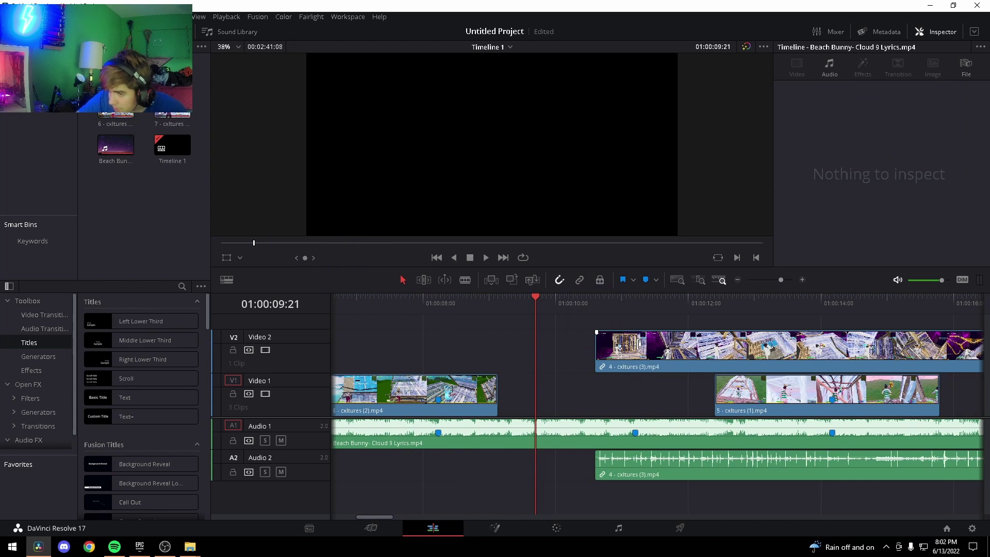
pyautogui.click(609, 312)
pyautogui.press('space')
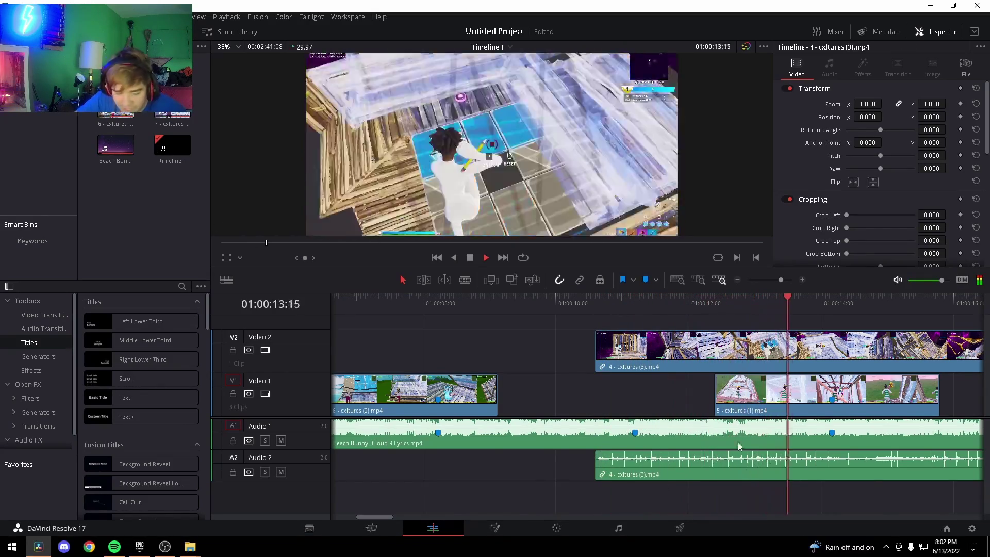
pyautogui.click(809, 352)
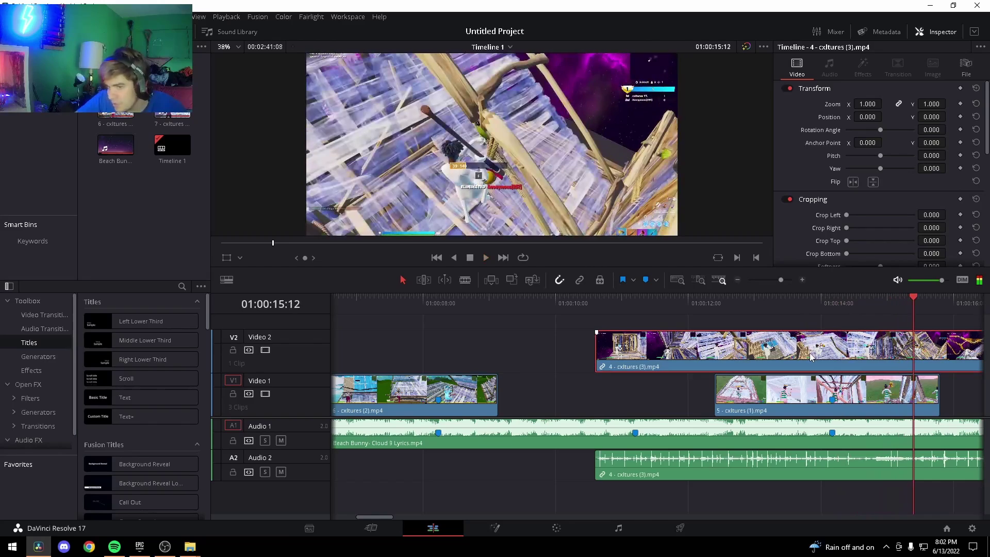
pyautogui.press('Left')
pyautogui.press('Left')
pyautogui.press('Left')
pyautogui.press('Left')
pyautogui.press('Left')
pyautogui.press('Left')
pyautogui.press('Left')
pyautogui.press('Left')
pyautogui.press('Left')
pyautogui.press('Left')
pyautogui.press('Left')
pyautogui.press('Left')
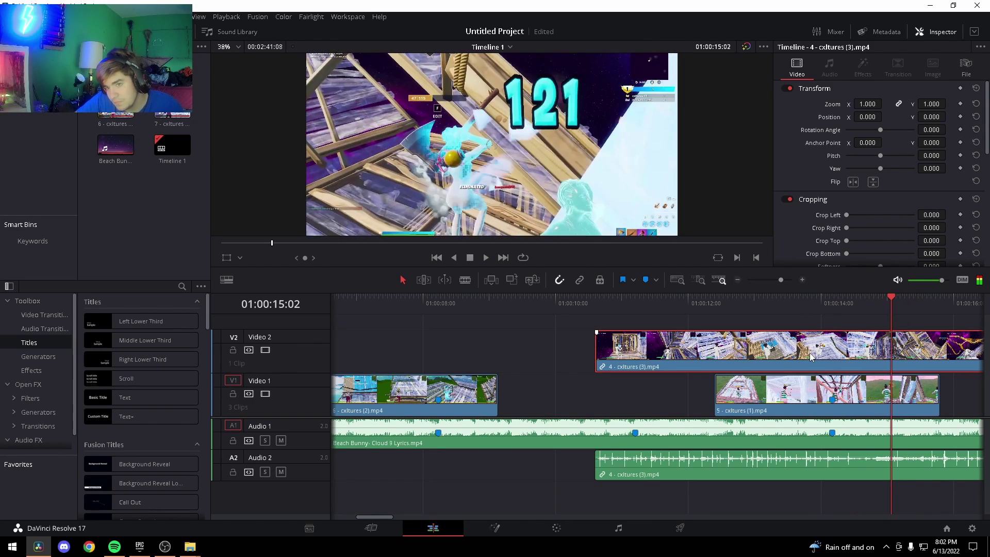
pyautogui.press('Left')
pyautogui.press('Left')
pyautogui.press('Left')
pyautogui.press('Left')
pyautogui.press('Left')
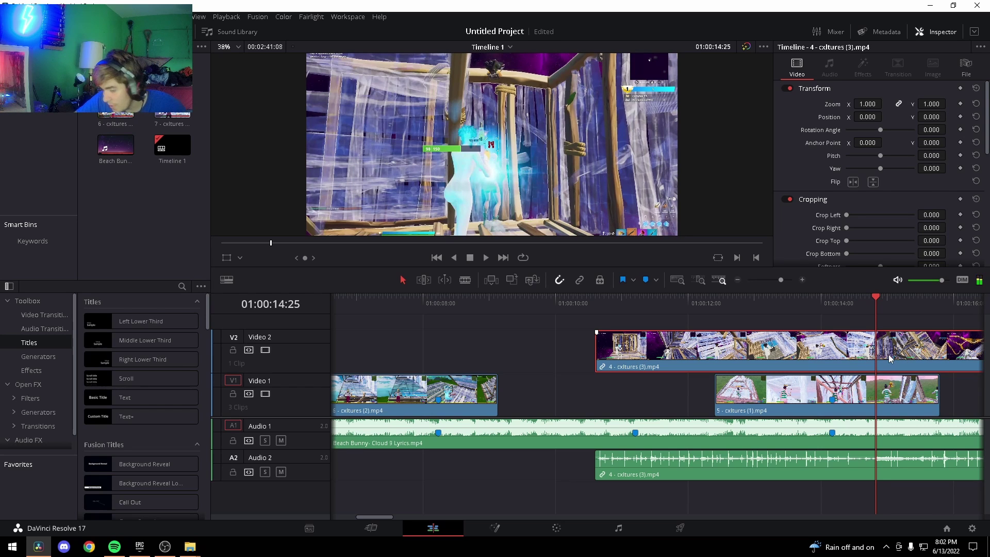
# - Align the hit of 4 - cxltures (3).mp4 with the song's third marker and trim its video to fill the gap between neighbouring clips
pyautogui.moveTo(890, 356)
pyautogui.mouseDown()
pyautogui.moveTo(697, 397)
pyautogui.moveTo(698, 356)
pyautogui.moveTo(683, 356)
pyautogui.mouseUp()
pyautogui.moveTo(691, 470); pyautogui.dragTo(457, 470)
pyautogui.moveTo(356, 363); pyautogui.dragTo(499, 367)
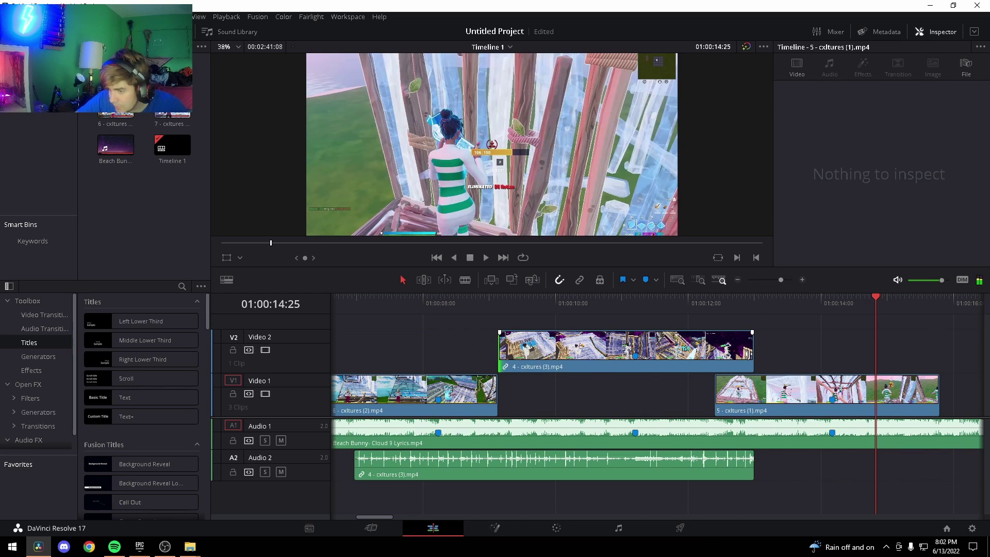
pyautogui.moveTo(748, 353); pyautogui.dragTo(714, 353)
# - Trim the audio of 4 - cxltures (3).mp4 to match its video and move the video into the gap on Video 1
pyautogui.click(750, 468)
pyautogui.moveTo(751, 467); pyautogui.dragTo(714, 467)
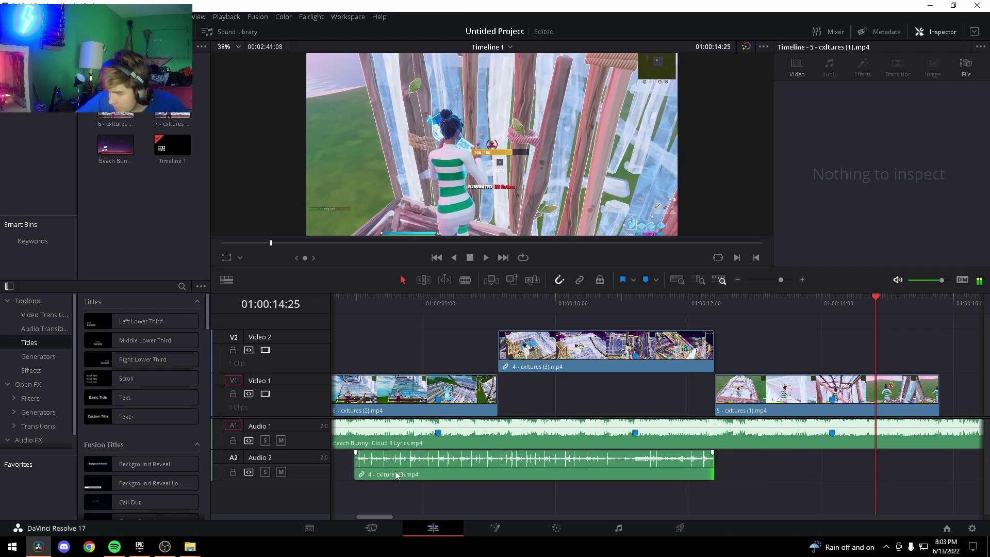
pyautogui.moveTo(360, 473); pyautogui.dragTo(498, 472)
pyautogui.moveTo(545, 336); pyautogui.dragTo(545, 380)
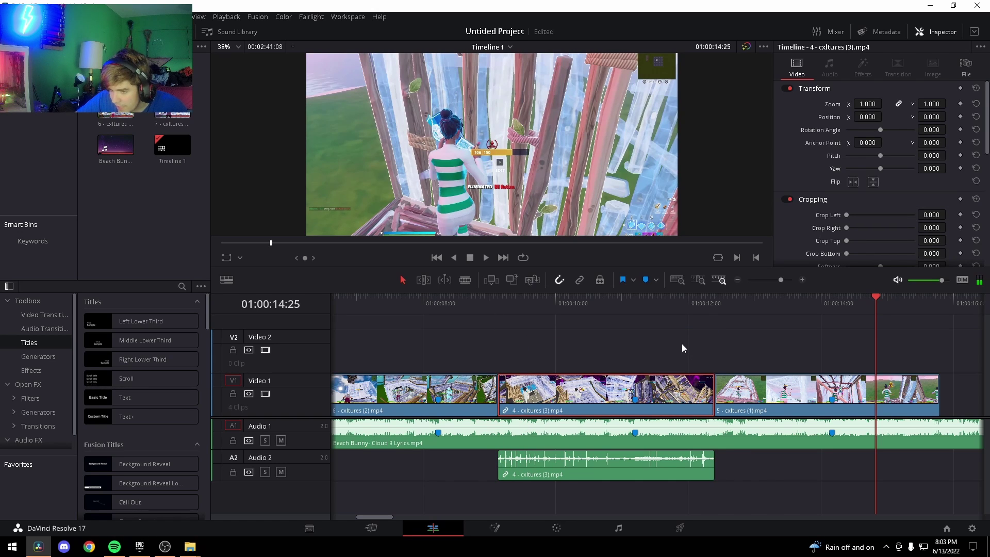
# - Play the montage from the beginning through all four clips to check the hits against the song's markers
pyautogui.moveTo(384, 517); pyautogui.dragTo(332, 517)
pyautogui.press('Home')
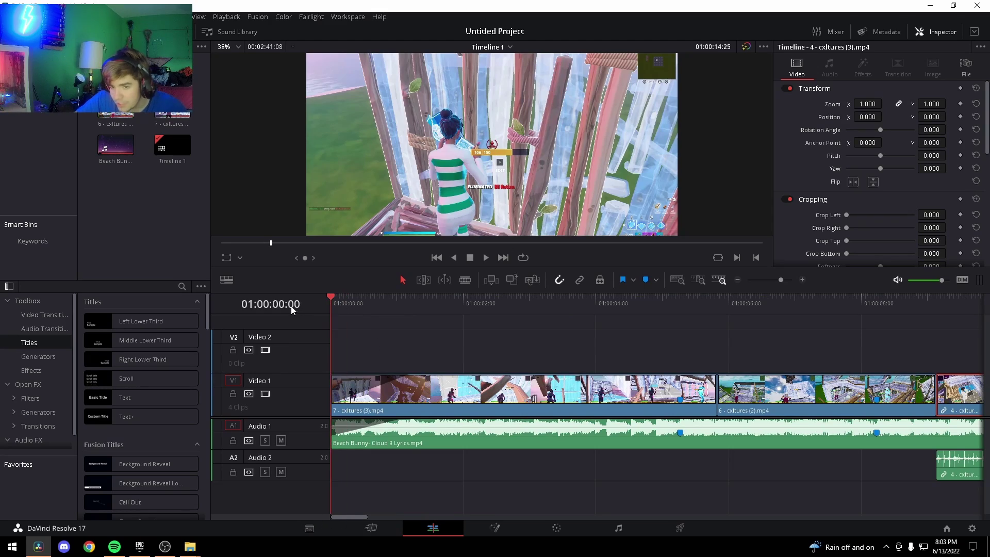
pyautogui.press('space')
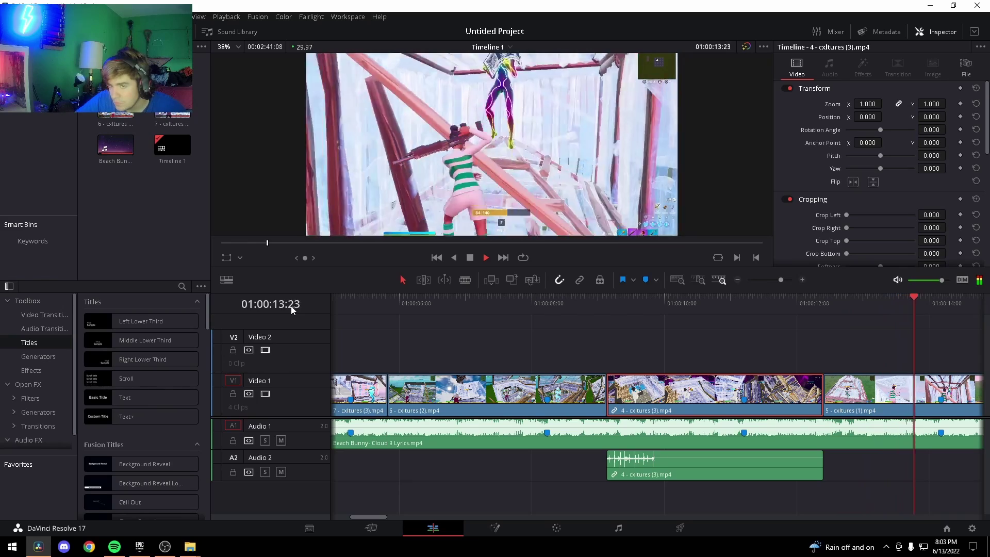
pyautogui.press('space')
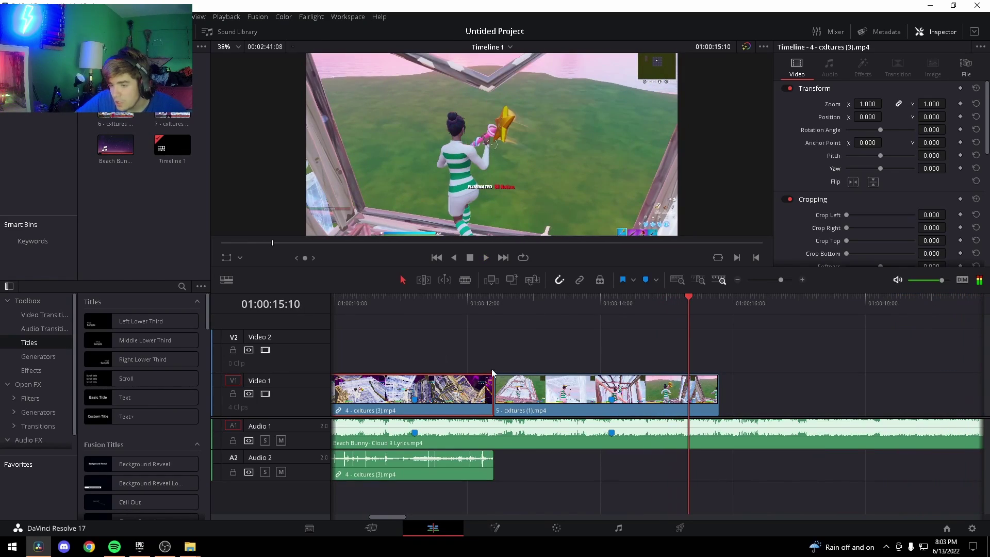
pyautogui.moveTo(391, 517); pyautogui.dragTo(320, 511)
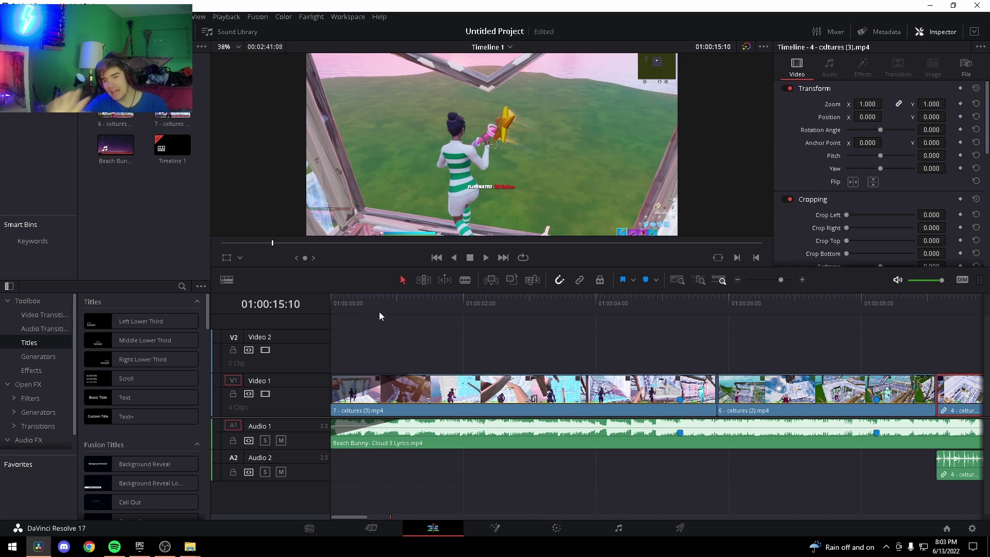
# - Split the song at 01:00:18:07 and delete everything after the cut
pyautogui.moveTo(338, 517); pyautogui.dragTo(407, 516)
pyautogui.moveTo(422, 310); pyautogui.dragTo(582, 357)
pyautogui.click(608, 444)
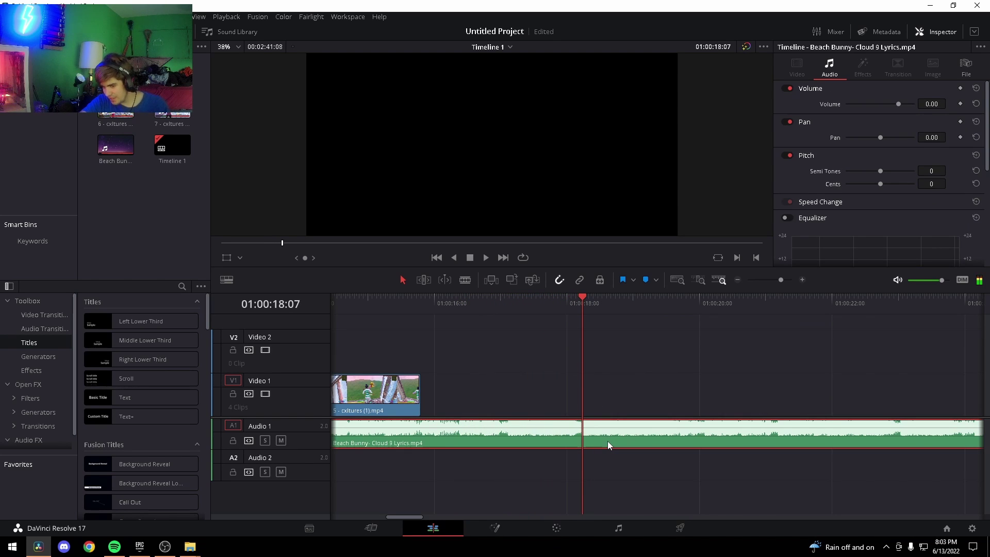
pyautogui.hotkey('ctrl', 'b')
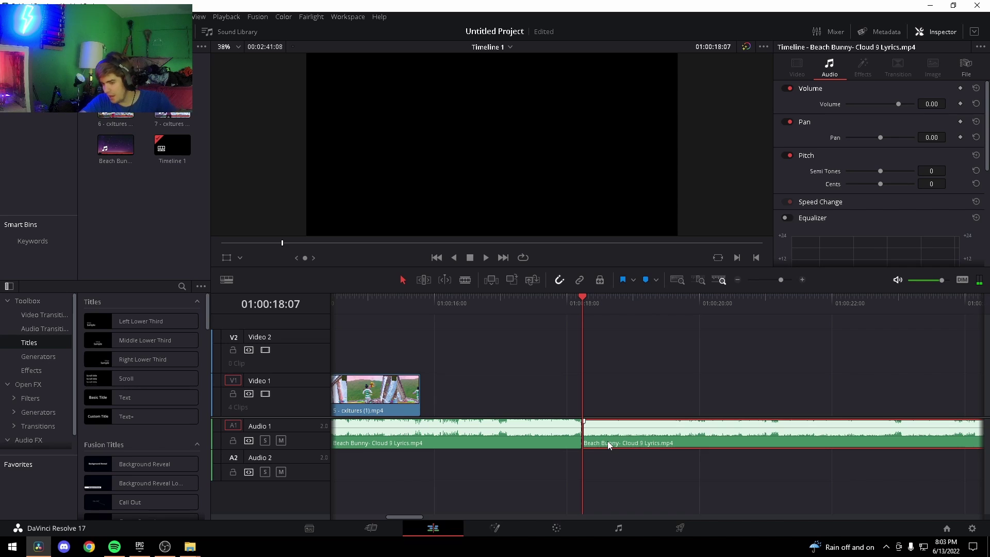
pyautogui.press('Delete')
# - Add a fade-out of about 3.6 seconds to the end of the song and play back the ending
pyautogui.moveTo(582, 422); pyautogui.dragTo(343, 482)
pyautogui.moveTo(697, 517); pyautogui.dragTo(577, 505)
pyautogui.click(548, 304)
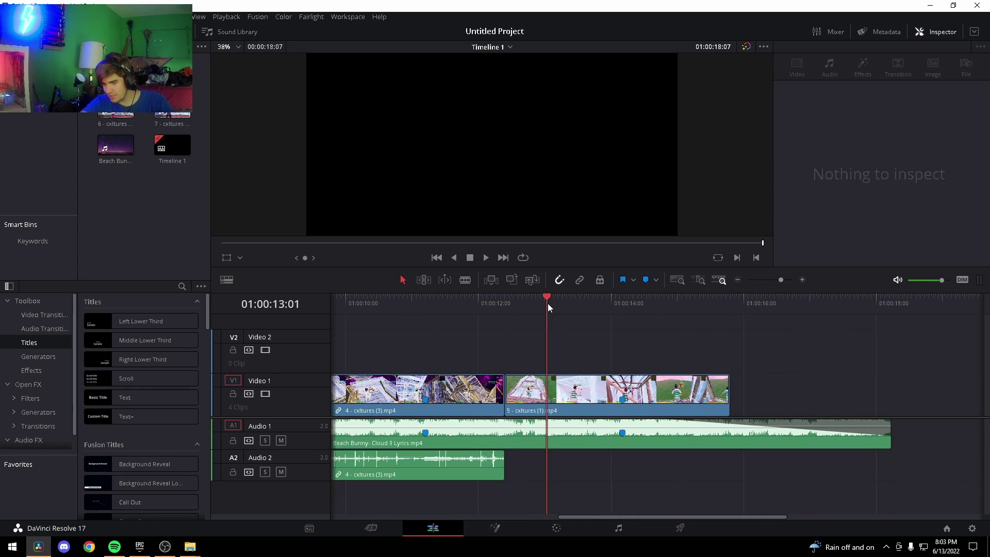
pyautogui.press('space')
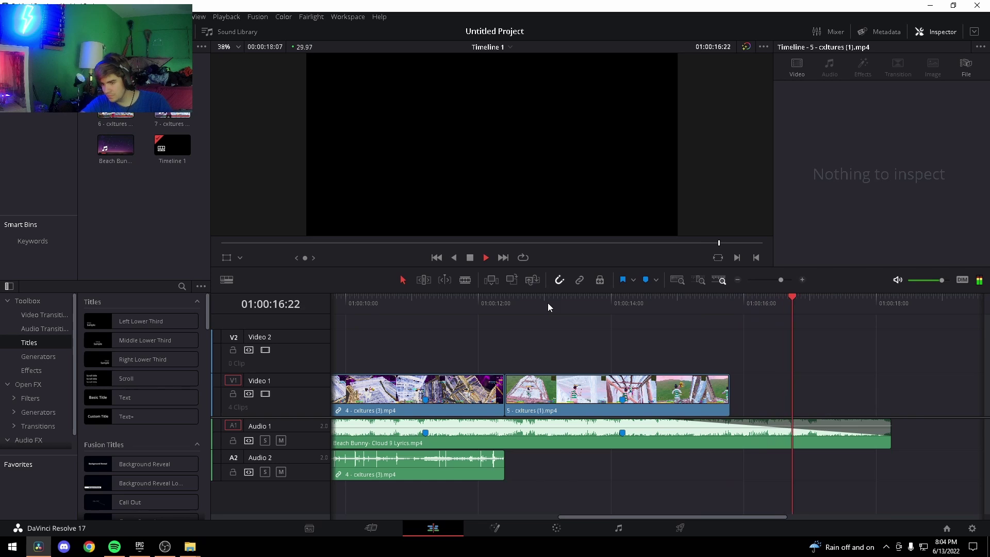
pyautogui.press('space')
# - Show the retime controls on 7 - cxltures (3).mp4 and add a speed point at its hit marker, 01:00:05:08
pyautogui.moveTo(620, 517); pyautogui.dragTo(355, 515)
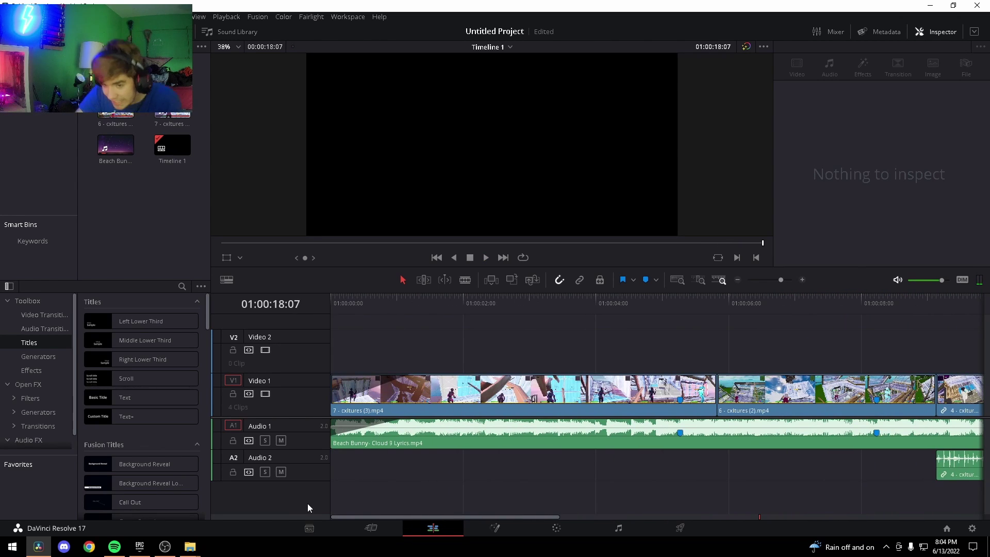
pyautogui.click(680, 301)
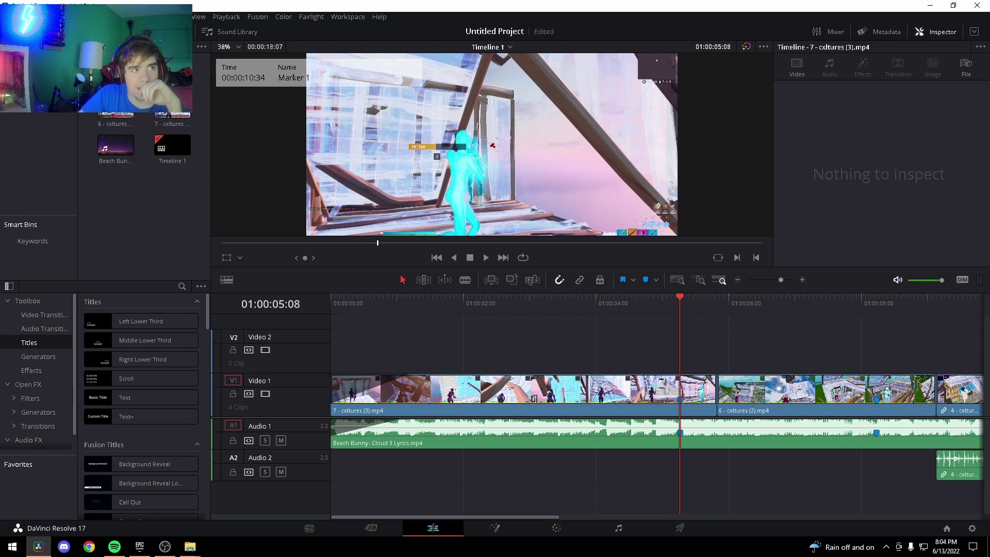
pyautogui.click(113, 146)
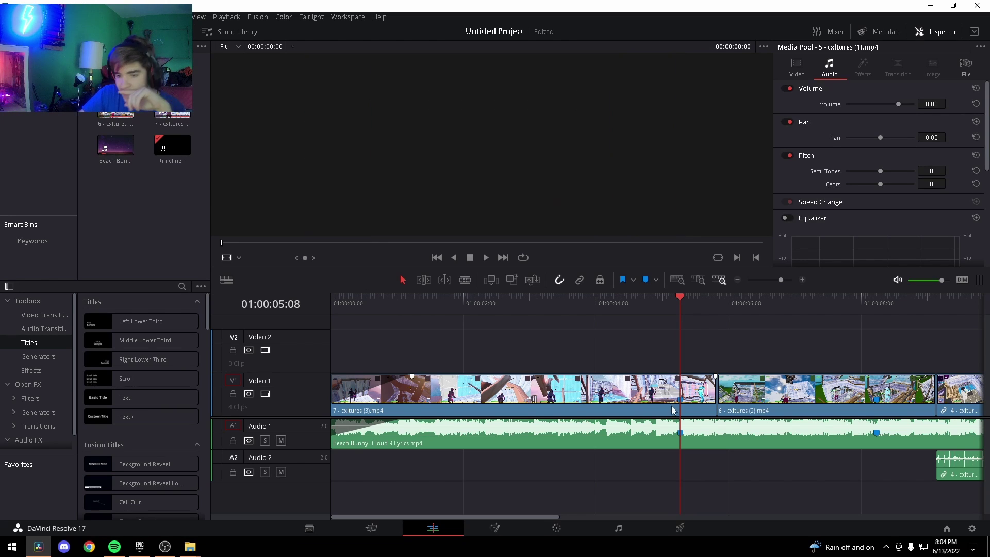
pyautogui.click(607, 392)
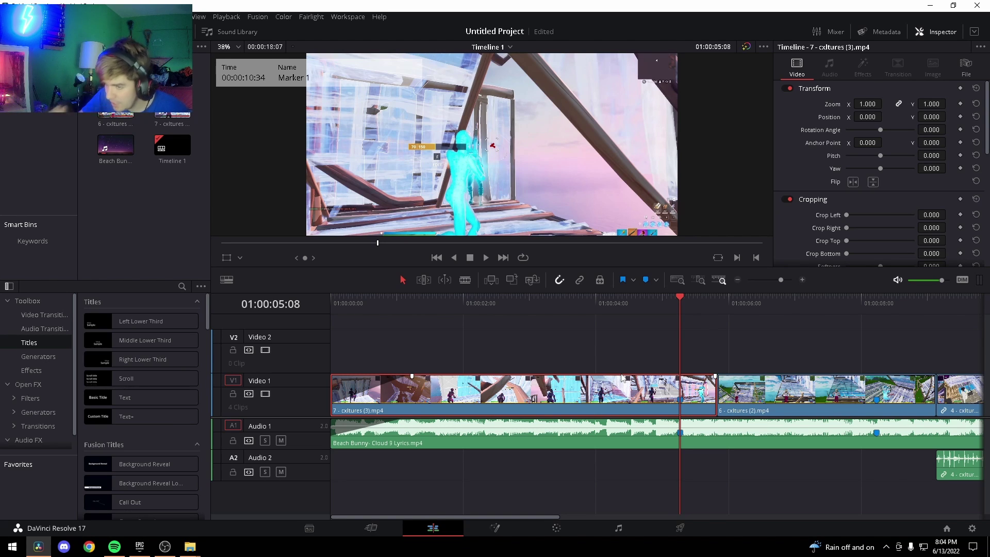
pyautogui.rightClick(656, 405)
pyautogui.click(692, 249)
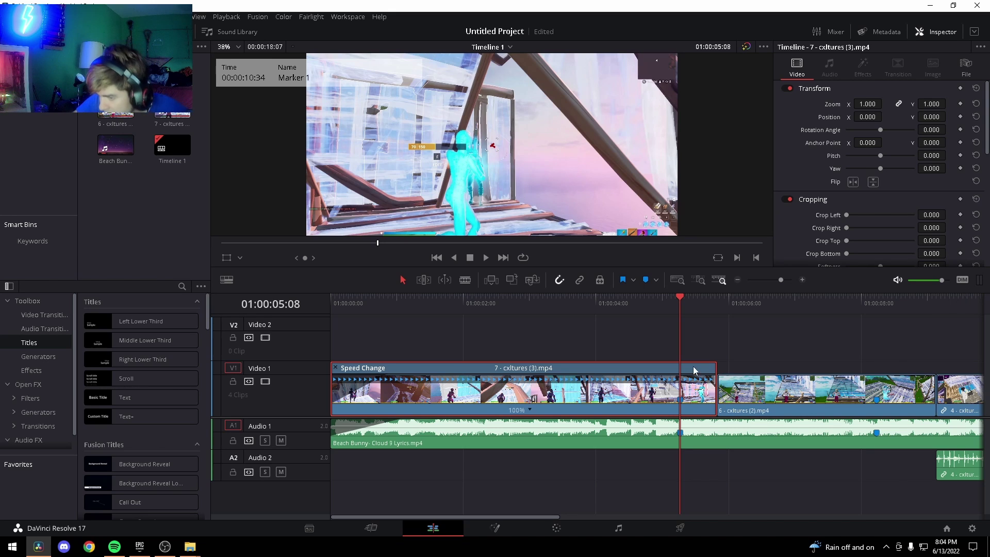
pyautogui.click(529, 411)
pyautogui.click(576, 426)
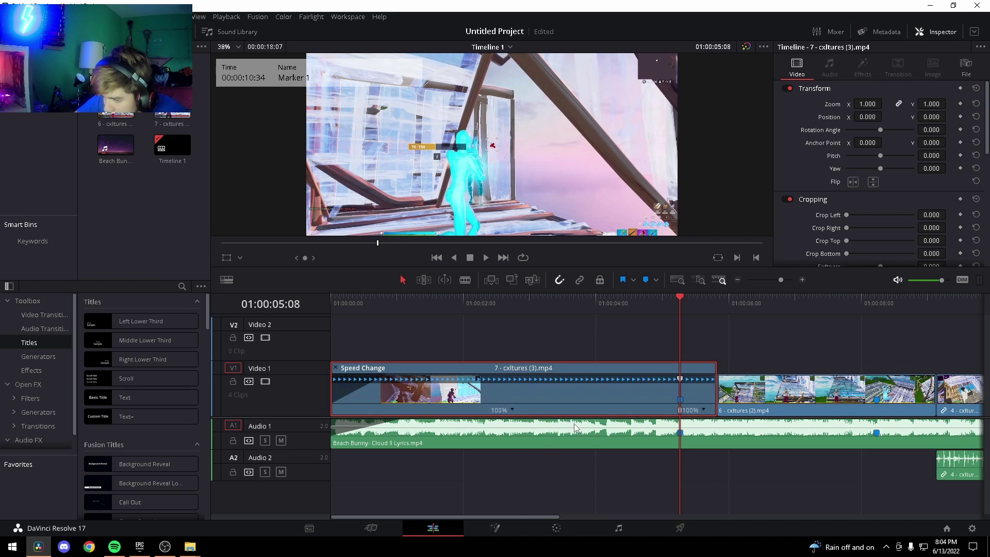
# - Add two earlier speed points to 7 - cxltures (3).mp4, around 01:00:04:20 and at 01:00:04:29
pyautogui.press('j')
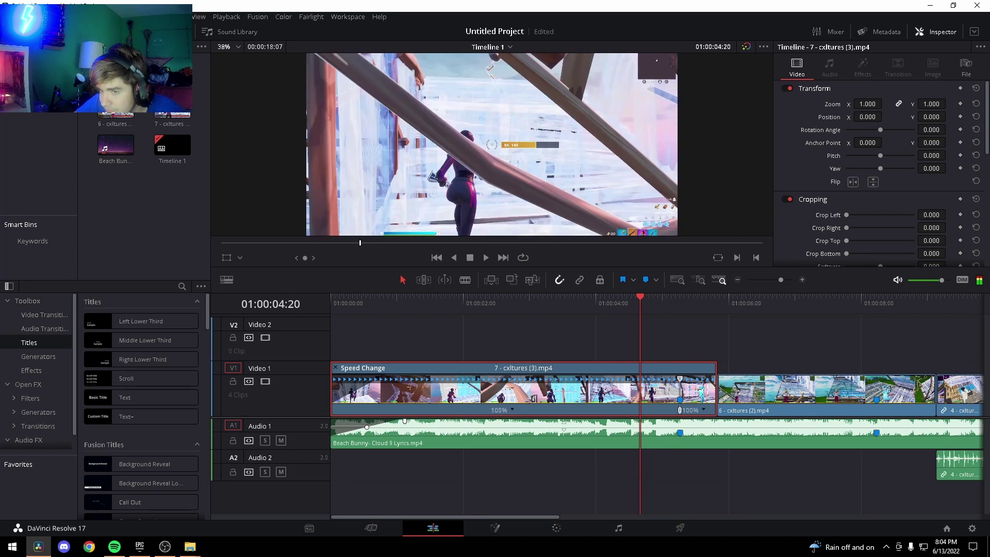
pyautogui.click(514, 411)
pyautogui.click(577, 425)
pyautogui.press('l')
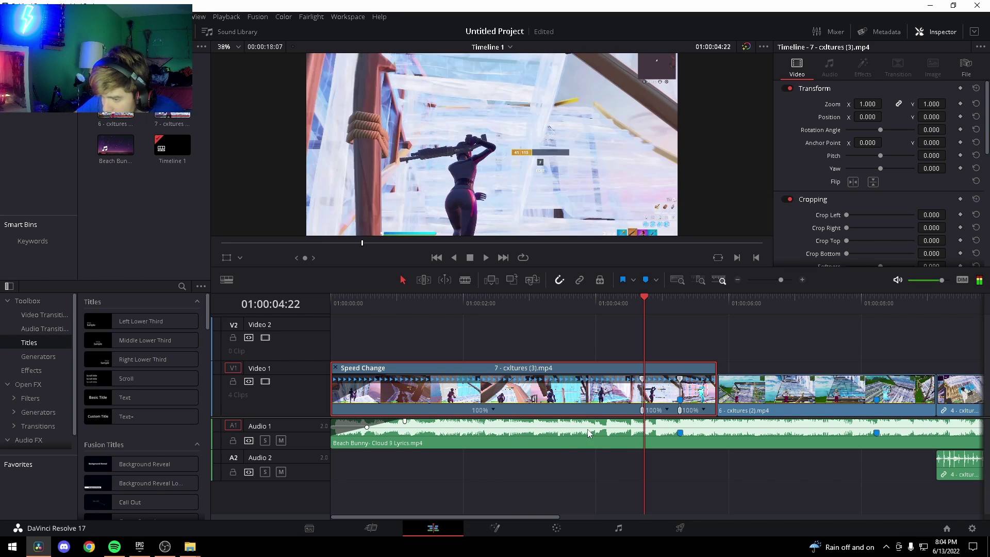
pyautogui.click(667, 410)
pyautogui.click(682, 426)
pyautogui.click(667, 411)
pyautogui.click(682, 426)
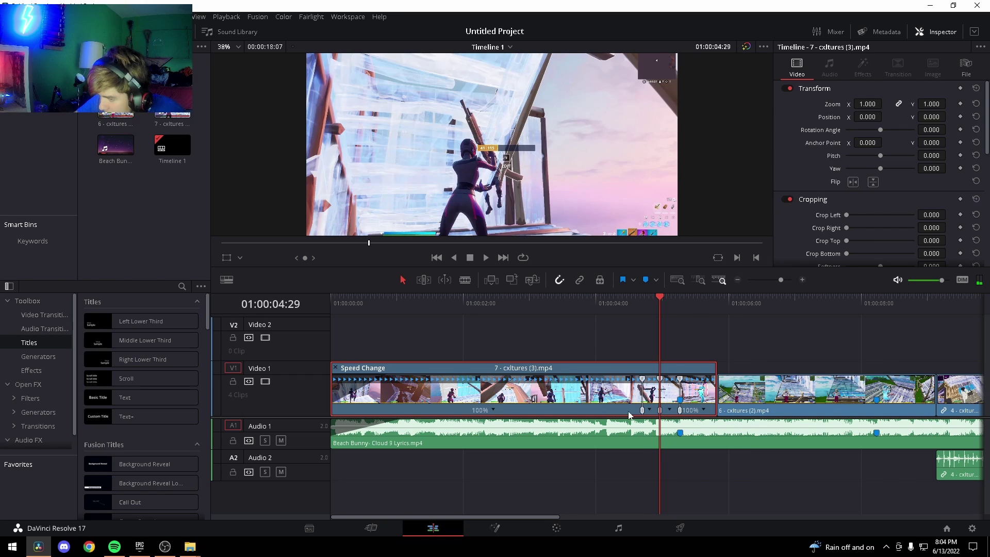
# - Set the speed of the segment between the first and second speed points of 7 - cxltures (3).mp4 to 50%
pyautogui.press('Left')
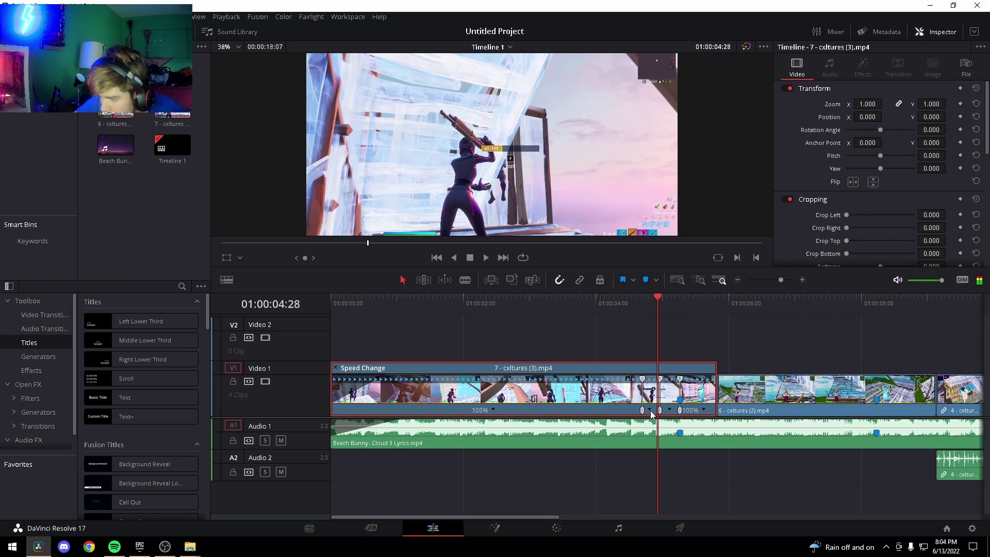
pyautogui.click(650, 411)
pyautogui.moveTo(701, 453)
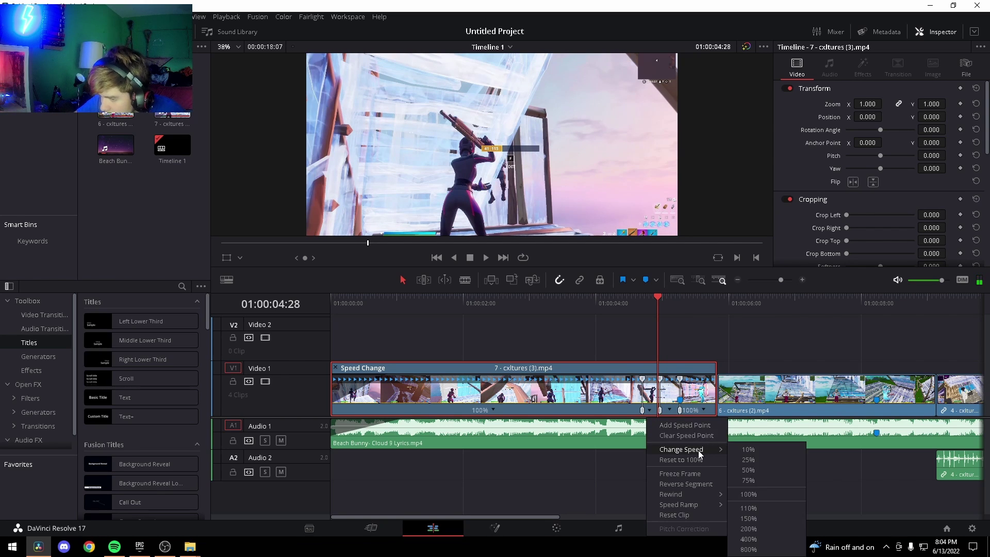
pyautogui.click(754, 468)
# - On 7 - cxltures (3).mp4, set the segment between the second and third speed points to 400% and the last segment to 50%
pyautogui.click(688, 410)
pyautogui.moveTo(731, 451)
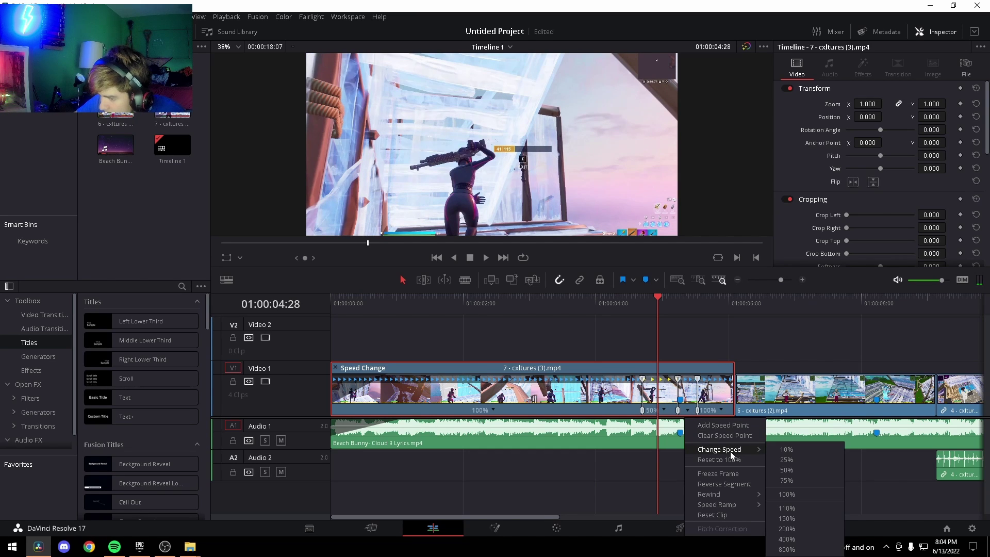
pyautogui.click(790, 538)
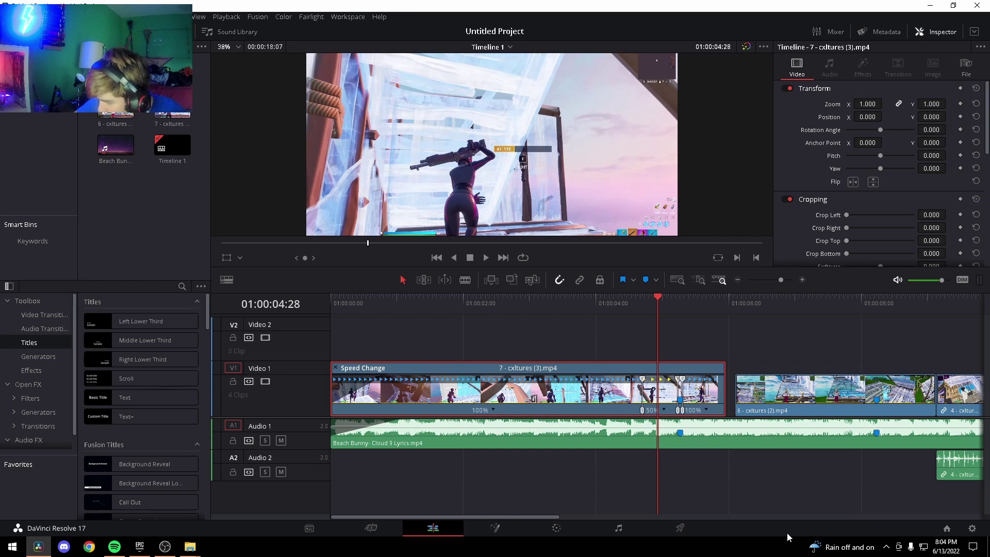
pyautogui.moveTo(679, 415); pyautogui.dragTo(678, 411)
pyautogui.click(707, 410)
pyautogui.moveTo(763, 454)
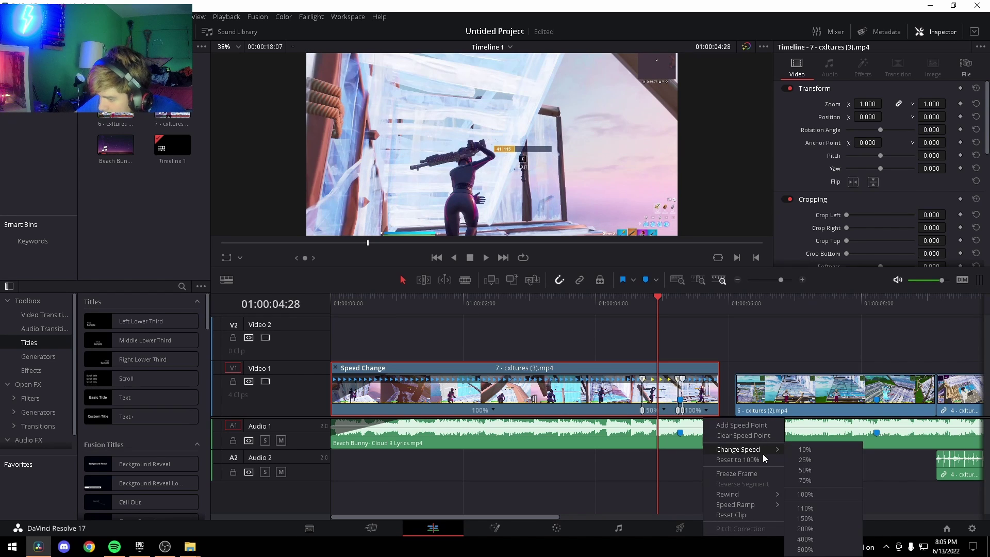
pyautogui.click(816, 472)
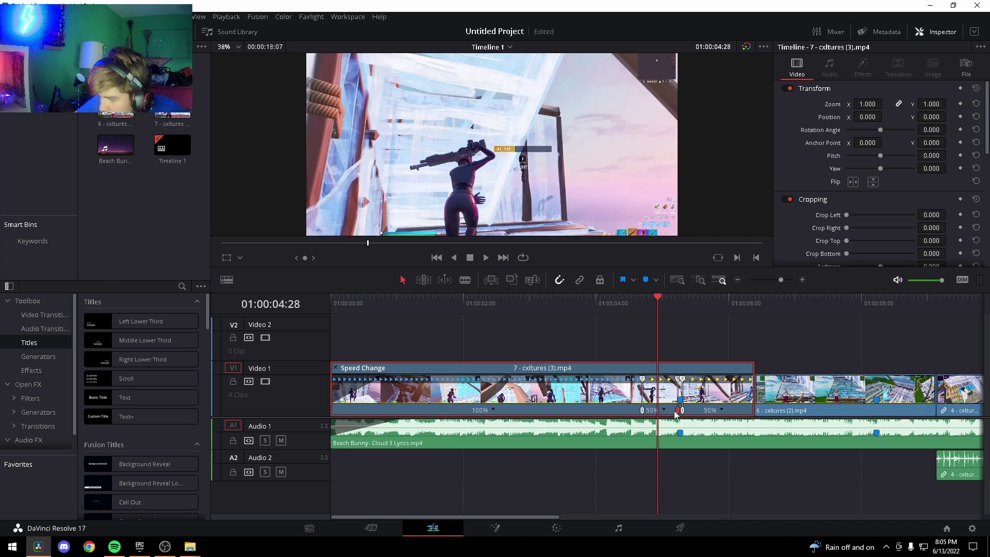
# - Play back 7 - cxltures (3).mp4 through its speed ramp into the start of the following clip
pyautogui.click(437, 325)
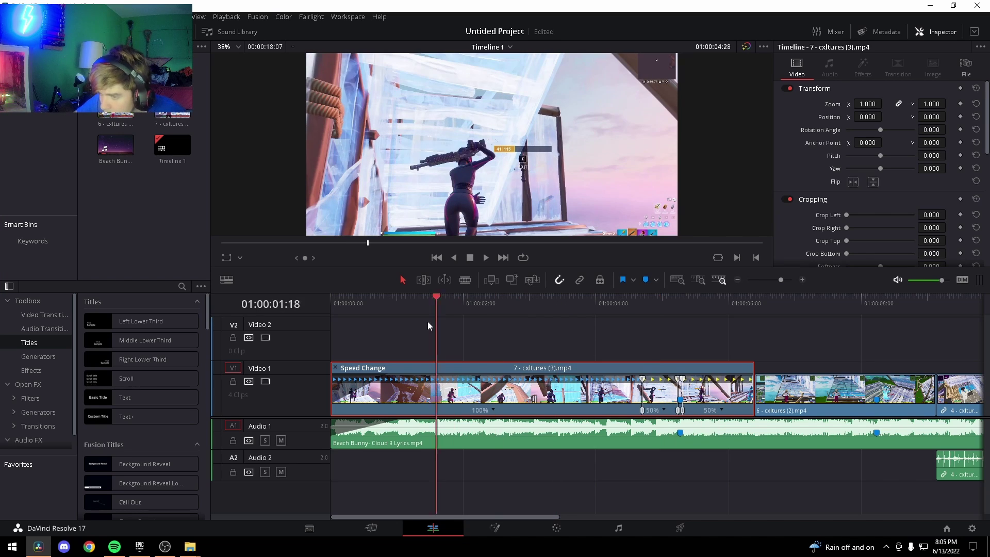
pyautogui.click(416, 319)
pyautogui.press('space')
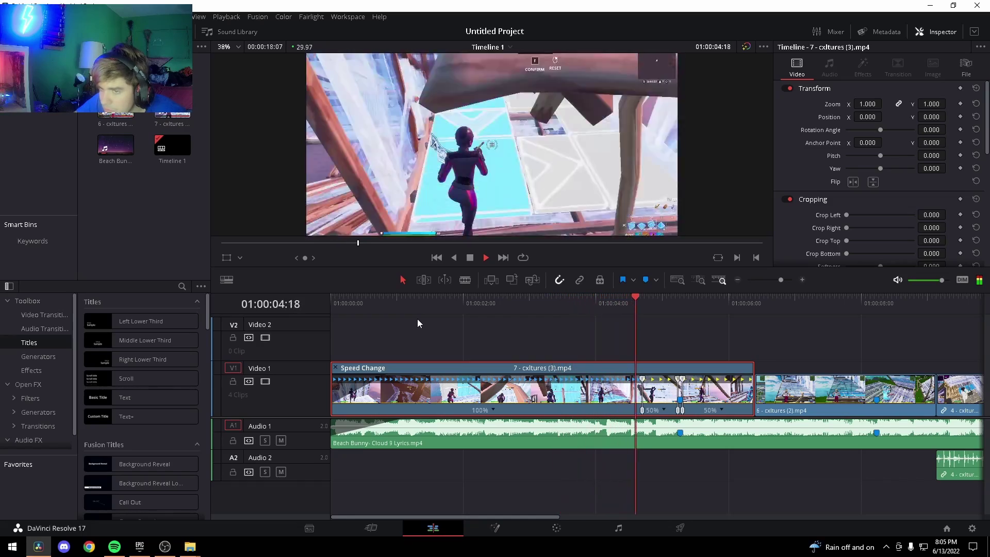
pyautogui.press('space')
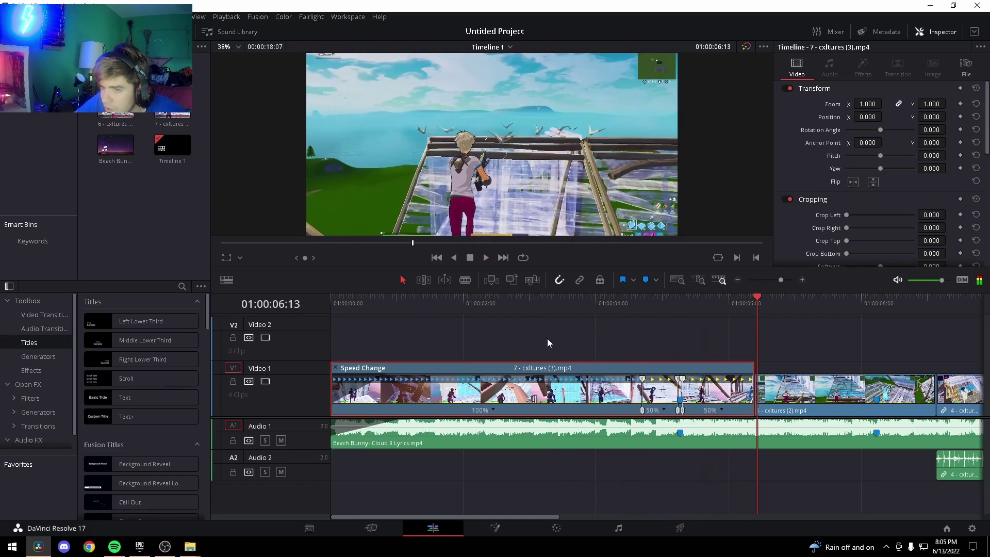
pyautogui.click(614, 305)
pyautogui.click(573, 314)
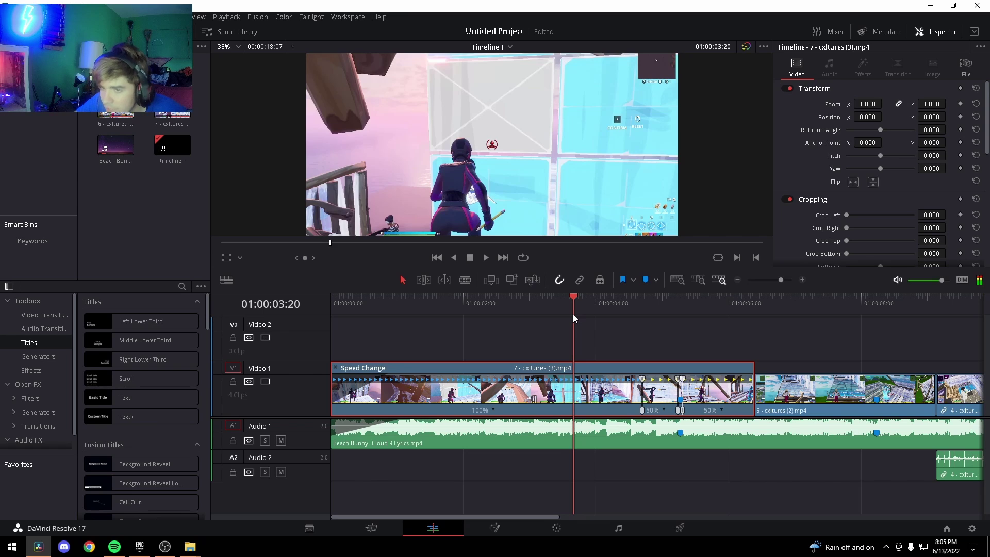
pyautogui.click(578, 314)
# - Set 7 - cxltures (3).mp4 to Optical Flow retime, Enhanced Faster motion estimation, Fill scaling and Smoother resize filter, and play from the timeline's start
pyautogui.scroll(-5, 881, 211)
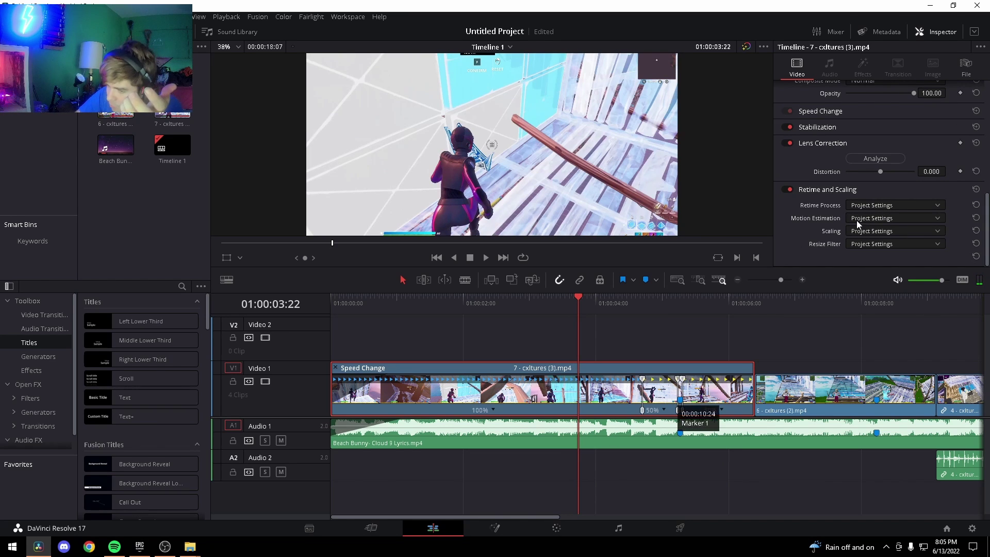
pyautogui.click(873, 206)
pyautogui.click(887, 253)
pyautogui.click(873, 218)
pyautogui.click(873, 265)
pyautogui.click(877, 232)
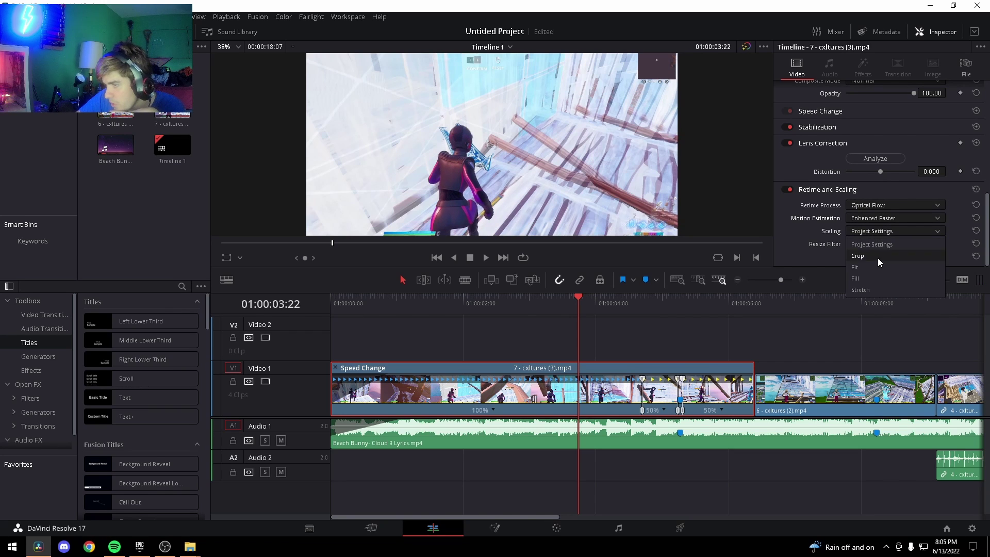
pyautogui.click(874, 278)
pyautogui.click(865, 244)
pyautogui.click(869, 274)
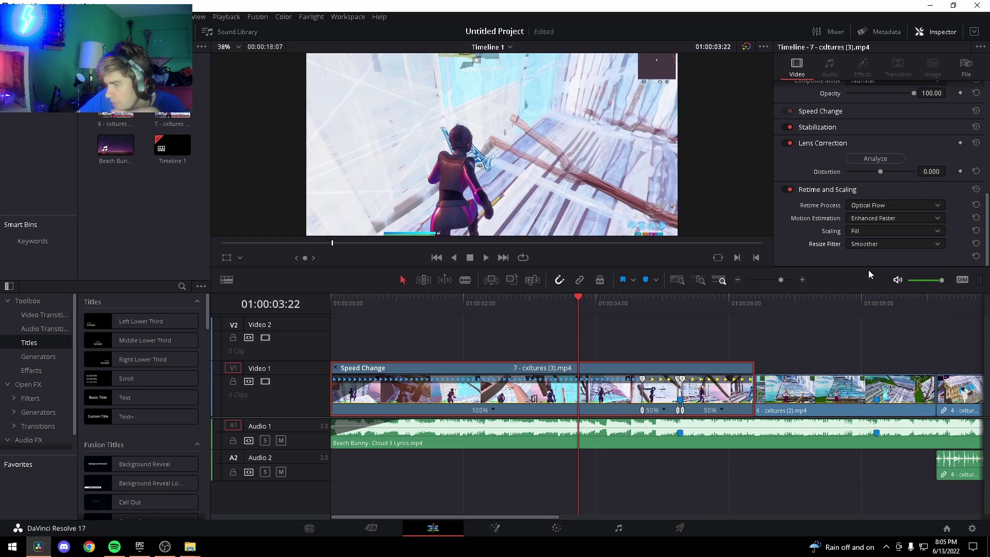
pyautogui.press('Home')
pyautogui.press('space')
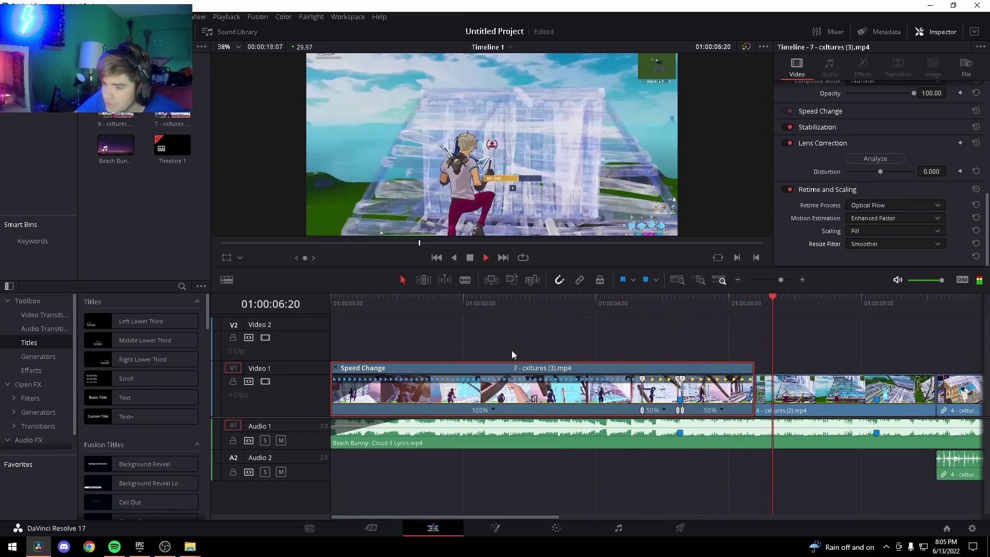
# - Show the retime controls on 6 - cxltures (2).mp4 and add a speed point at its hit marker, 01:00:08:07
pyautogui.hscroll(10, 629, 516)
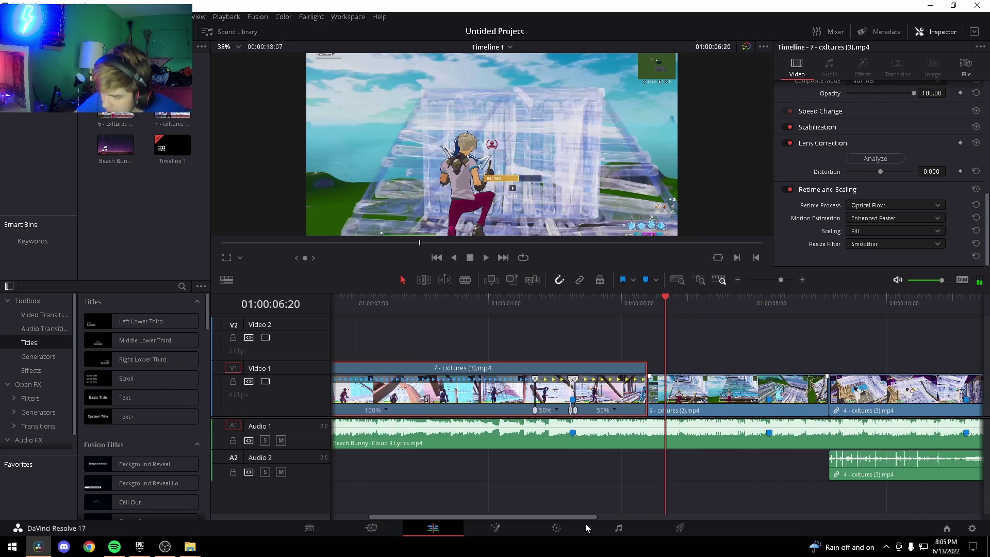
pyautogui.click(651, 309)
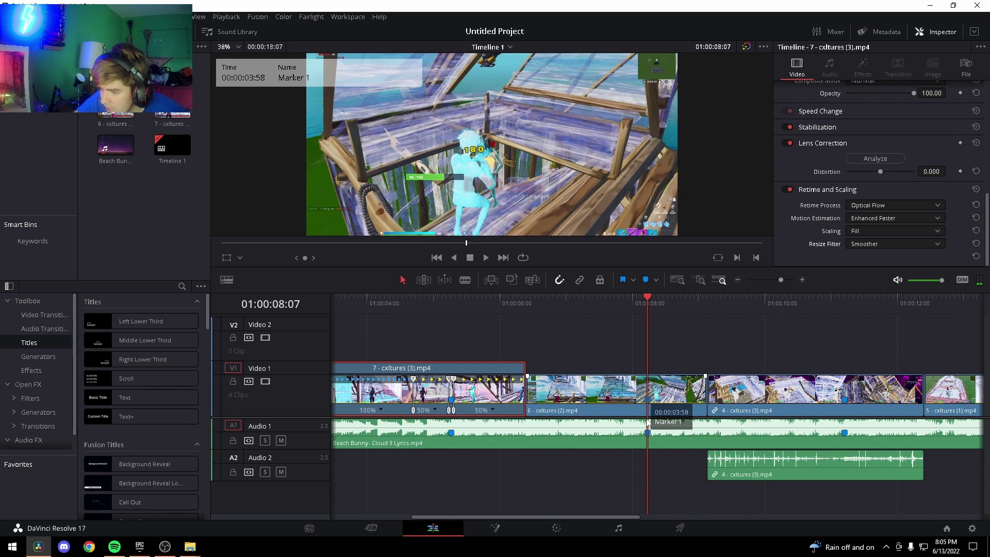
pyautogui.click(665, 414)
pyautogui.rightClick(694, 409)
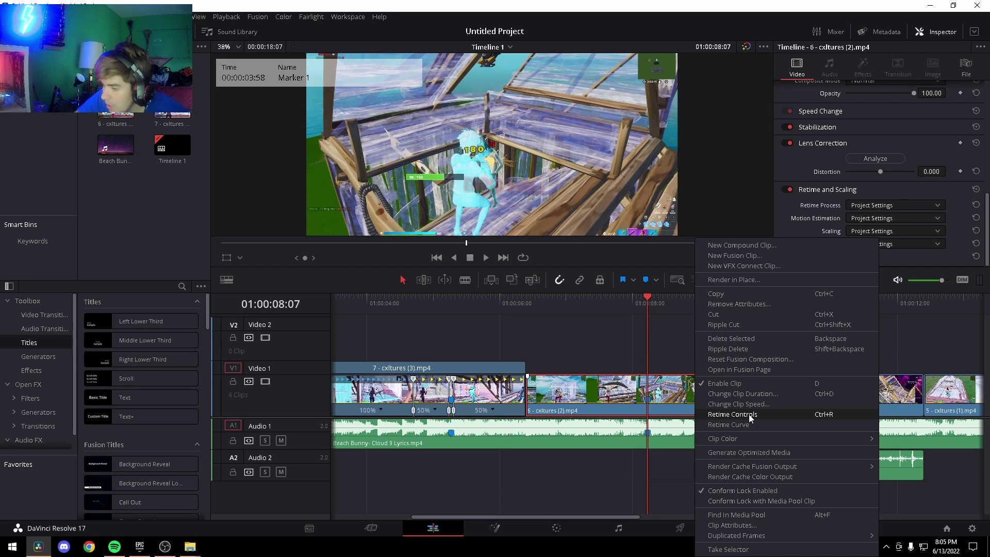
pyautogui.click(733, 414)
pyautogui.click(624, 412)
pyautogui.click(663, 429)
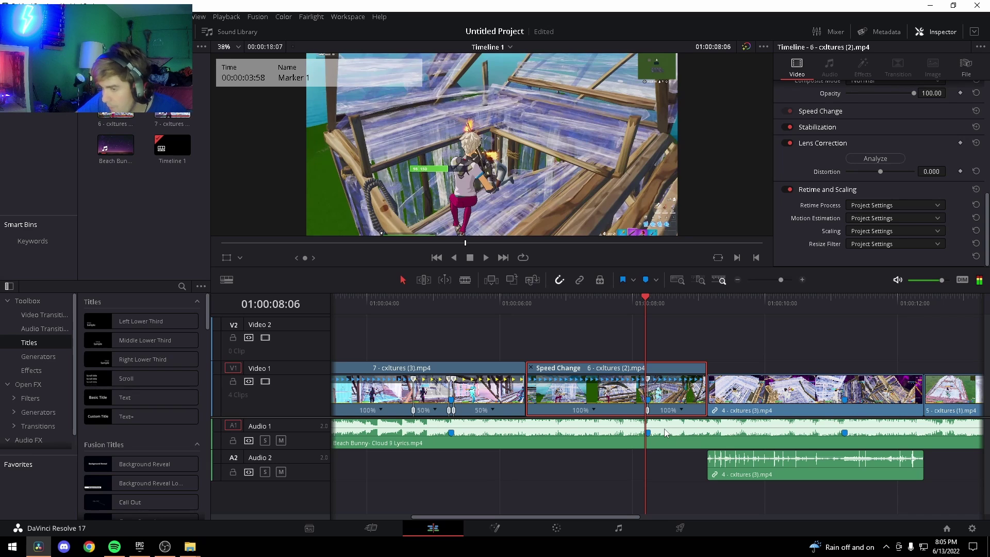
# - Add a speed point to 6 - cxltures (2).mp4 ahead of the hit, around 01:00:07:19
pyautogui.press('Left')
pyautogui.press('Left')
pyautogui.press('Left')
pyautogui.press('Left')
pyautogui.press('Left')
pyautogui.press('Left')
pyautogui.press('Left')
pyautogui.press('Left')
pyautogui.press('Left')
pyautogui.press('Left')
pyautogui.press('Left')
pyautogui.press('Left')
pyautogui.press('Left')
pyautogui.press('Left')
pyautogui.press('Left')
pyautogui.press('Left')
pyautogui.press('Left')
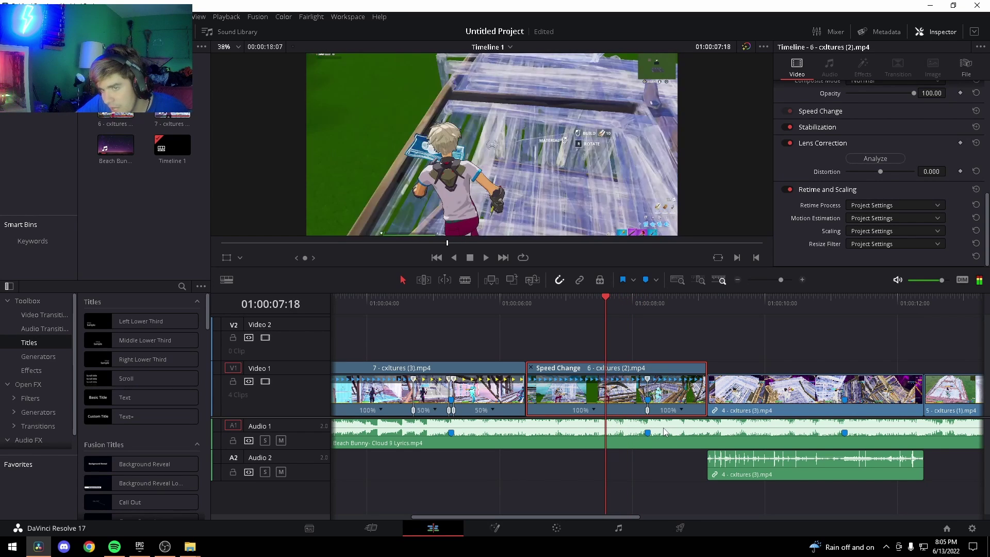
pyautogui.click(594, 411)
pyautogui.click(626, 445)
# - Add another speed point to 6 - cxltures (2).mp4 between the existing two, around 01:00:07:28
pyautogui.press('Right')
pyautogui.press('Right')
pyautogui.press('Right')
pyautogui.press('Right')
pyautogui.press('Right')
pyautogui.press('Right')
pyautogui.press('Right')
pyautogui.press('Right')
pyautogui.press('Right')
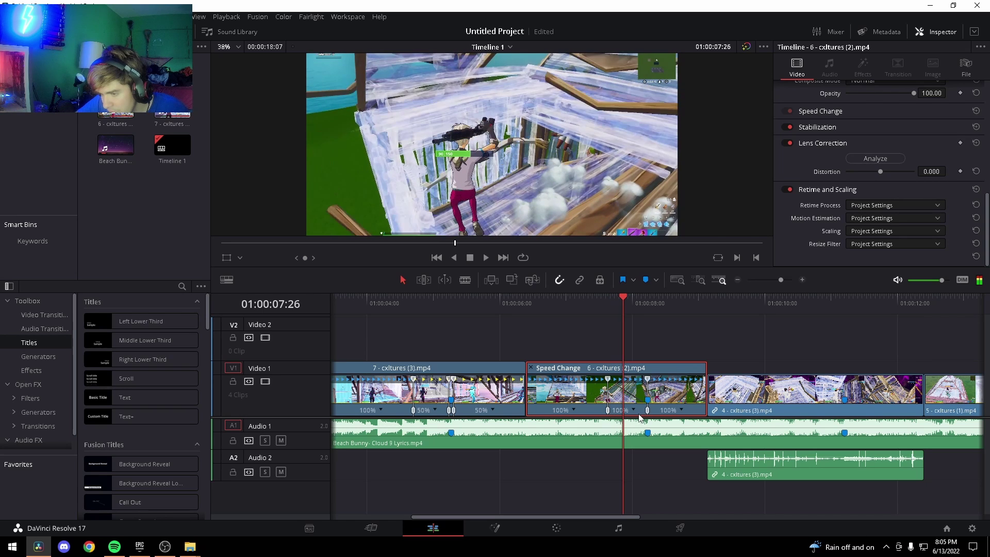
pyautogui.click(634, 410)
pyautogui.click(658, 427)
pyautogui.press('Right')
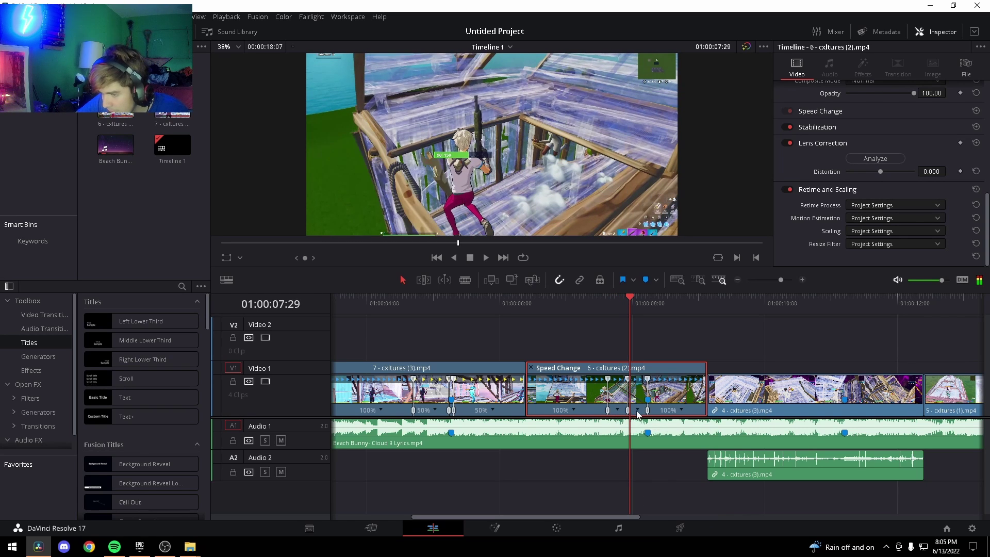
# - On 6 - cxltures (2).mp4, set the segment between the second and third speed points to 200% and the last segment to 25%
pyautogui.click(638, 411)
pyautogui.moveTo(666, 451)
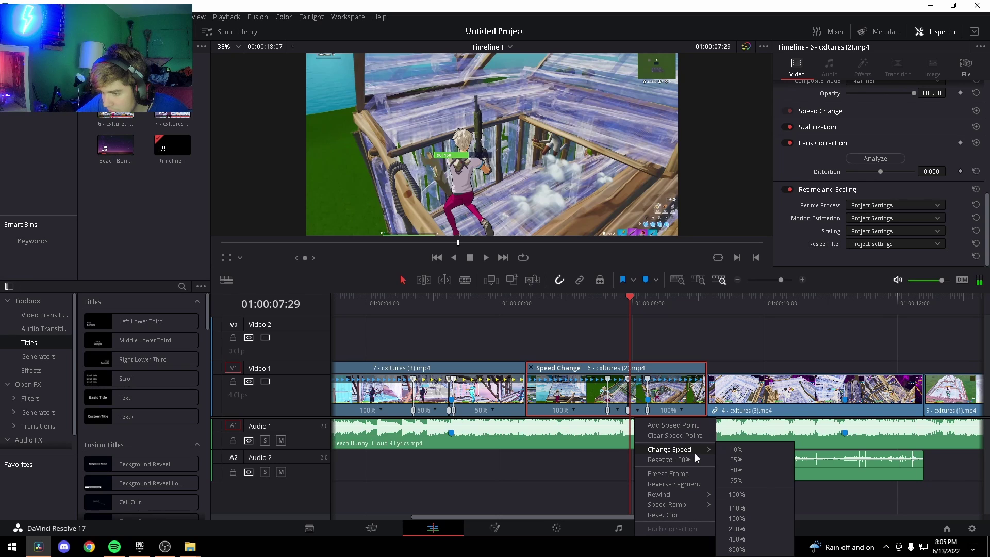
pyautogui.click(744, 529)
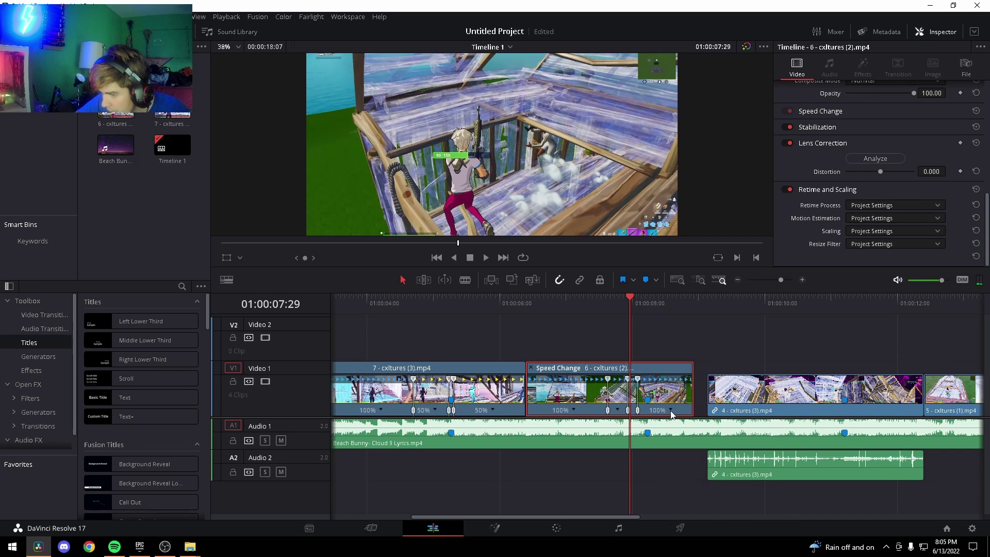
pyautogui.click(671, 412)
pyautogui.moveTo(713, 451)
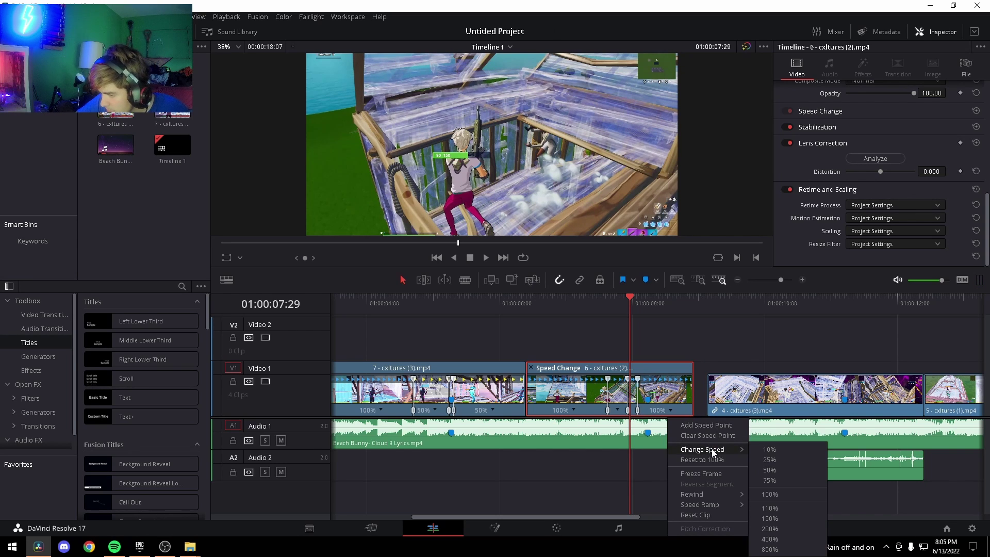
pyautogui.click(772, 462)
# - Cut off 6 - cxltures (2).mp4 after 01:00:09:04 and extend the start of 4 - cxltures (3).mp4 back to the cut
pyautogui.moveTo(645, 319); pyautogui.dragTo(709, 354)
pyautogui.press('space')
pyautogui.press('space')
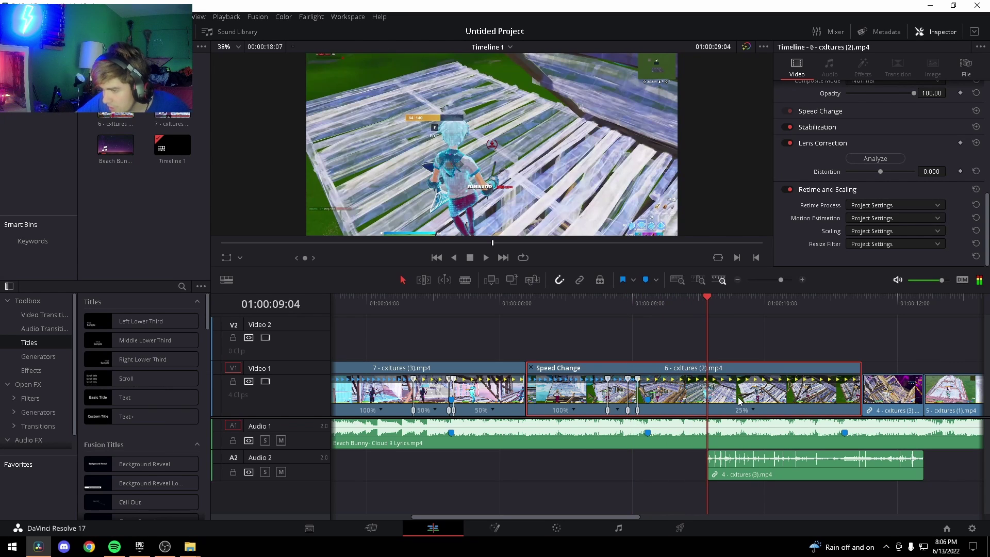
pyautogui.hotkey('ctrl', 'b')
pyautogui.click(779, 404)
pyautogui.press('BackSpace')
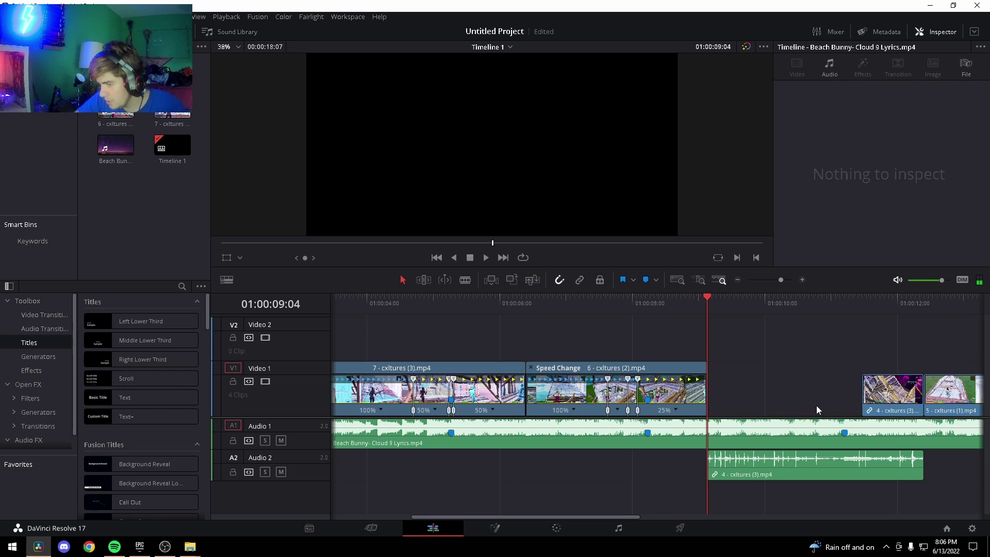
pyautogui.moveTo(865, 401); pyautogui.dragTo(709, 401)
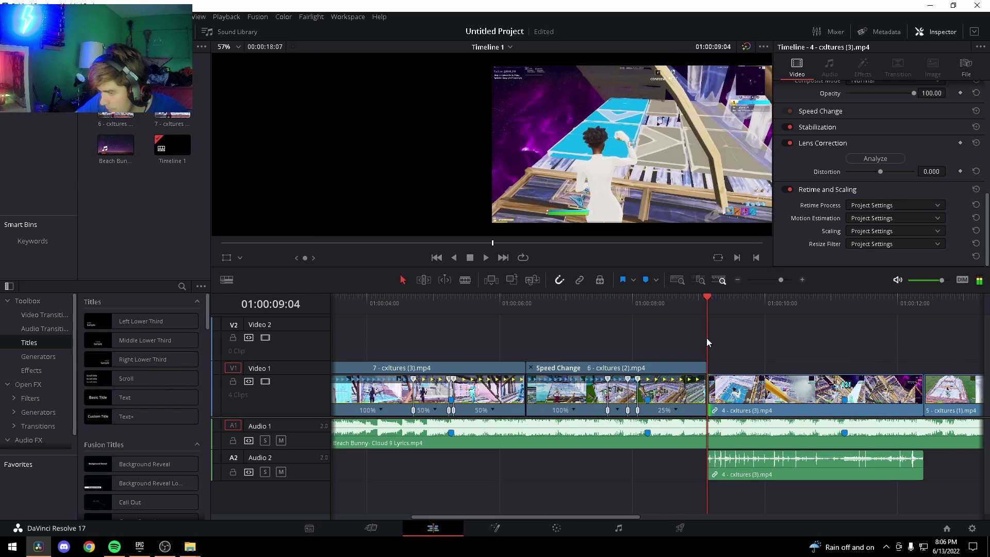
# - Play back the speed ramp on 6 - cxltures (2).mp4 and its cut to 4 - cxltures (3).mp4
pyautogui.click(695, 304)
pyautogui.press('Up')
pyautogui.moveTo(707, 397)
pyautogui.mouseDown()
pyautogui.moveTo(648, 414)
pyautogui.moveTo(707, 410)
pyautogui.mouseUp()
pyautogui.click(512, 302)
pyautogui.press('space')
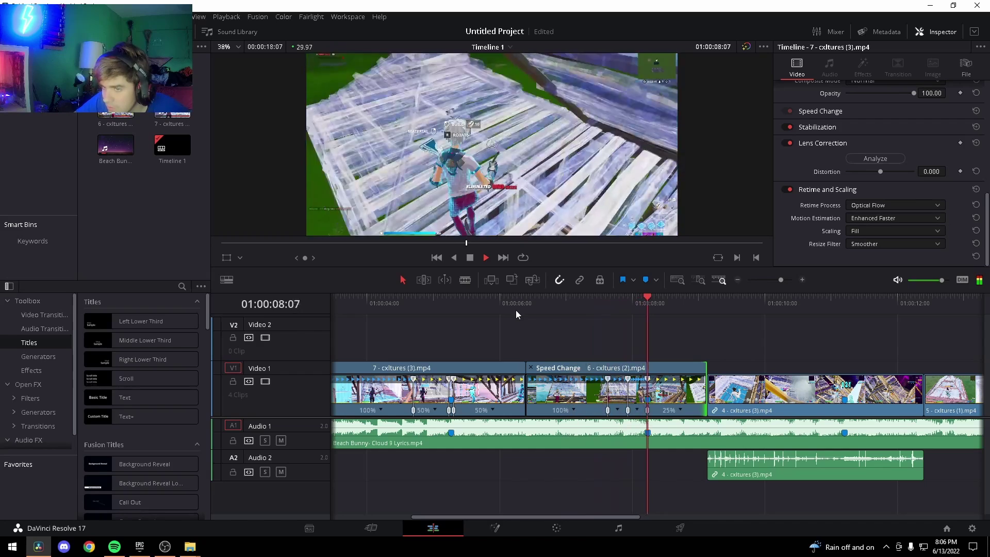
pyautogui.press('space')
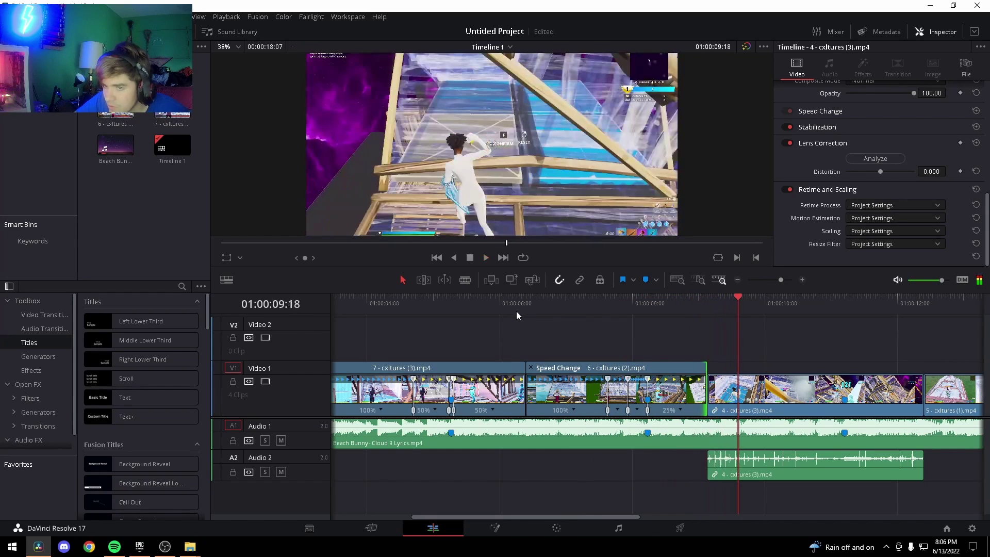
# - Set 6 - cxltures (2).mp4 to Optical Flow retime, Enhanced Faster motion estimation, Fill scaling and Smoother resize filter, and play the clip back
pyautogui.click(562, 312)
pyautogui.click(562, 390)
pyautogui.click(874, 205)
pyautogui.click(883, 253)
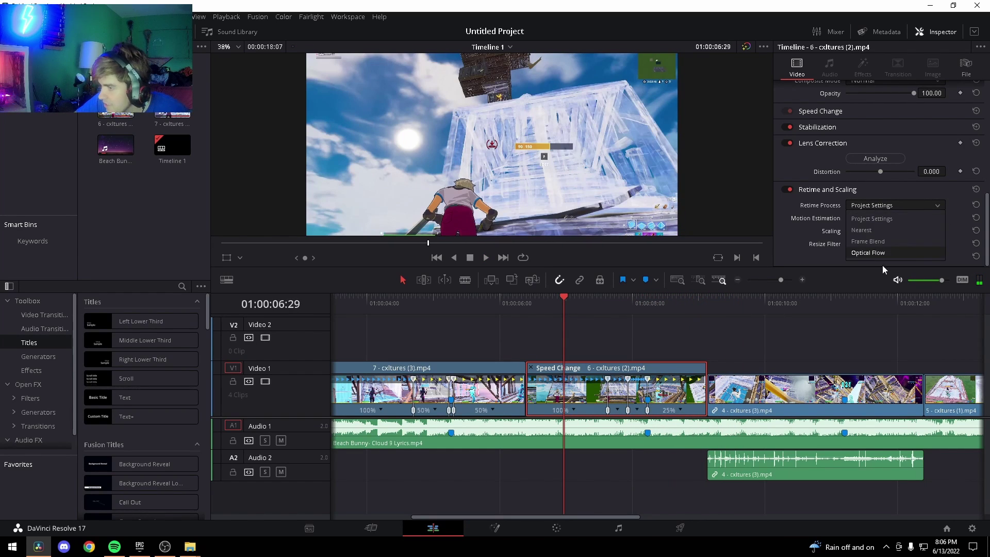
pyautogui.click(877, 218)
pyautogui.click(880, 268)
pyautogui.click(877, 231)
pyautogui.click(867, 277)
pyautogui.click(872, 244)
pyautogui.click(866, 270)
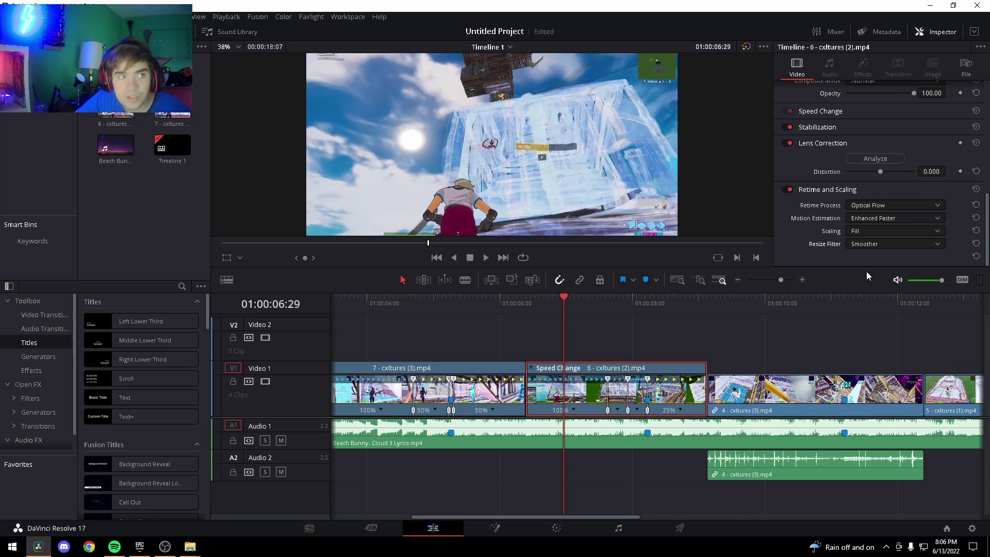
pyautogui.click(497, 308)
pyautogui.press('space')
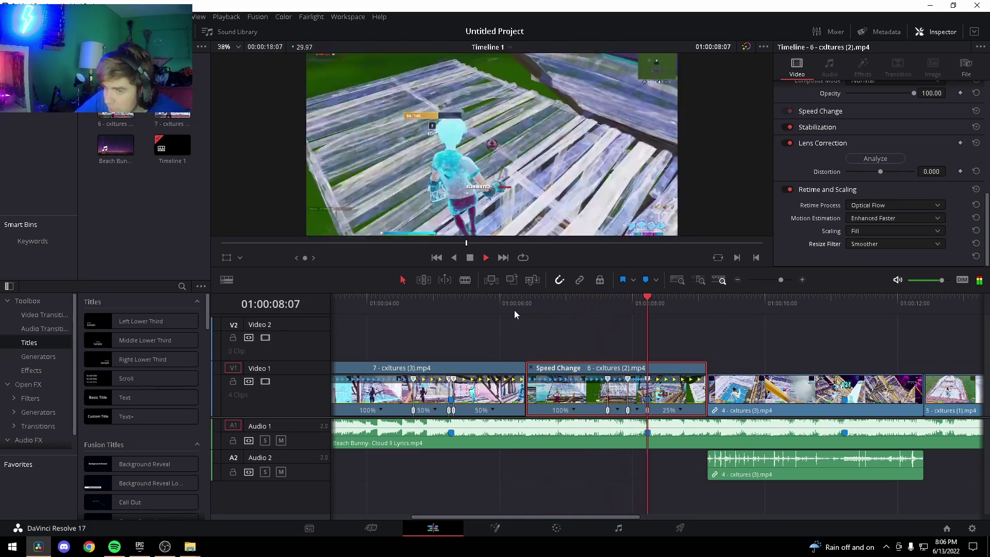
pyautogui.press('space')
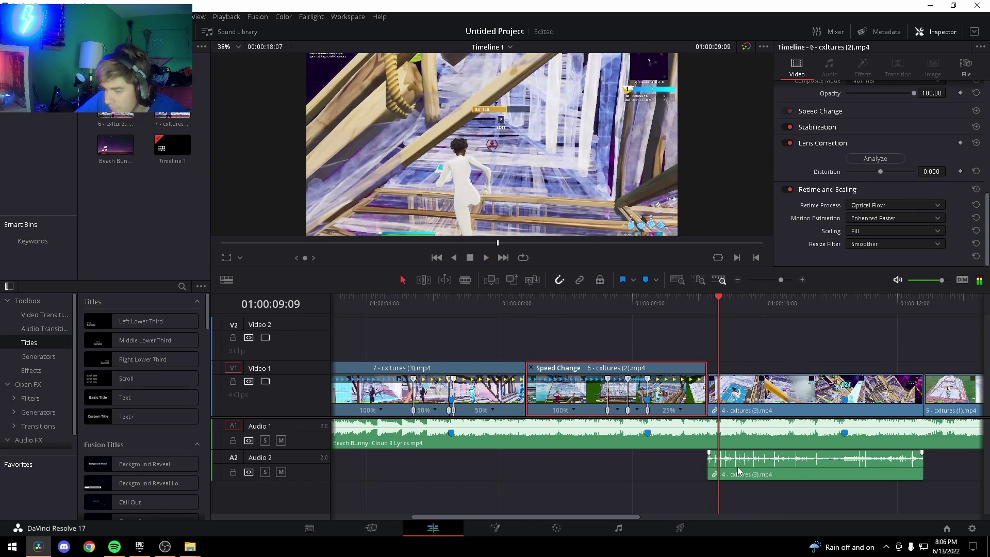
# - Show the retime controls on 4 - cxltures (3).mp4 and add a speed point at its hit marker, 01:00:11:06
pyautogui.moveTo(616, 515); pyautogui.dragTo(685, 358)
pyautogui.click(669, 308)
pyautogui.click(738, 410)
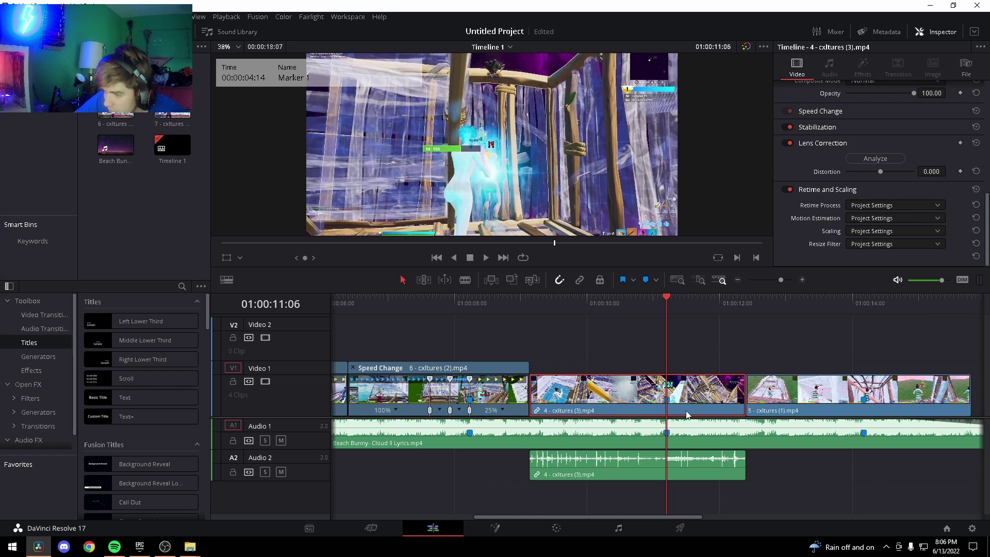
pyautogui.rightClick(738, 410)
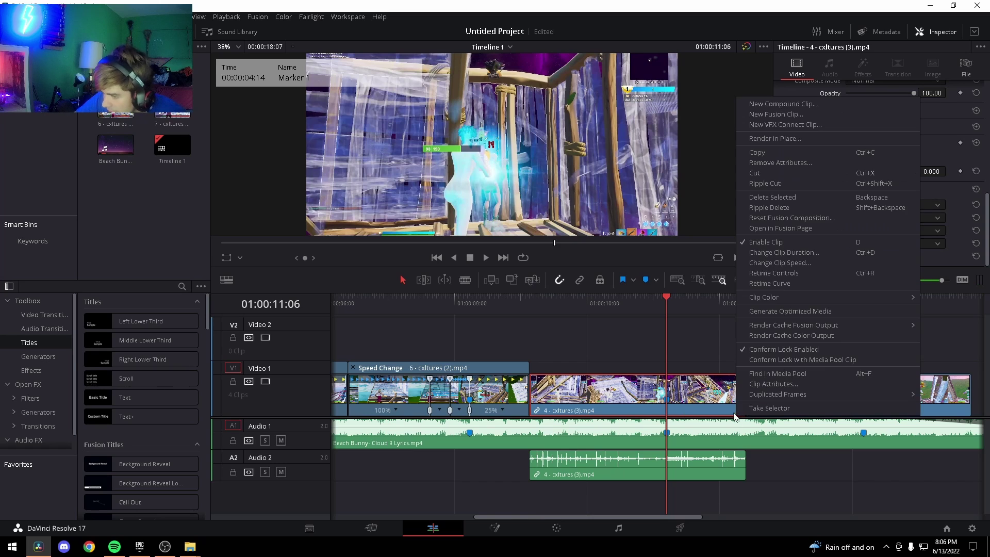
pyautogui.click(788, 274)
pyautogui.click(644, 410)
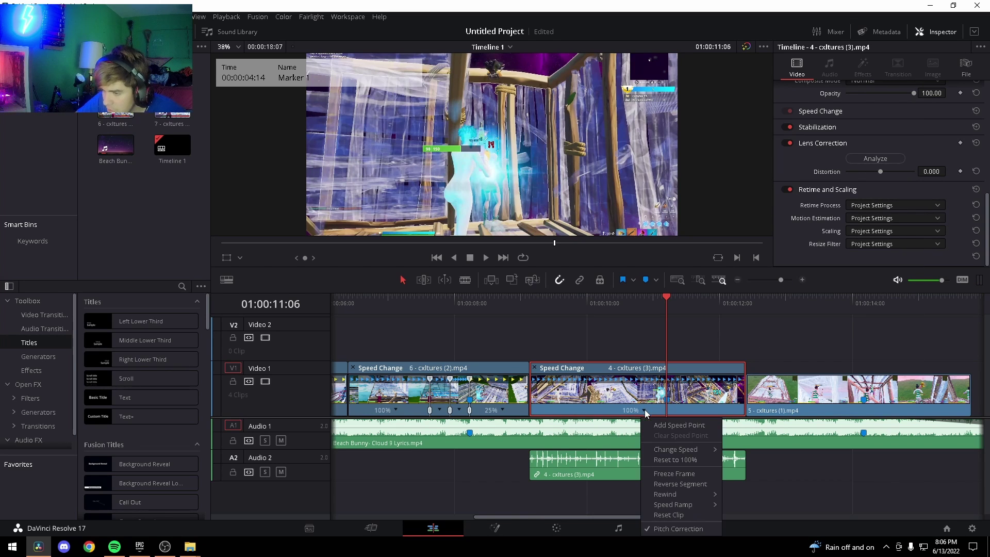
pyautogui.click(674, 426)
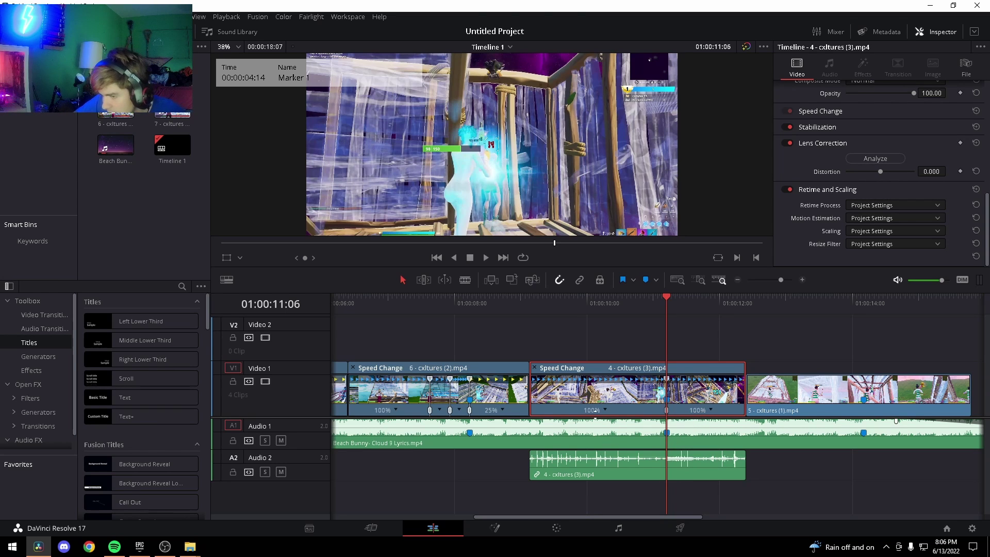
# - Add a speed point on 4 - cxltures (3).mp4 at 01:00:10:21, ahead of the hit marker
pyautogui.press('Left')
pyautogui.press('Left')
pyautogui.press('Left')
pyautogui.press('Left')
pyautogui.press('Left')
pyautogui.press('Left')
pyautogui.press('Left')
pyautogui.press('Left')
pyautogui.press('Left')
pyautogui.press('Left')
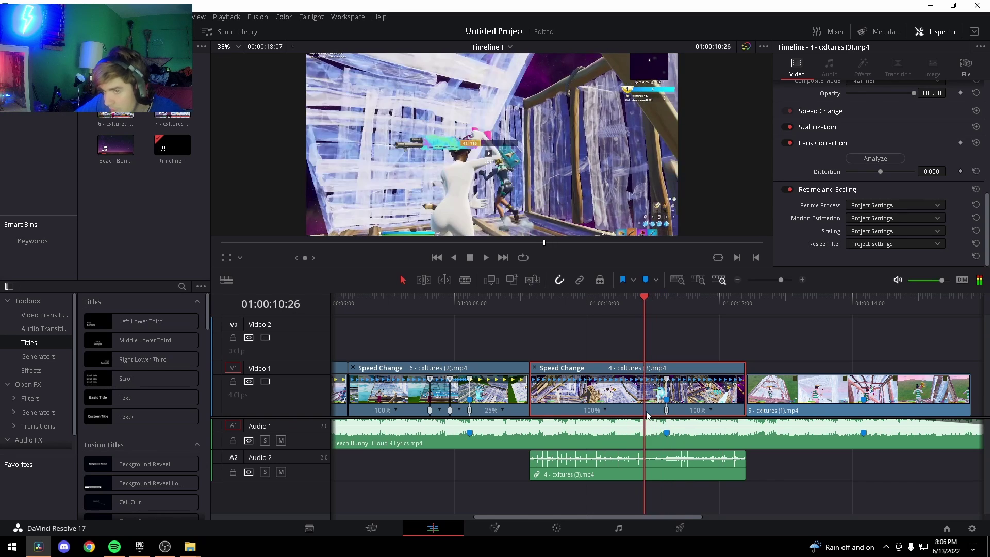
pyautogui.press('Left')
pyautogui.press('Left')
pyautogui.press('Left')
pyautogui.press('Left')
pyautogui.press('Left')
pyautogui.press('Left')
pyautogui.press('Right')
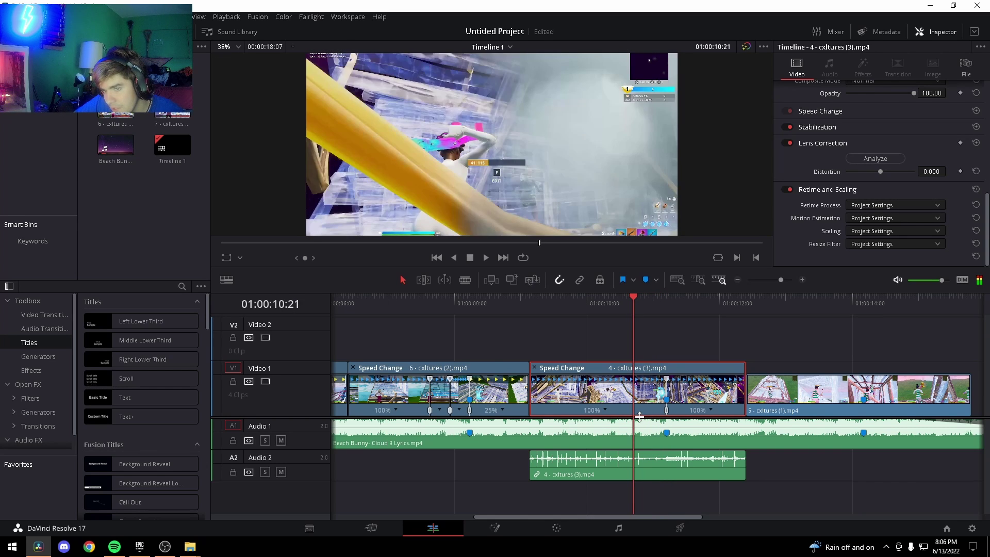
pyautogui.click(606, 411)
pyautogui.click(632, 425)
# - Add another speed point on 4 - cxltures (3).mp4 at 01:00:10:29, between the two existing points
pyautogui.press('Right')
pyautogui.press('Right')
pyautogui.press('Right')
pyautogui.press('Right')
pyautogui.press('Right')
pyautogui.press('Right')
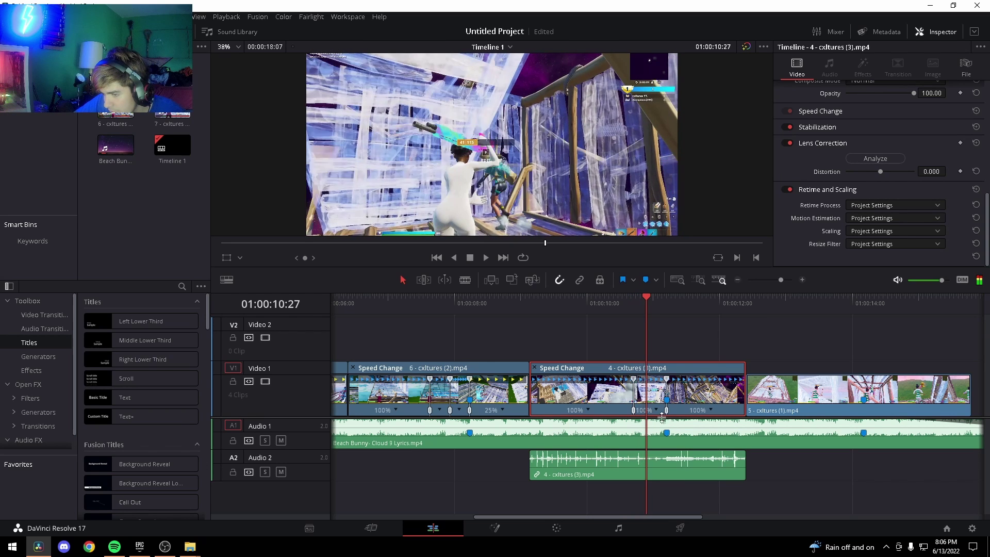
pyautogui.press('Right')
pyautogui.press('Right')
pyautogui.click(658, 413)
pyautogui.click(686, 425)
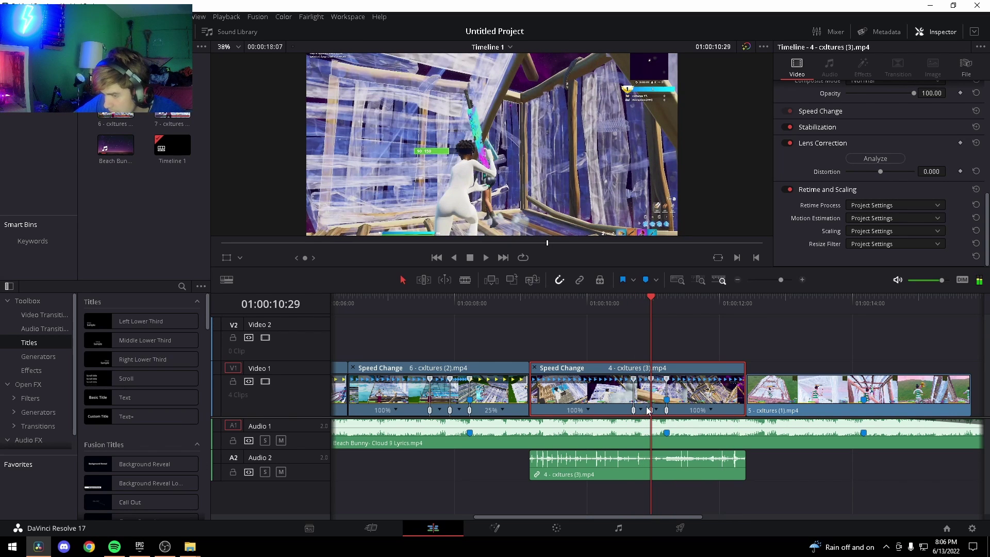
# - Set the segment from 01:00:10:21 on 4 - cxltures (3).mp4 to 25% speed and the short segment after it to 200%
pyautogui.click(642, 411)
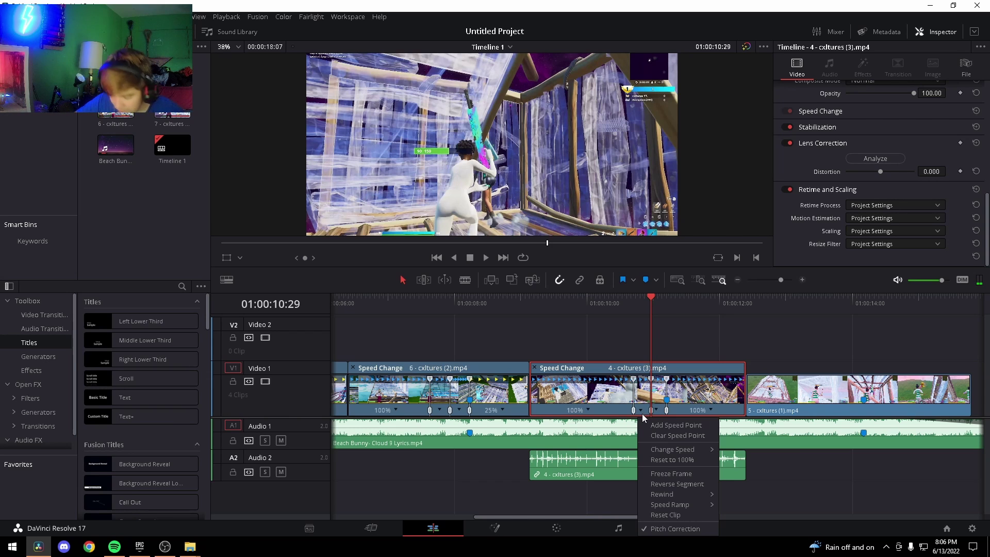
pyautogui.moveTo(681, 449)
pyautogui.click(741, 464)
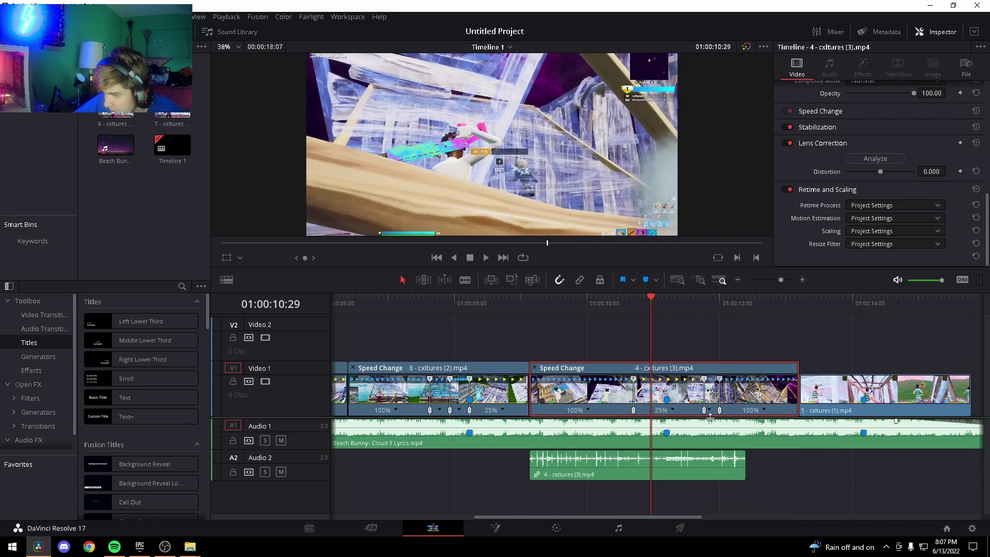
pyautogui.click(710, 412)
pyautogui.moveTo(755, 456)
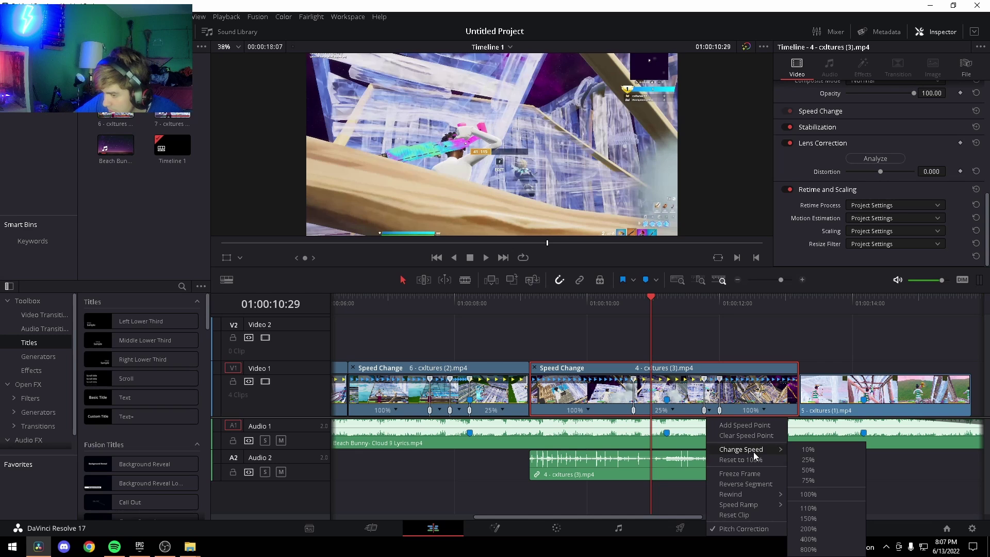
pyautogui.click(809, 530)
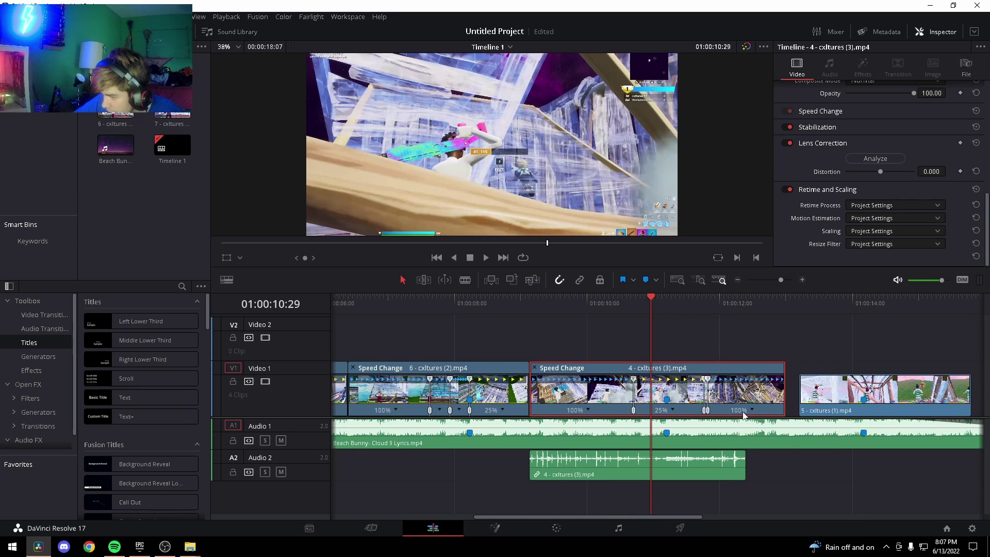
# - Move the speed point after the 25% segment earlier so the 200% segment meets the hit marker, and set the clip's last segment to 50%
pyautogui.moveTo(706, 414); pyautogui.dragTo(658, 418)
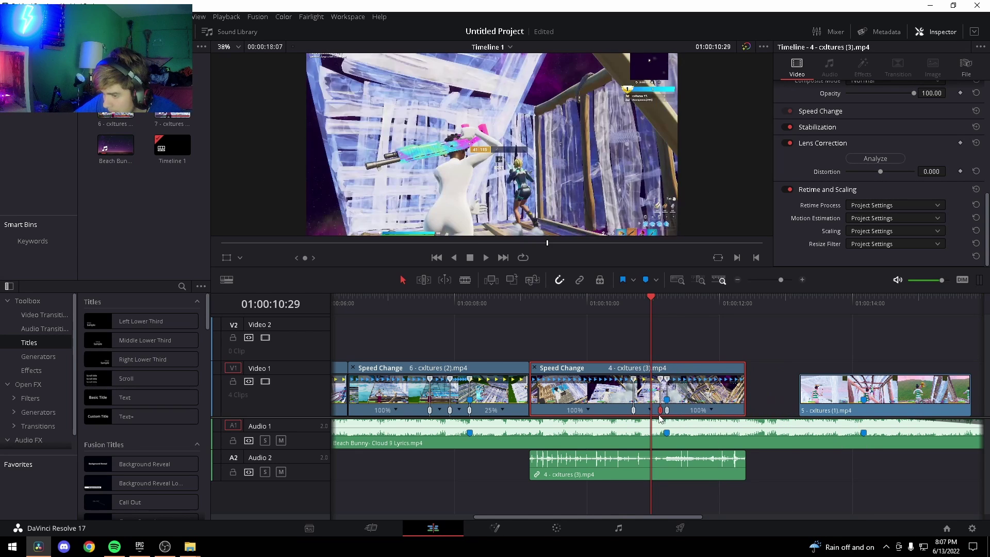
pyautogui.click(710, 411)
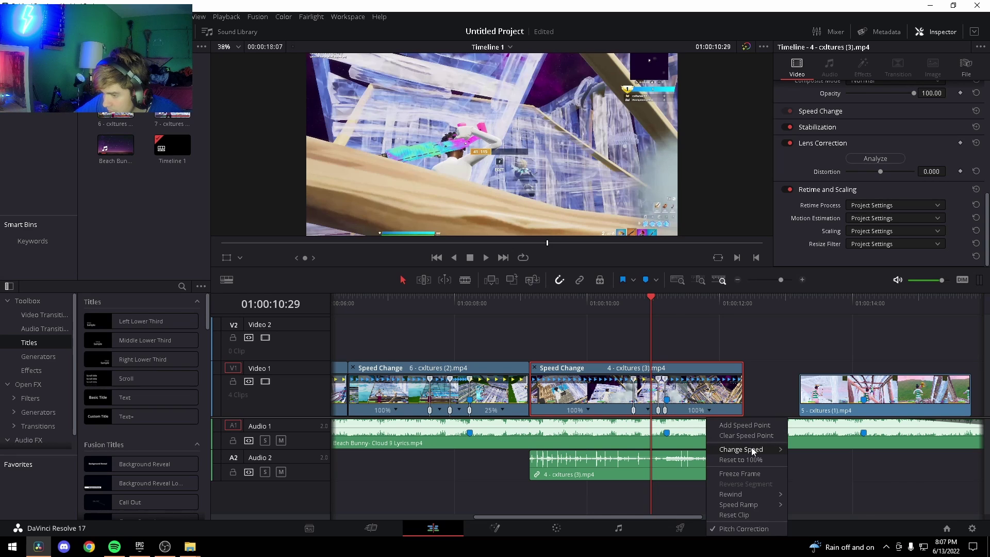
pyautogui.moveTo(767, 456)
pyautogui.click(808, 470)
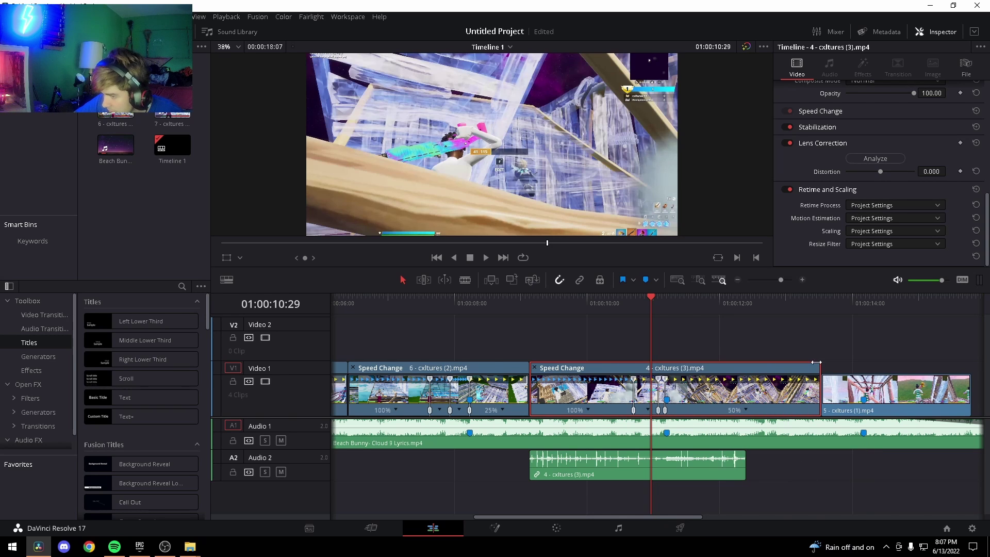
# - Cut off 4 - cxltures (3).mp4 after 01:00:12:12 and extend the start of 5 - cxltures (1).mp4 back to the cut
pyautogui.click(746, 351)
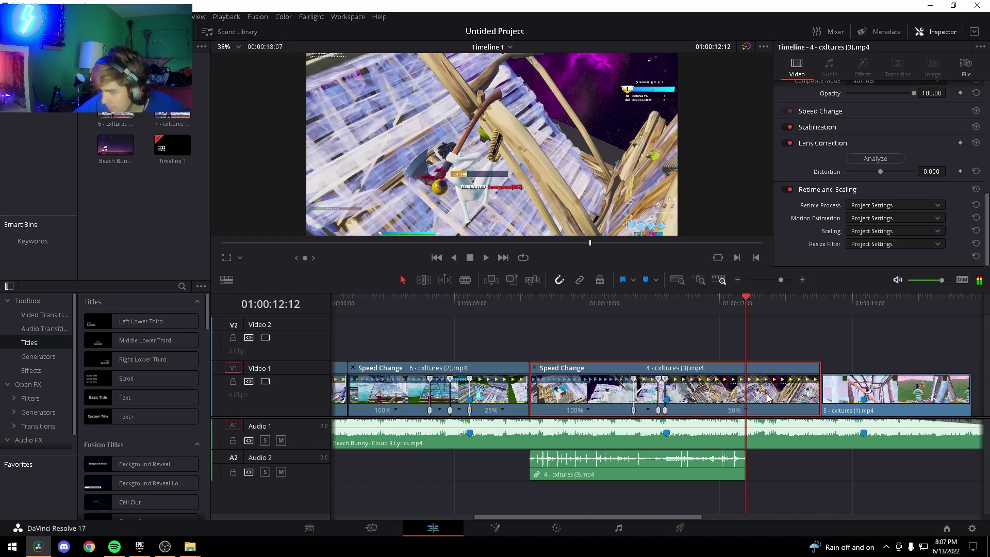
pyautogui.hotkey('shift', ']')
pyautogui.click(782, 404)
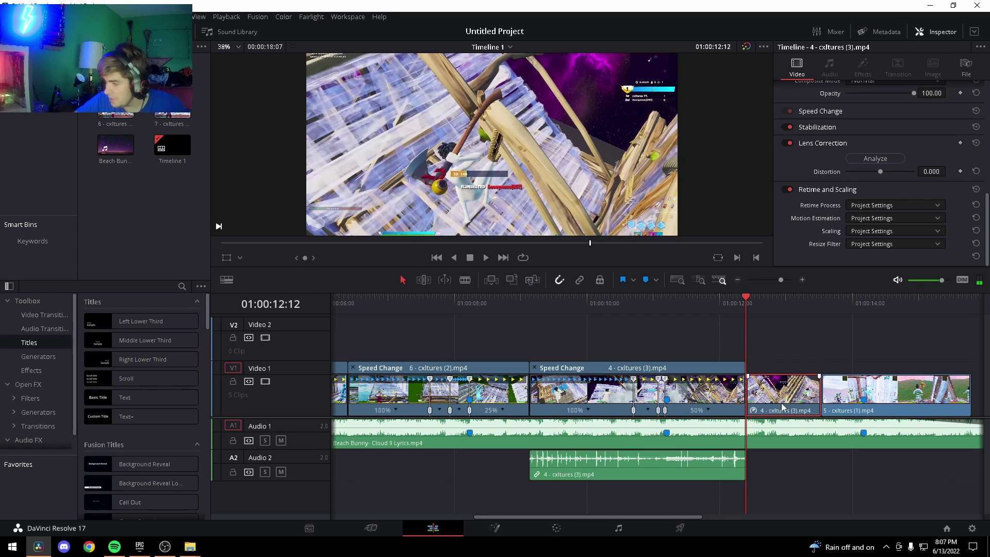
pyautogui.moveTo(815, 398); pyautogui.dragTo(747, 398)
# - Set 4 - cxltures (3).mp4 to Optical Flow retime, Enhanced Faster motion estimation, Fill scaling and Smoother resize filter
pyautogui.click(584, 322)
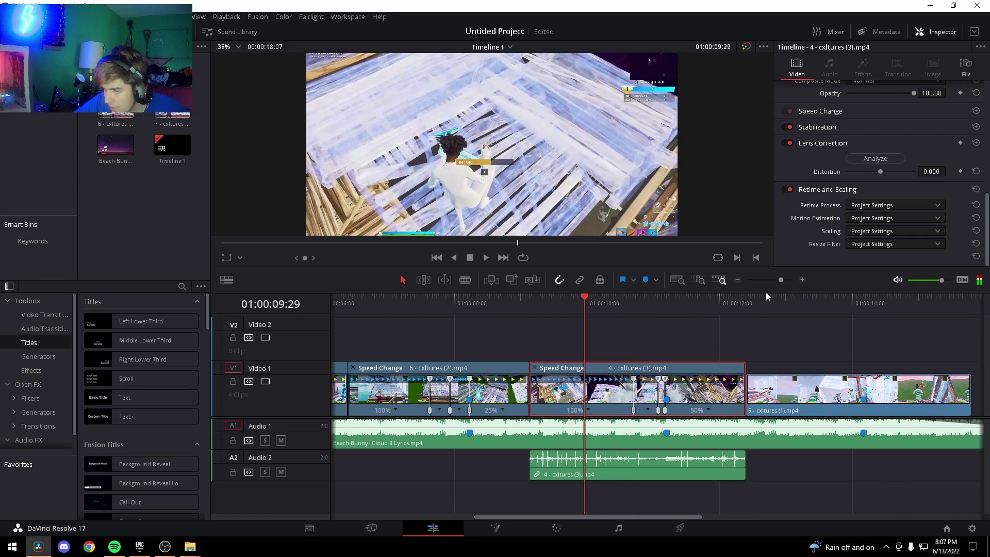
pyautogui.click(900, 206)
pyautogui.click(877, 253)
pyautogui.click(877, 219)
pyautogui.click(874, 265)
pyautogui.click(877, 231)
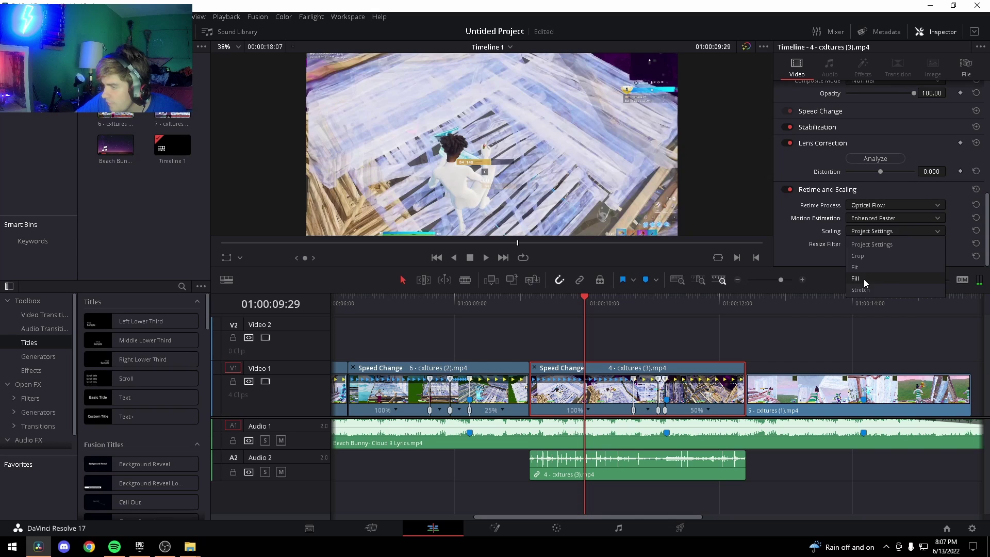
pyautogui.click(864, 279)
pyautogui.click(870, 244)
pyautogui.click(870, 268)
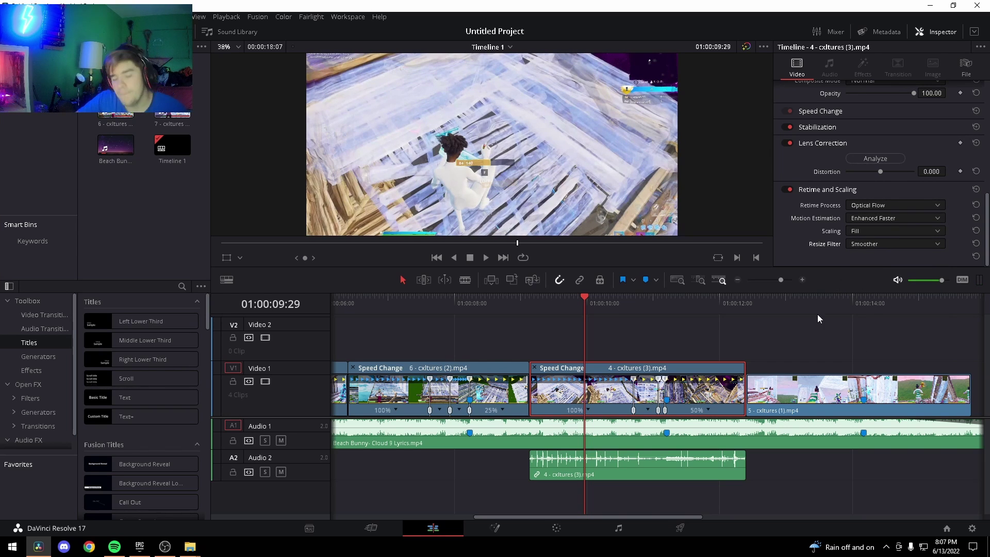
# - Play back from 01:00:08:29 through the speed ramp on 4 - cxltures (3).mp4 to the start of the next clip
pyautogui.moveTo(590, 304); pyautogui.dragTo(519, 324)
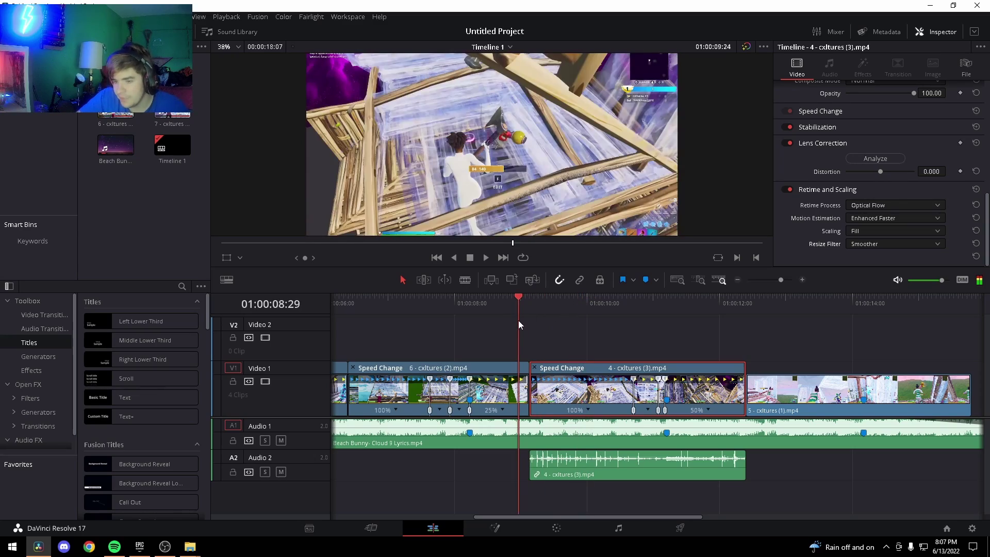
pyautogui.press('space')
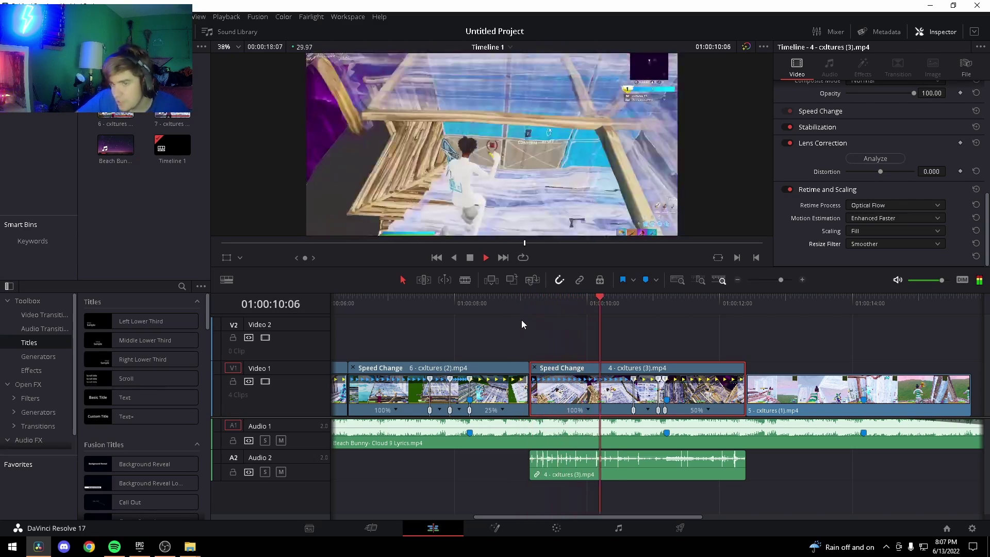
pyautogui.press('space')
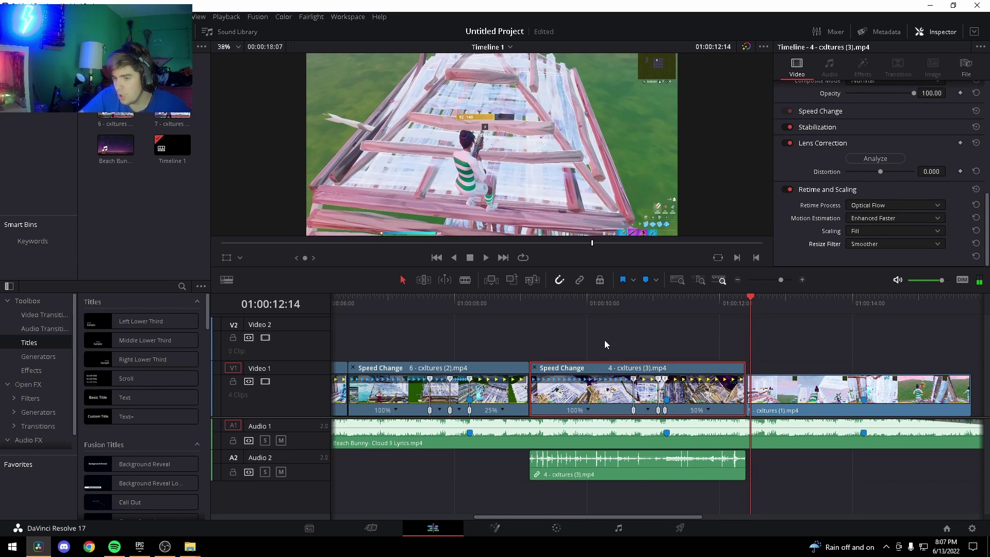
# - Show the retime controls on 5 - cxltures (1).mp4 and add a speed point at its hit marker, 01:00:14:05
pyautogui.moveTo(666, 517); pyautogui.dragTo(723, 522)
pyautogui.click(700, 304)
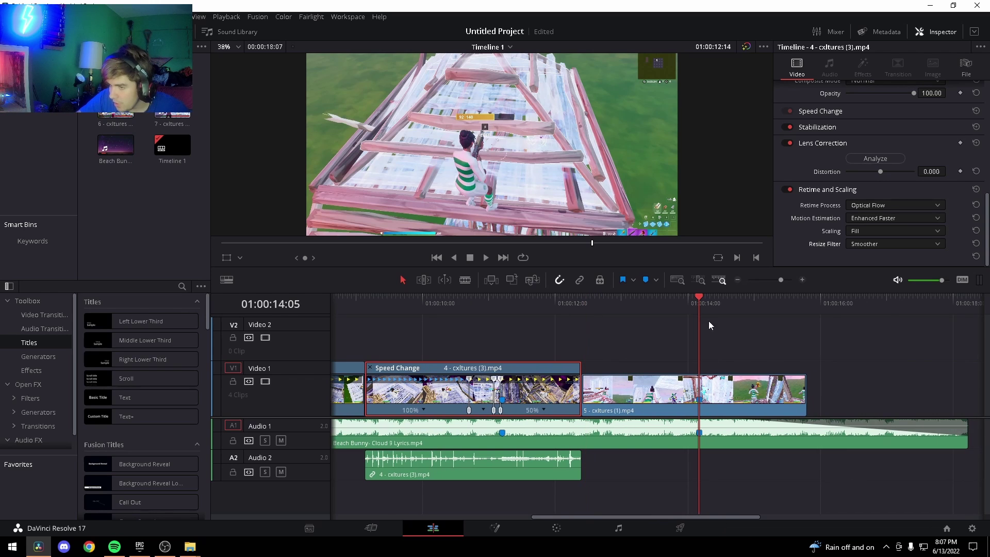
pyautogui.click(722, 401)
pyautogui.rightClick(722, 401)
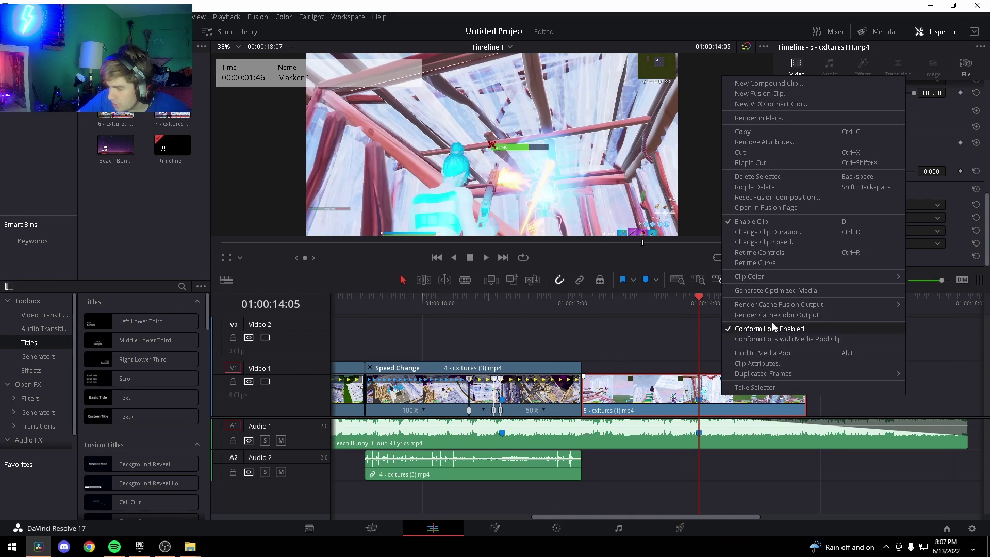
pyautogui.click(791, 251)
pyautogui.click(701, 411)
pyautogui.click(728, 424)
# - Add a speed point on 5 - cxltures (1).mp4 at 01:00:13:21 and set the segment between it and the hit point to 200%
pyautogui.press('j')
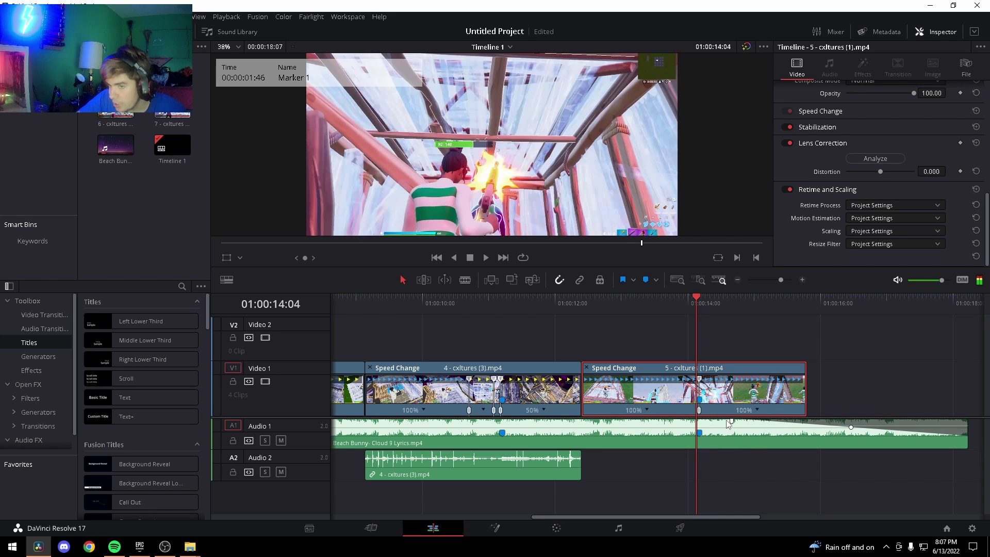
pyautogui.press('l')
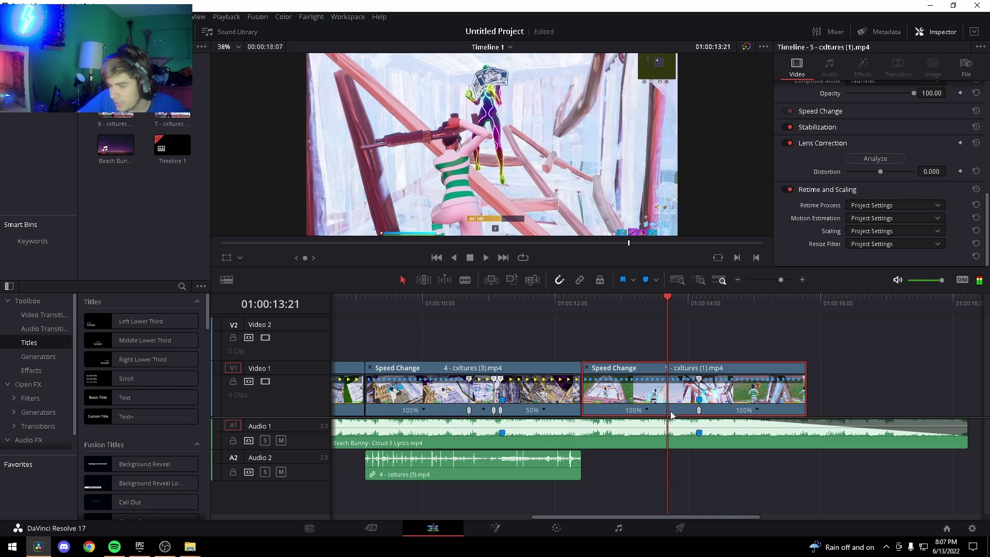
pyautogui.click(647, 410)
pyautogui.click(671, 424)
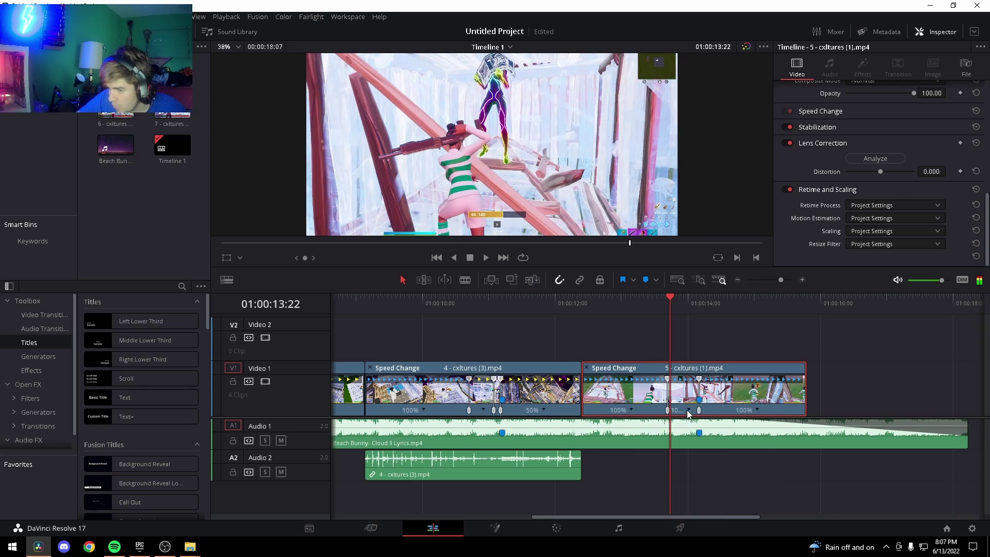
pyautogui.click(689, 411)
pyautogui.moveTo(726, 452)
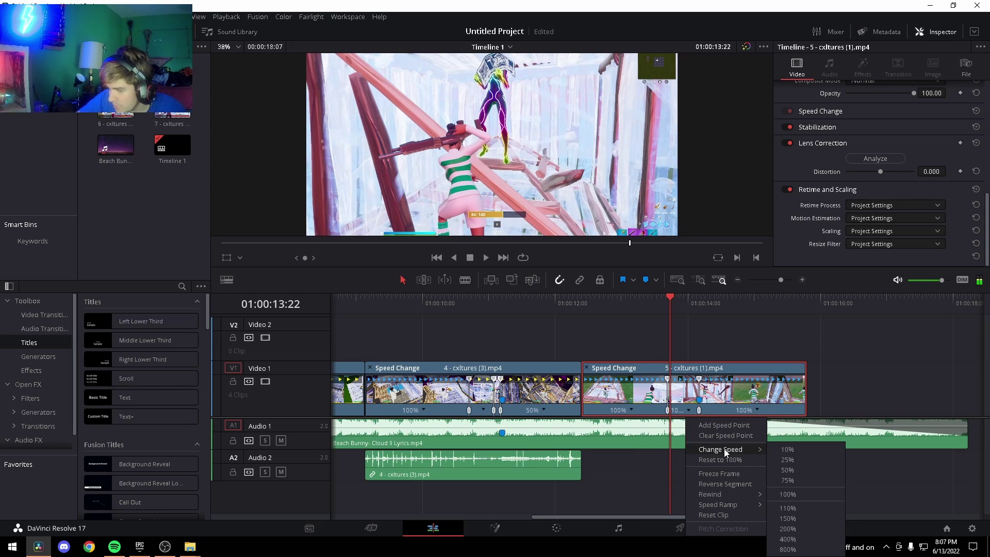
pyautogui.click(788, 529)
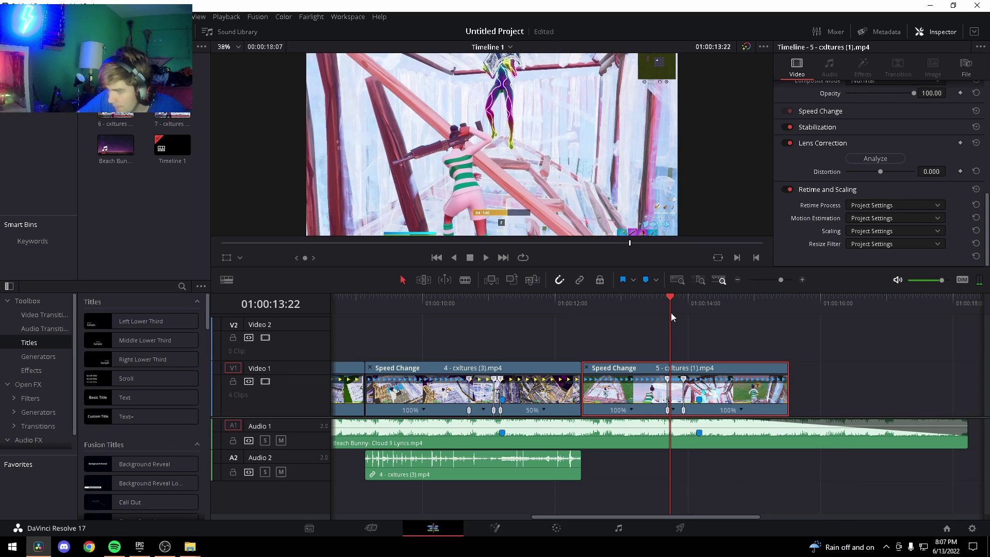
# - Play back the 200% speed-up on 5 - cxltures (1).mp4, starting just before the clip
pyautogui.click(562, 334)
pyautogui.press('space')
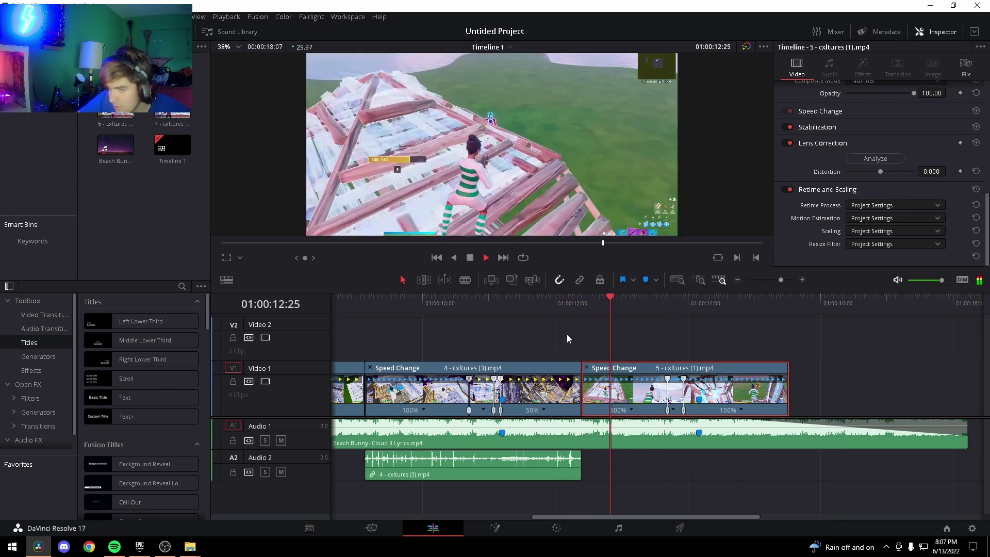
pyautogui.press('space')
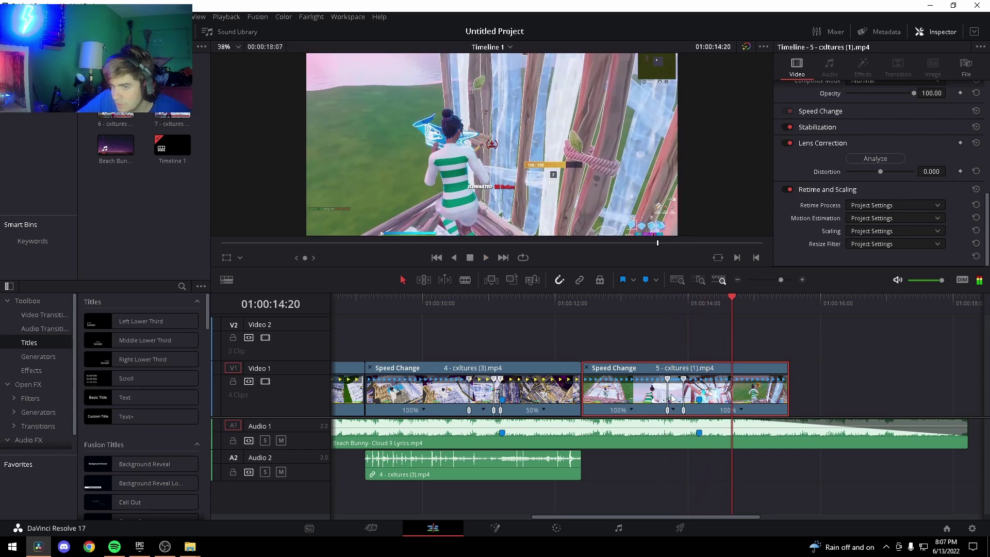
# - Set the last segment of 5 - cxltures (1).mp4, after the 200% section, to 25% speed
pyautogui.moveTo(683, 411); pyautogui.dragTo(661, 415)
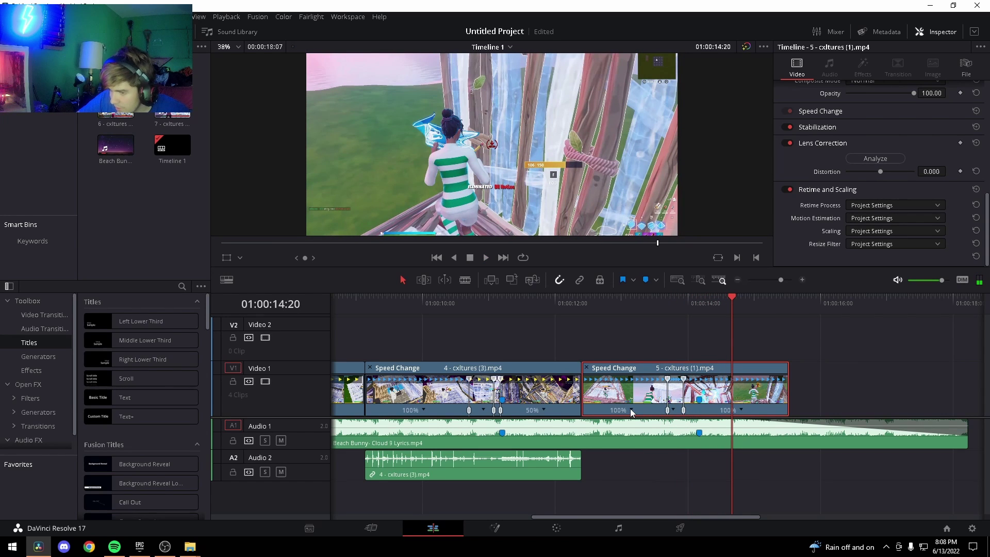
pyautogui.click(740, 411)
pyautogui.moveTo(781, 453)
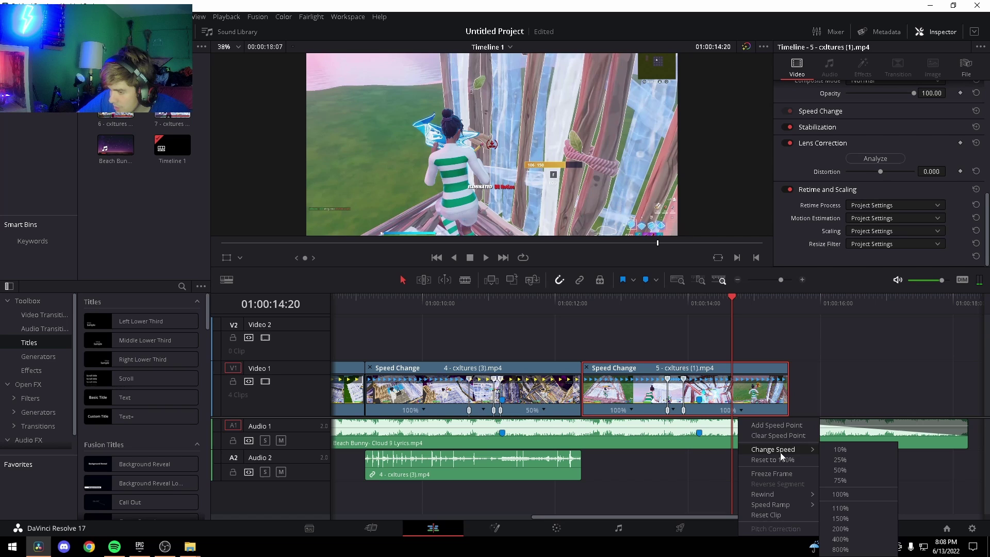
pyautogui.click(840, 460)
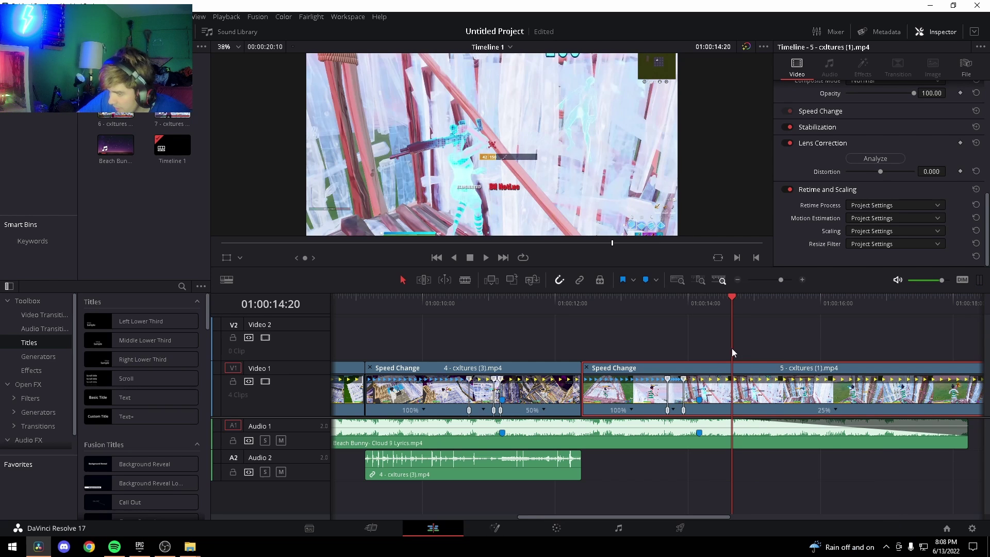
# - Cut 5 - cxltures (1).mp4 at 01:00:15:12, delete the remainder and play back the trimmed clip
pyautogui.press('space')
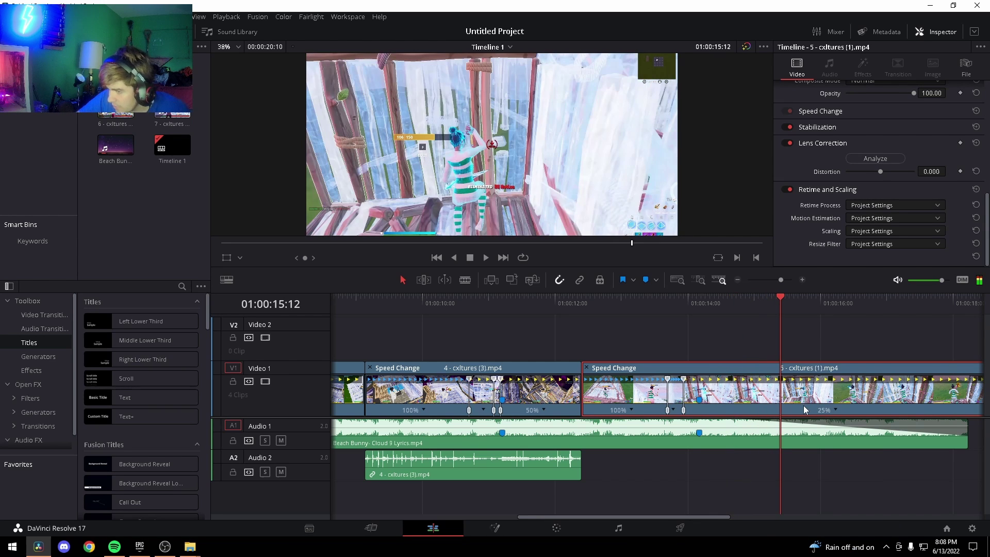
pyautogui.hotkey('ctrl', 'b')
pyautogui.click(804, 406)
pyautogui.press('Delete')
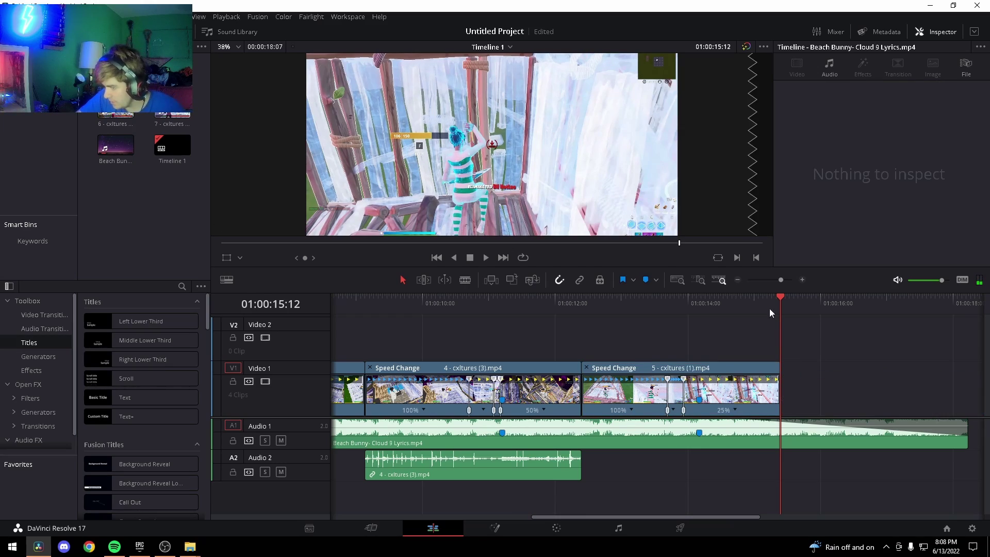
pyautogui.click(580, 343)
pyautogui.press('space')
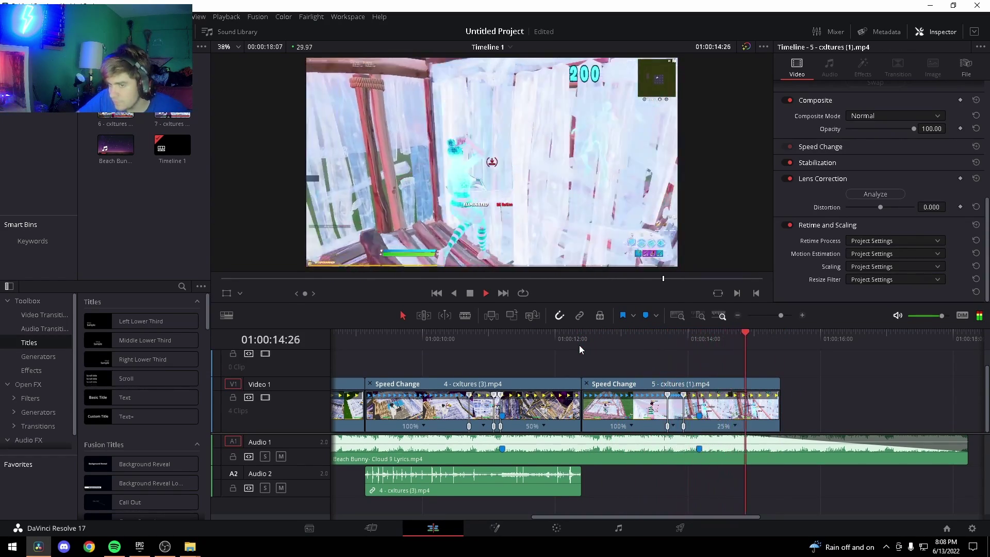
# - Set 5 - cxltures (1).mp4 to Optical Flow retime, Enhanced Faster motion estimation, Fill scaling and Smoother resize filter, and play it back
pyautogui.click(648, 354)
pyautogui.click(881, 241)
pyautogui.click(896, 293)
pyautogui.click(883, 254)
pyautogui.click(878, 301)
pyautogui.click(873, 267)
pyautogui.click(870, 313)
pyautogui.click(872, 282)
pyautogui.click(877, 311)
pyautogui.click(587, 356)
pyautogui.press('space')
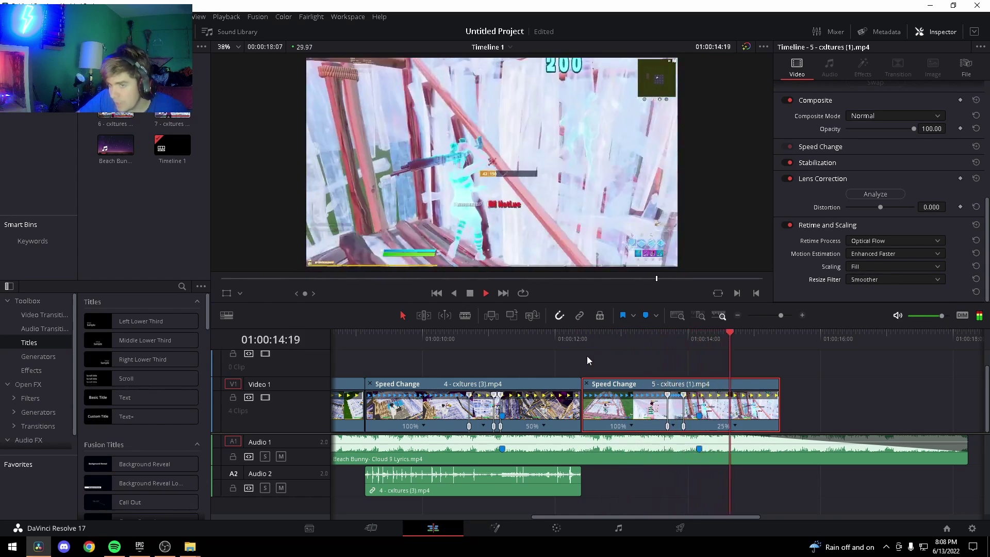
# - Play back the whole montage from the start of the timeline to check the edit so far
pyautogui.press('space')
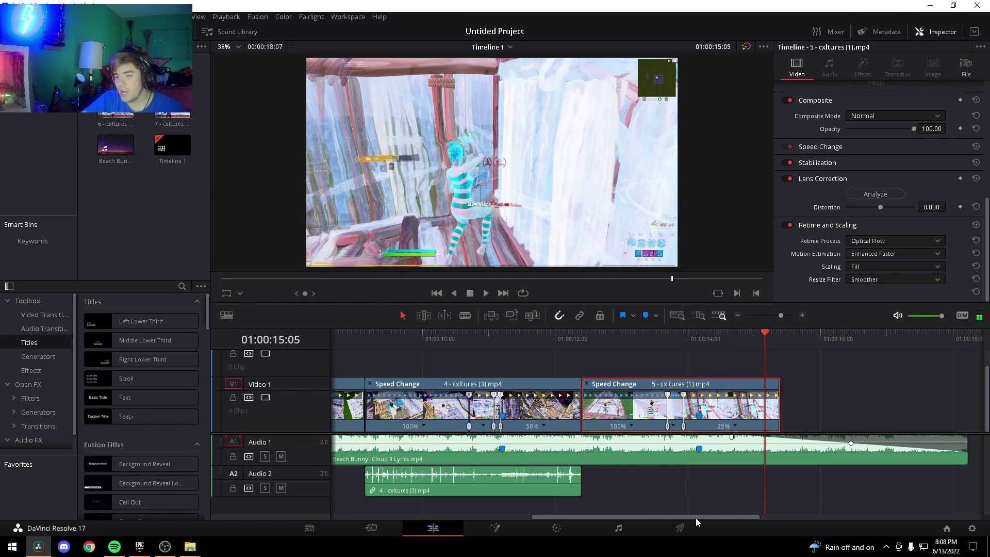
pyautogui.moveTo(698, 517); pyautogui.dragTo(317, 503)
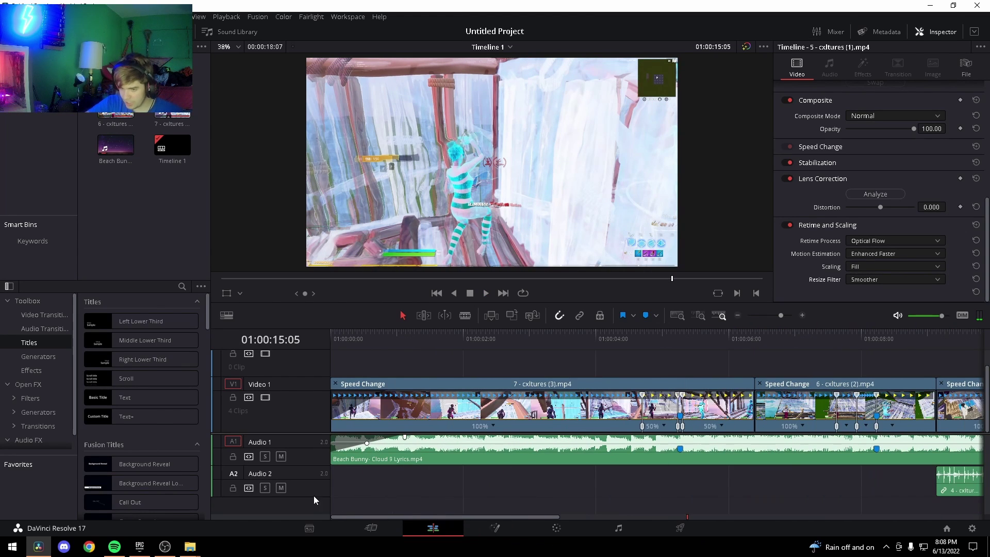
pyautogui.moveTo(357, 333); pyautogui.dragTo(324, 339)
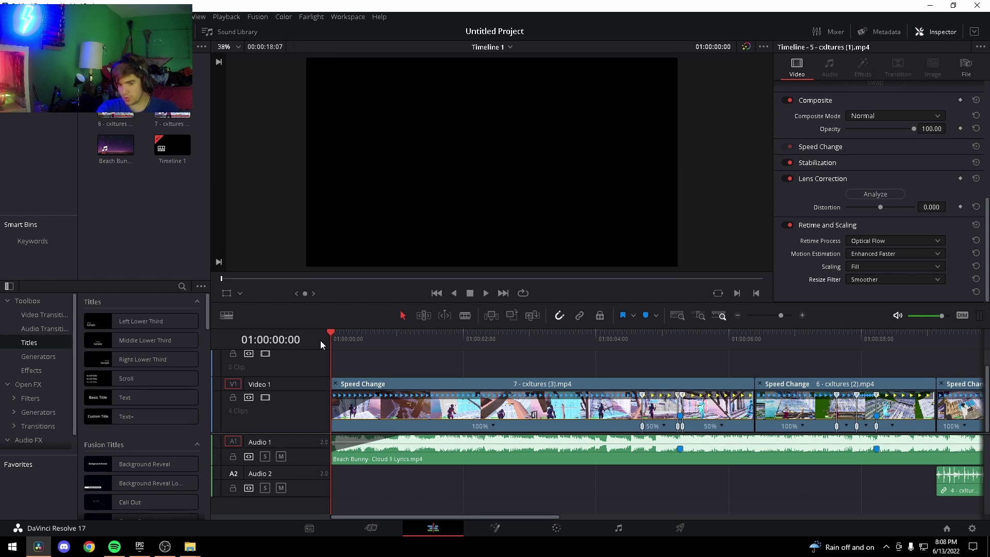
pyautogui.press('space')
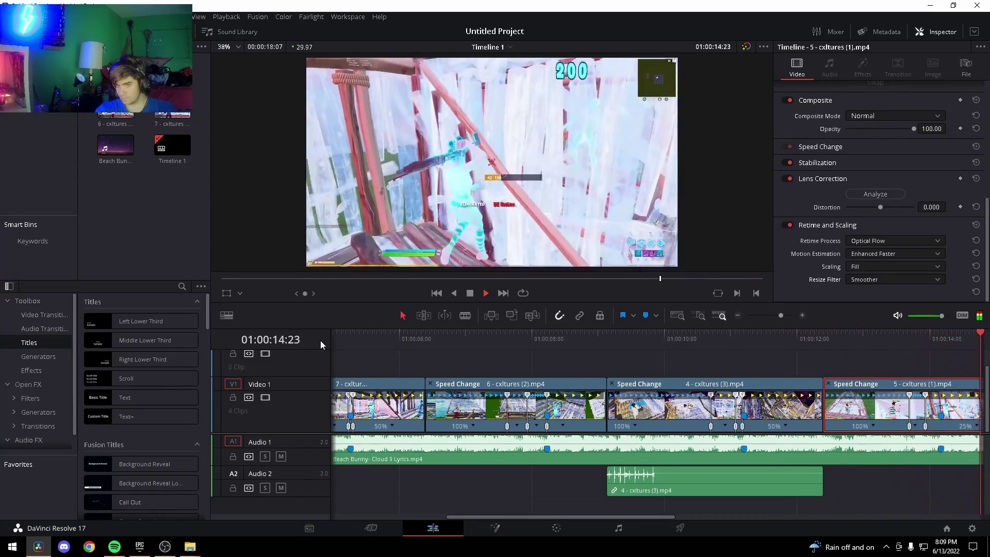
pyautogui.press('space')
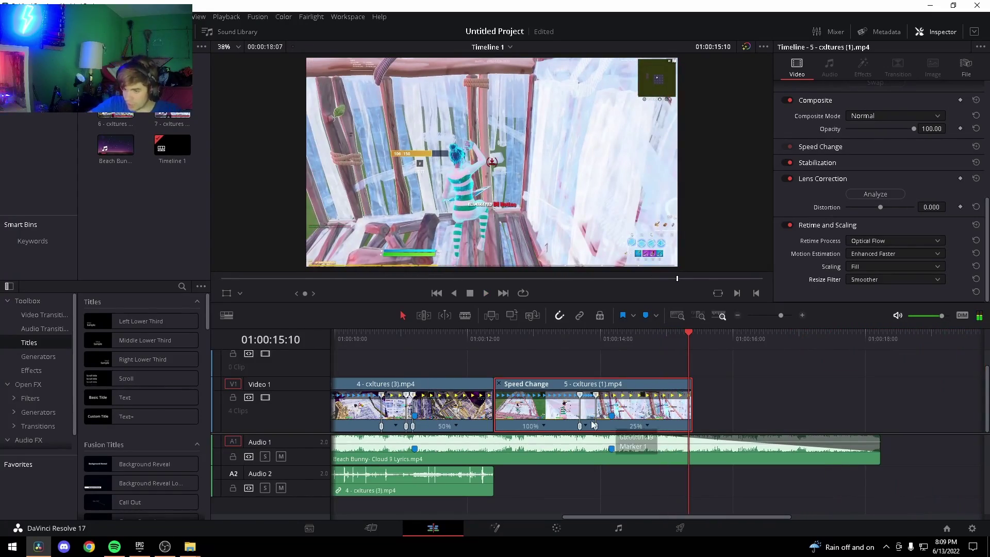
# - Try 50% speed on the first segment of 5 - cxltures (1).mp4, move its speed point earlier to align with the beat marker, and play it back
pyautogui.click(603, 333)
pyautogui.press('Left')
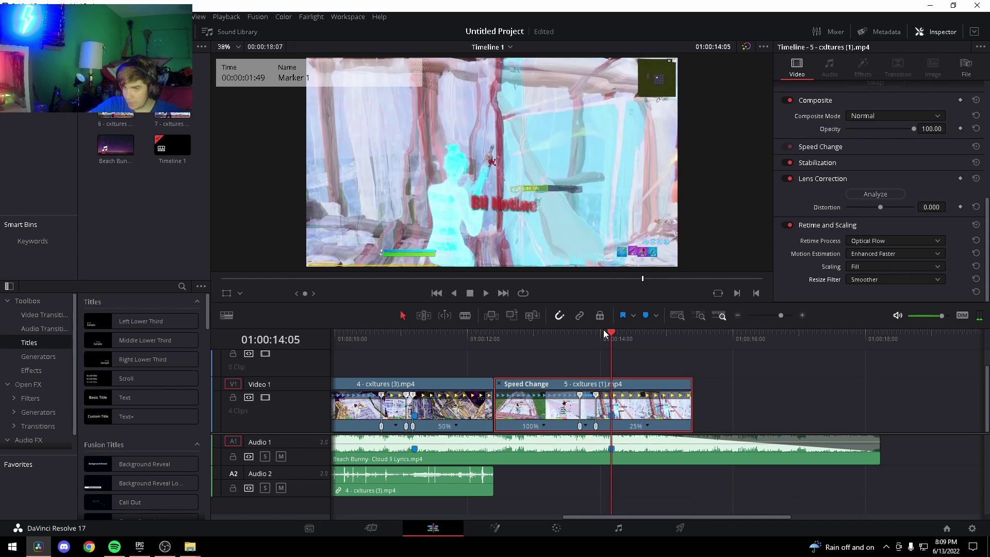
pyautogui.press('Left')
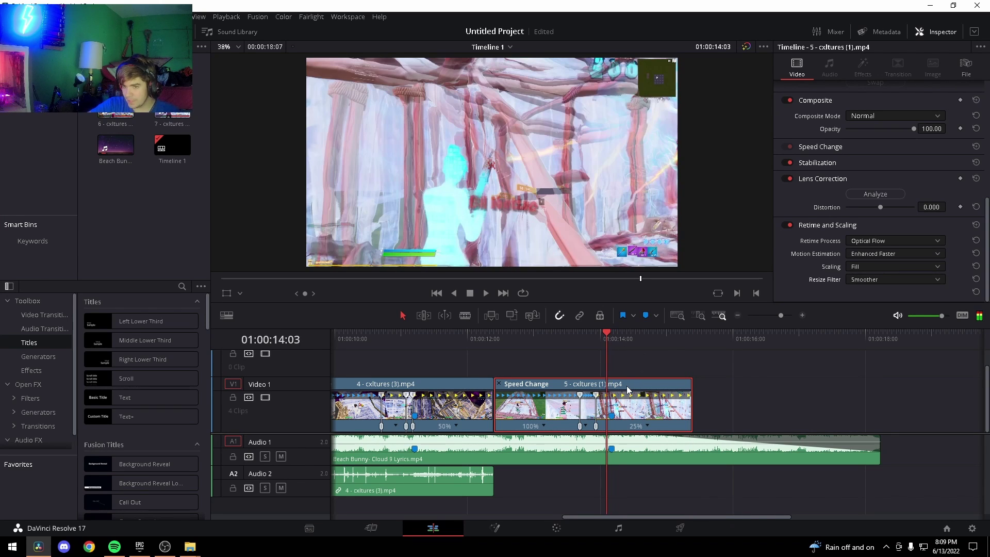
pyautogui.click(544, 426)
pyautogui.moveTo(571, 471)
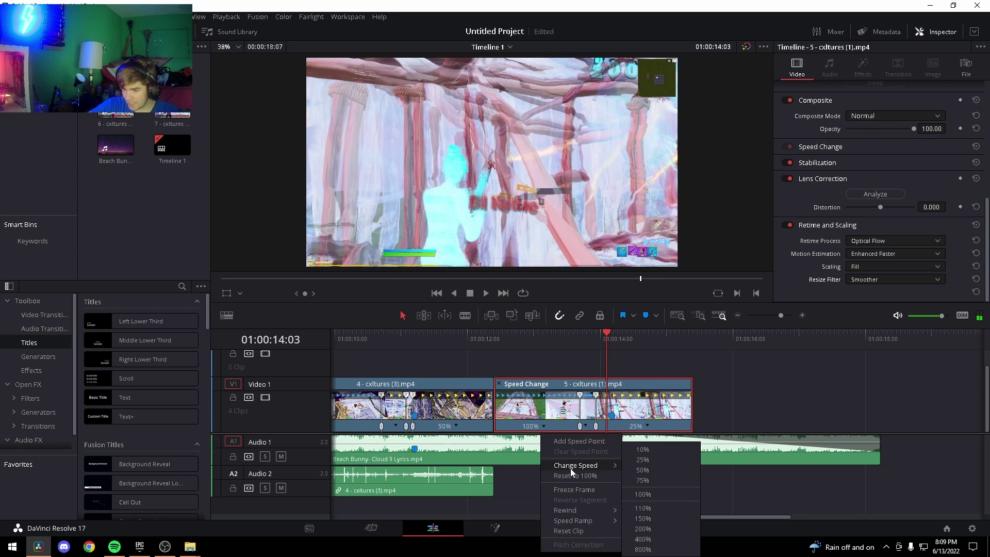
pyautogui.click(656, 468)
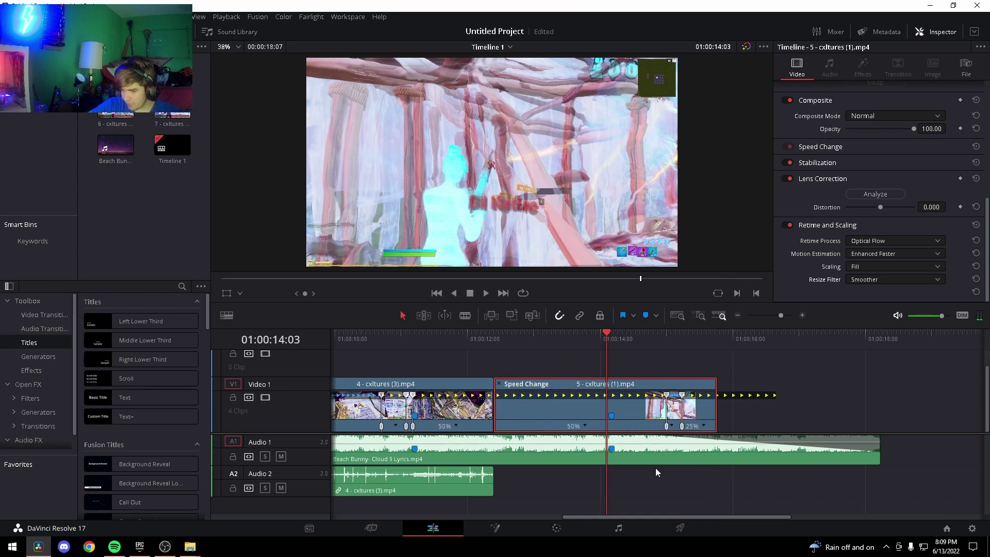
pyautogui.moveTo(666, 426); pyautogui.dragTo(577, 431)
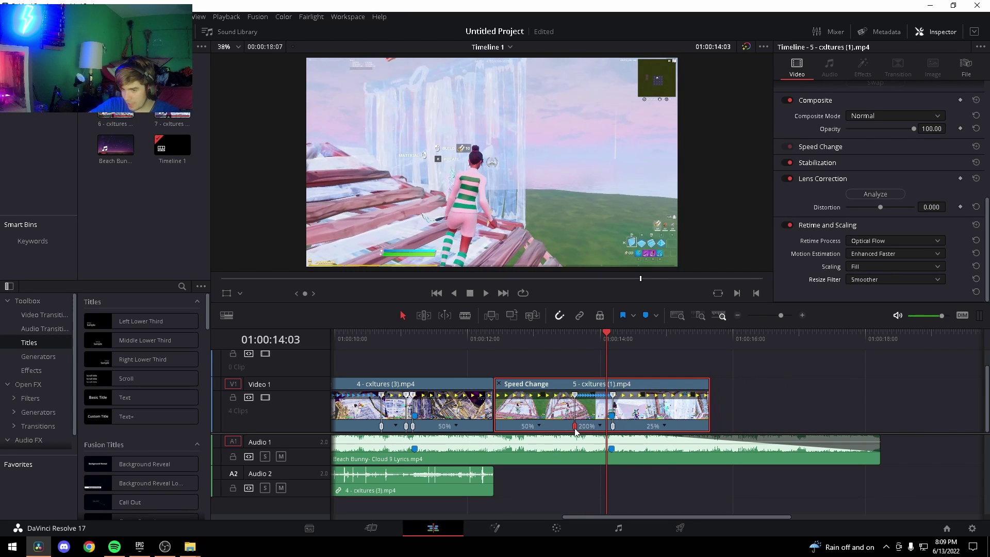
pyautogui.moveTo(608, 356); pyautogui.dragTo(481, 364)
pyautogui.press('space')
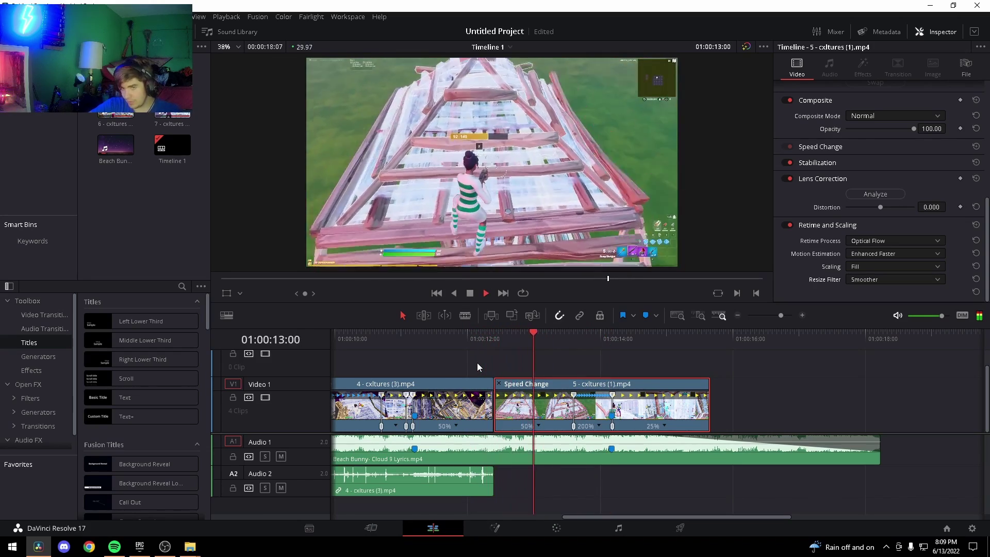
pyautogui.press('space')
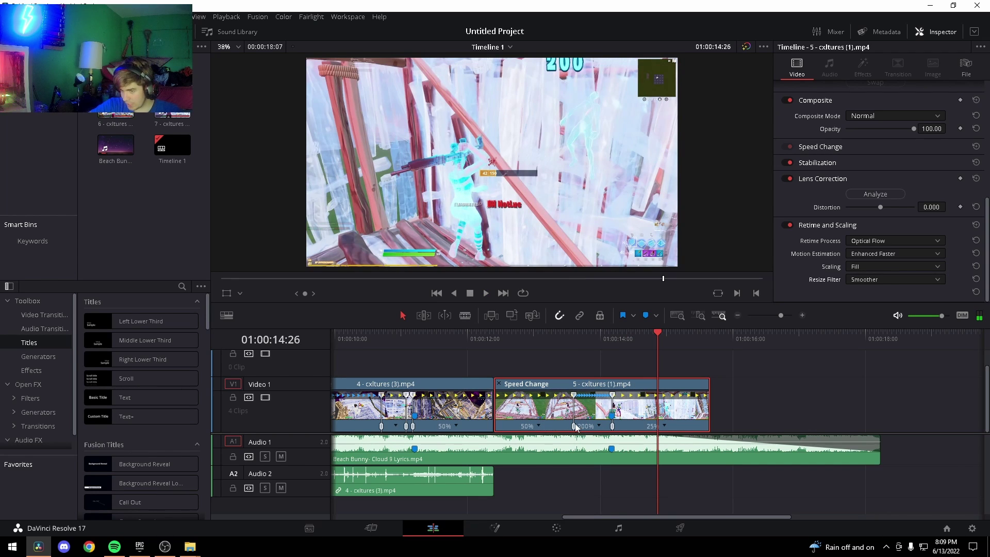
# - Return all three speed segments of 5 - cxltures (1).mp4 to 100%
pyautogui.click(539, 427)
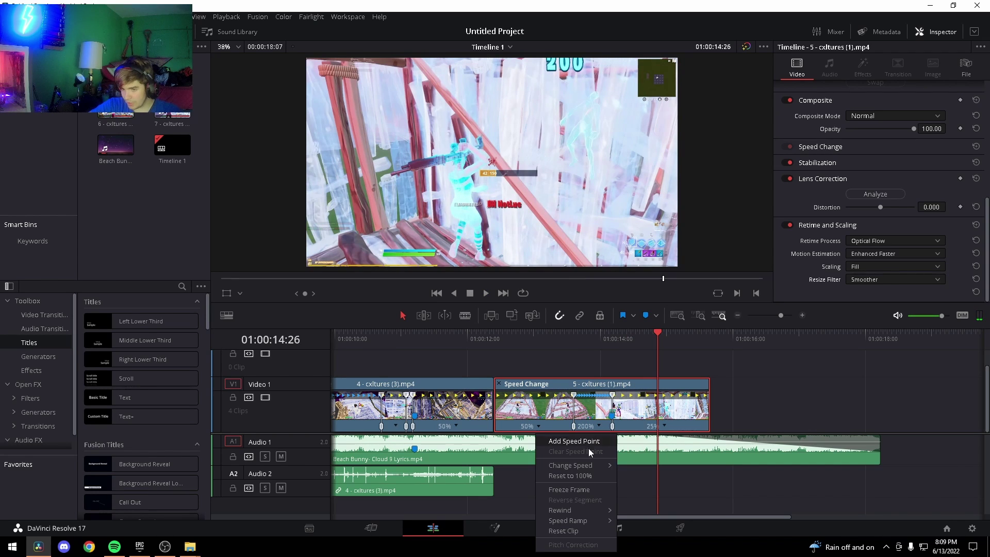
pyautogui.click(575, 479)
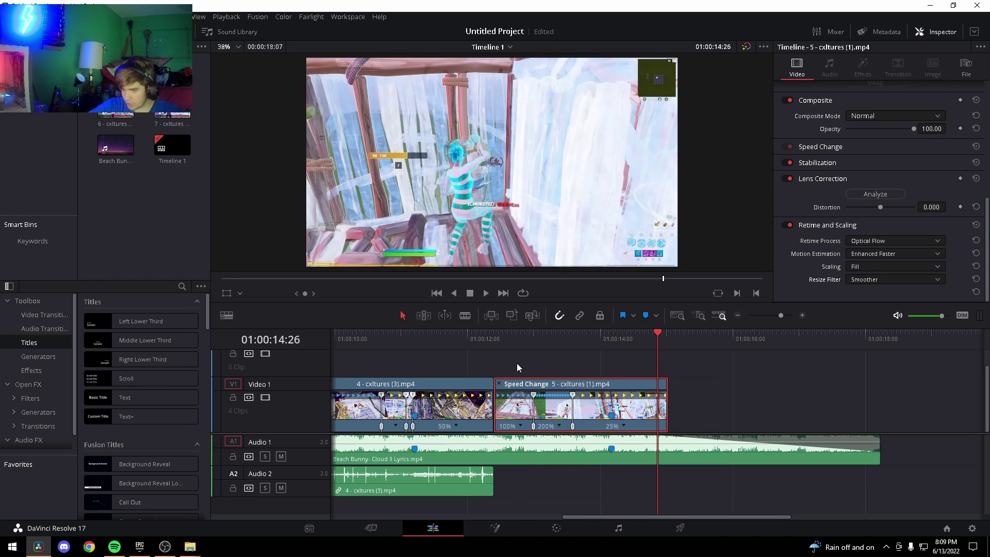
pyautogui.click(560, 426)
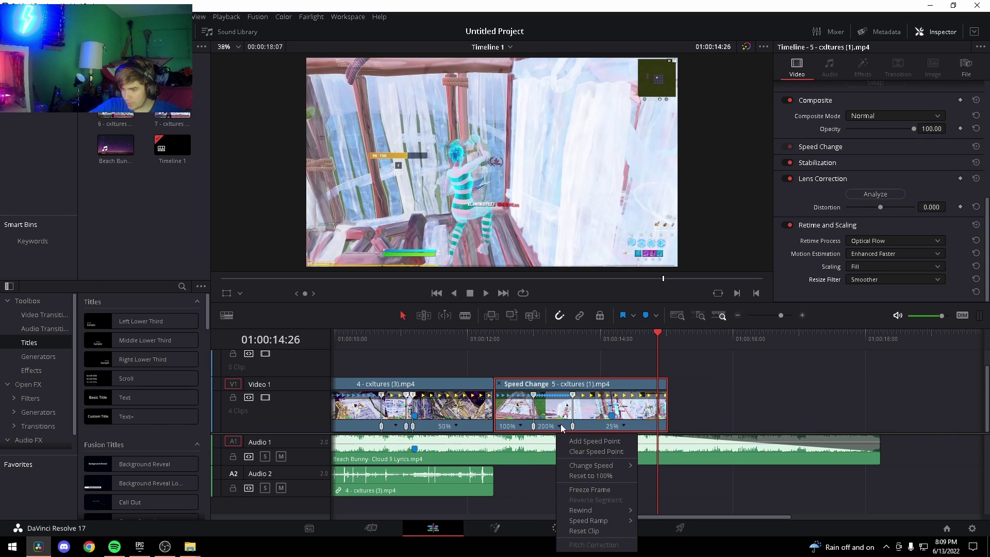
pyautogui.click(591, 476)
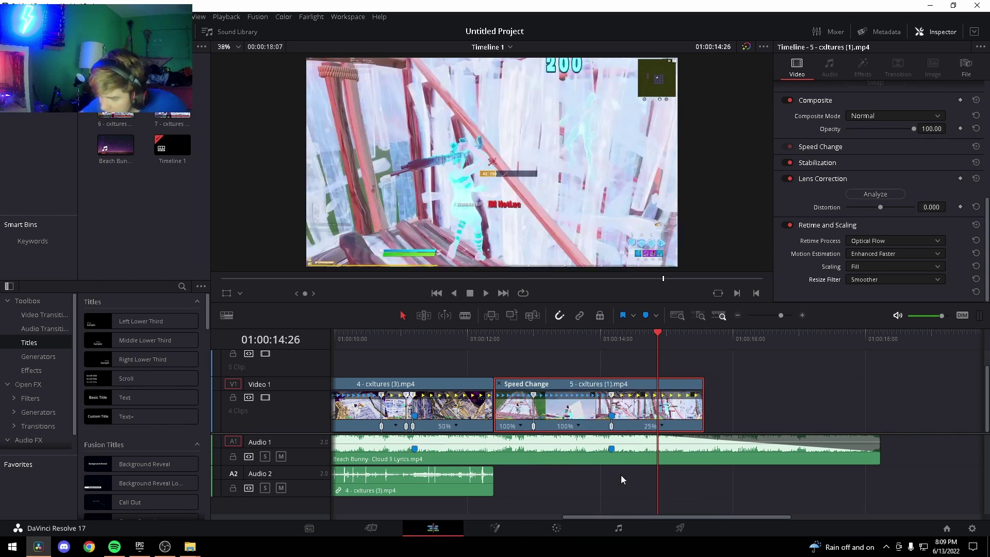
pyautogui.click(662, 430)
pyautogui.moveTo(692, 472)
pyautogui.click(758, 500)
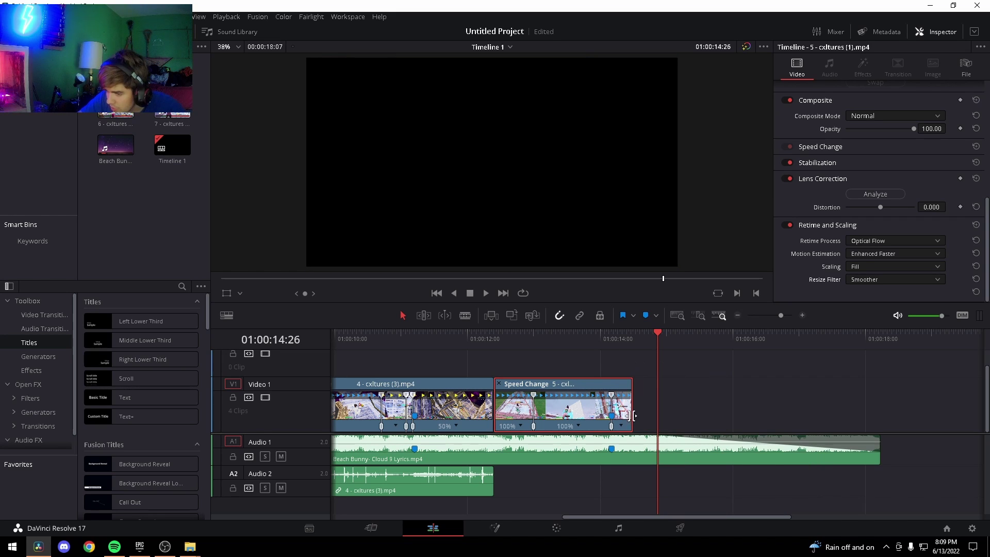
# - Extend the end of 5 - cxltures (1).mp4 and clear the speed point nearest its start
pyautogui.moveTo(632, 410); pyautogui.dragTo(718, 410)
pyautogui.click(651, 336)
pyautogui.hotkey('shift', 'Up')
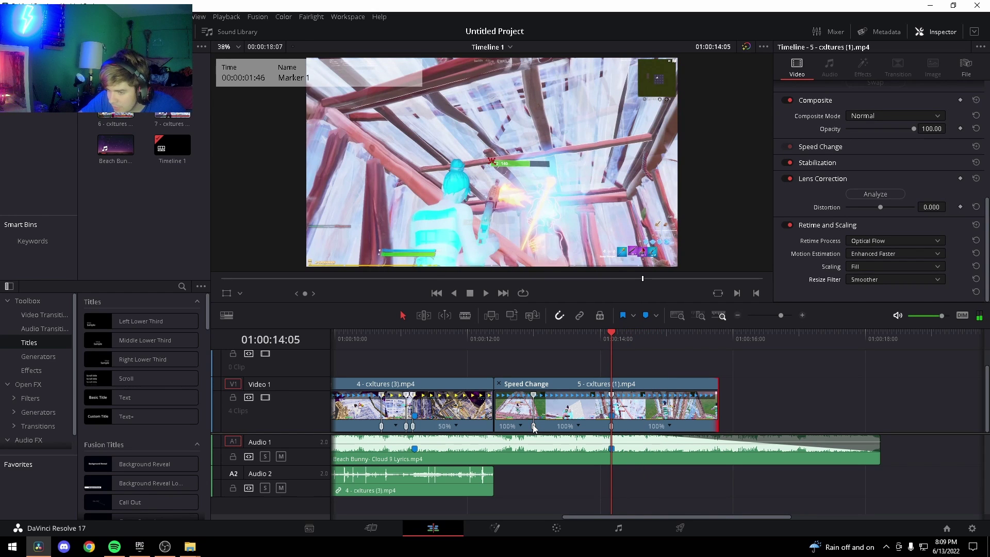
pyautogui.click(584, 431)
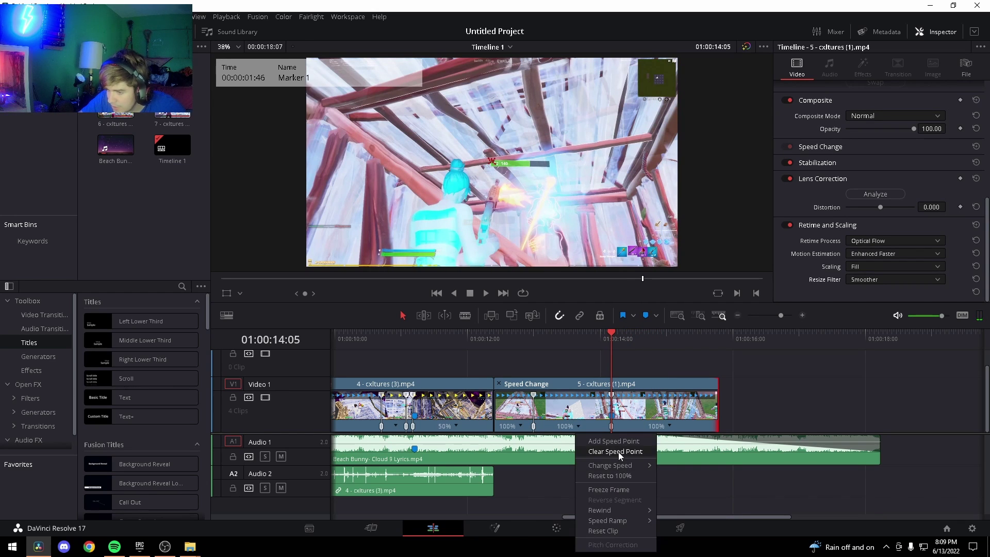
pyautogui.click(618, 451)
# - Add a speed point to 5 - cxltures (1).mp4 14 frames before the beat marker
pyautogui.press('Left')
pyautogui.press('Left')
pyautogui.press('Left')
pyautogui.press('Left')
pyautogui.press('Left')
pyautogui.press('Left')
pyautogui.press('Left')
pyautogui.press('Left')
pyautogui.press('Left')
pyautogui.press('Left')
pyautogui.press('Left')
pyautogui.press('Left')
pyautogui.press('Left')
pyautogui.press('Left')
pyautogui.press('Left')
pyautogui.press('Right')
pyautogui.click(560, 426)
pyautogui.click(588, 440)
# - Add another speed point to 5 - cxltures (1).mp4 seven frames further on, at 01:00:13:28
pyautogui.press('Right')
pyautogui.press('Right')
pyautogui.press('Right')
pyautogui.press('Right')
pyautogui.press('Right')
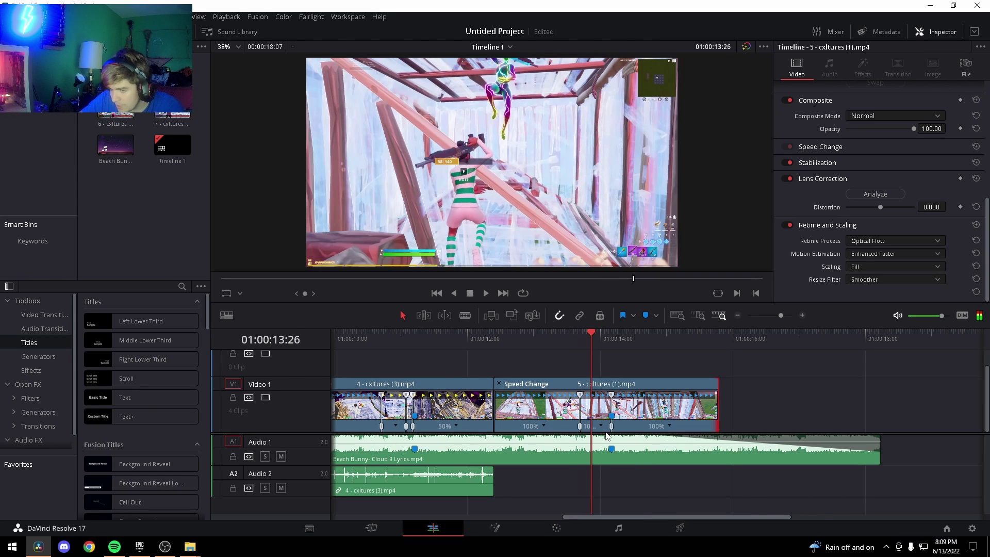
pyautogui.press('Right')
pyautogui.press('Right')
pyautogui.click(602, 428)
pyautogui.click(624, 441)
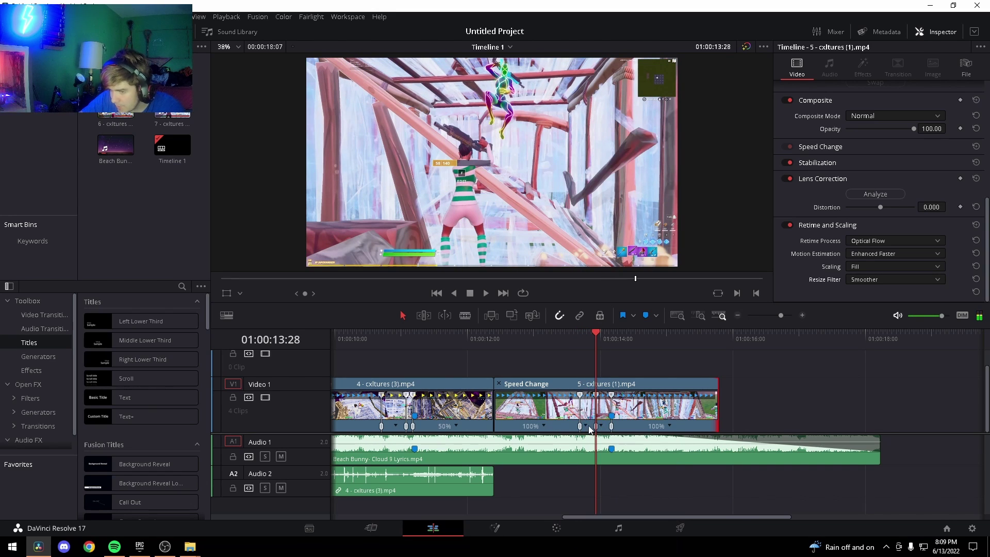
# - Set the two short segments before the hit to 25% and 200% speed, moving their shared speed point earlier so the 200% section ends at the marker
pyautogui.click(590, 428)
pyautogui.moveTo(614, 467)
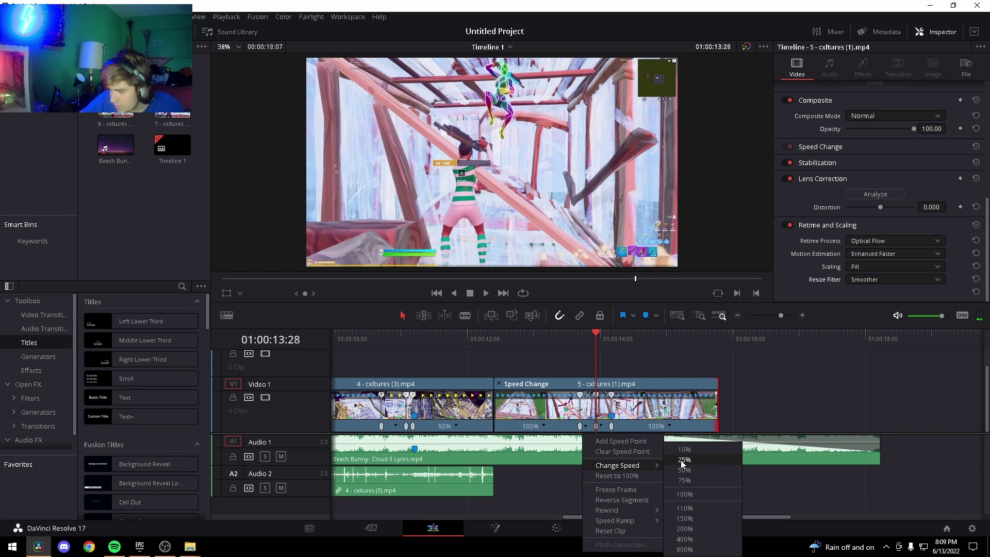
pyautogui.click(683, 461)
pyautogui.click(649, 429)
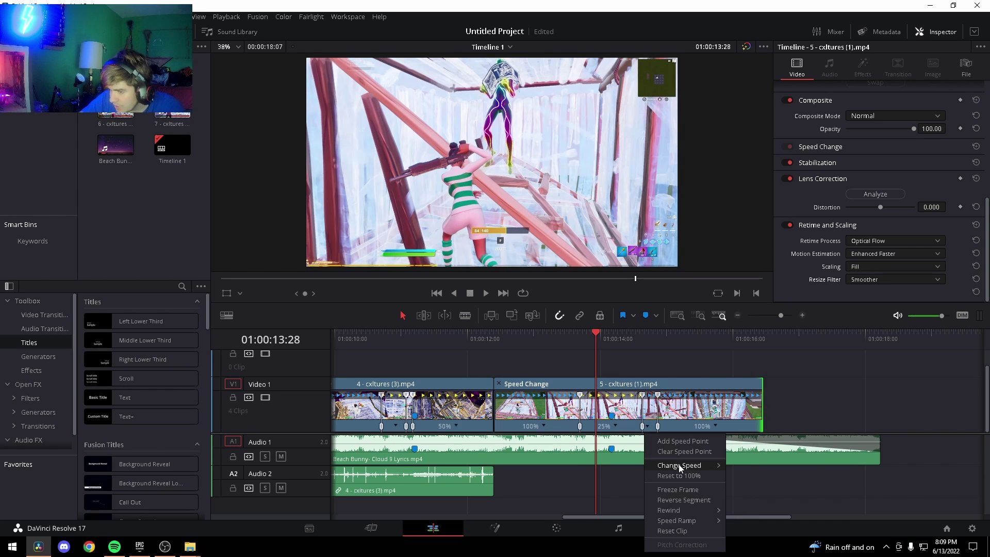
pyautogui.moveTo(684, 466)
pyautogui.click(746, 529)
pyautogui.moveTo(644, 432); pyautogui.dragTo(617, 432)
# - Set the last segment of 5 - cxltures (1).mp4, after the beat marker, to 50% speed
pyautogui.click(671, 431)
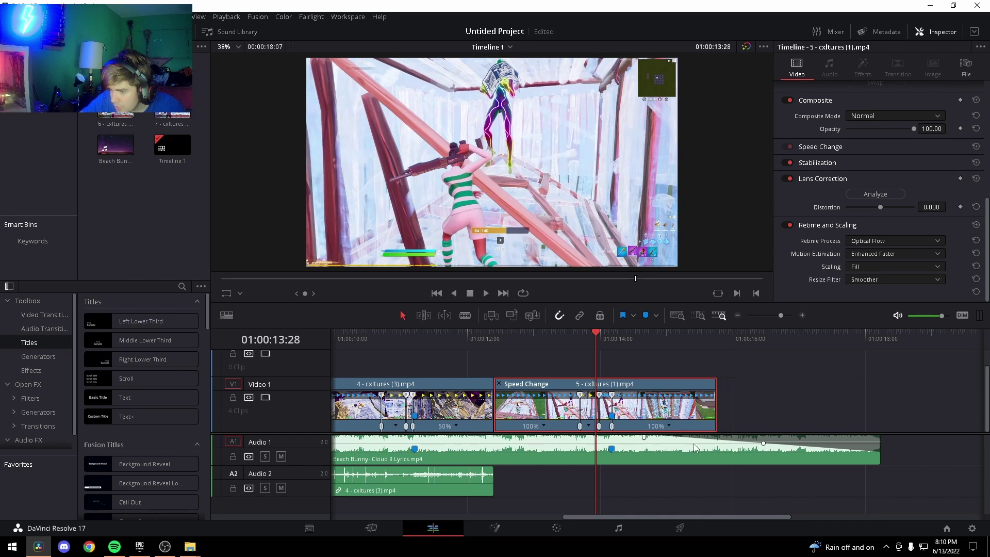
pyautogui.click(670, 426)
pyautogui.moveTo(708, 466)
pyautogui.click(767, 471)
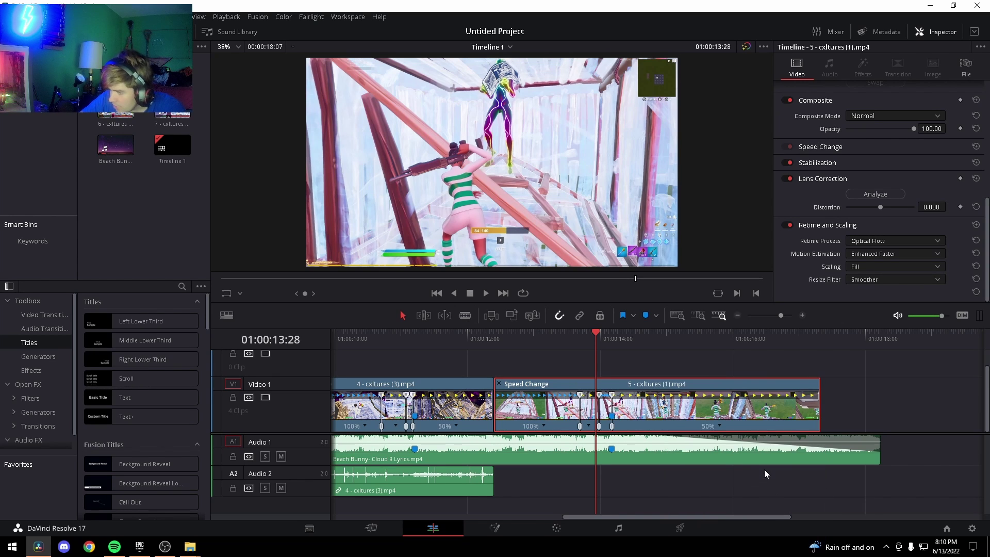
# - Cut 5 - cxltures (1).mp4 at 01:00:15:14, delete the remainder, play back the clip and check the frame at its beat marker
pyautogui.moveTo(599, 339); pyautogui.dragTo(697, 339)
pyautogui.press('super')
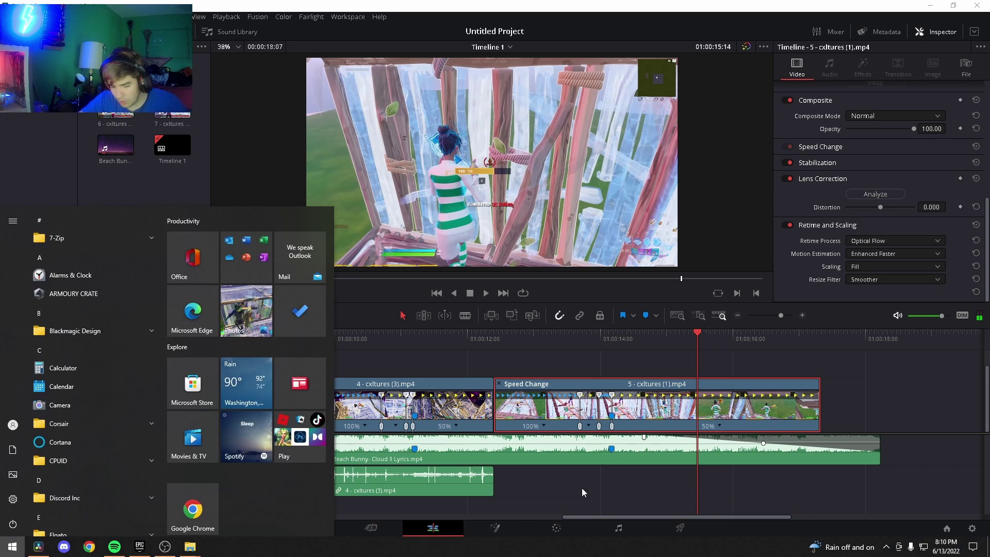
pyautogui.press('super')
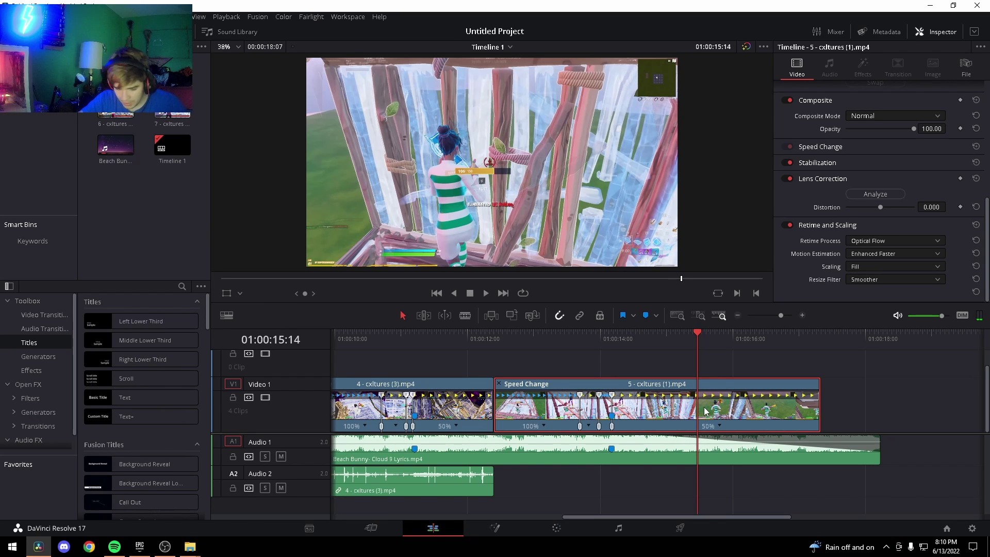
pyautogui.hotkey('ctrl', 'b')
pyautogui.press('Delete')
pyautogui.moveTo(698, 348); pyautogui.dragTo(493, 371)
pyautogui.press('space')
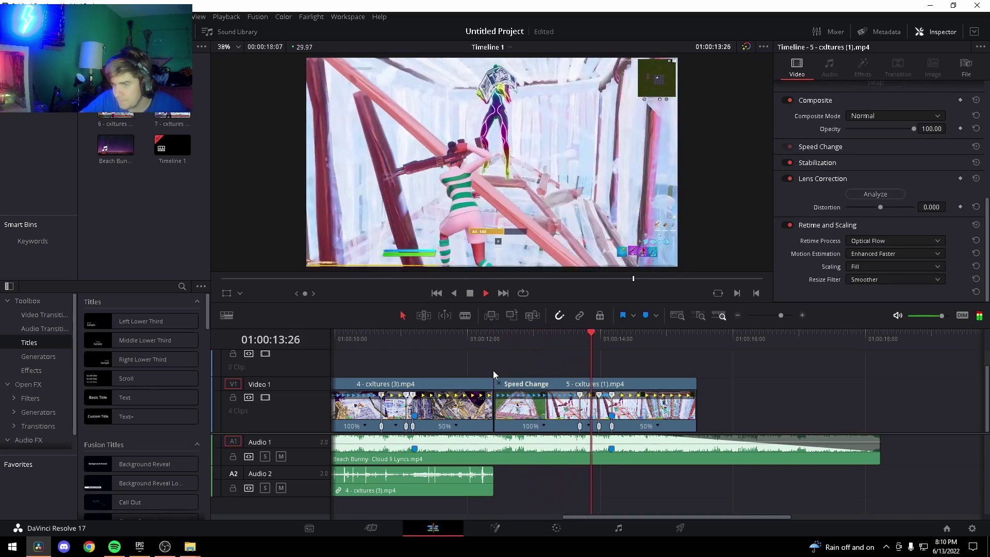
pyautogui.press('space')
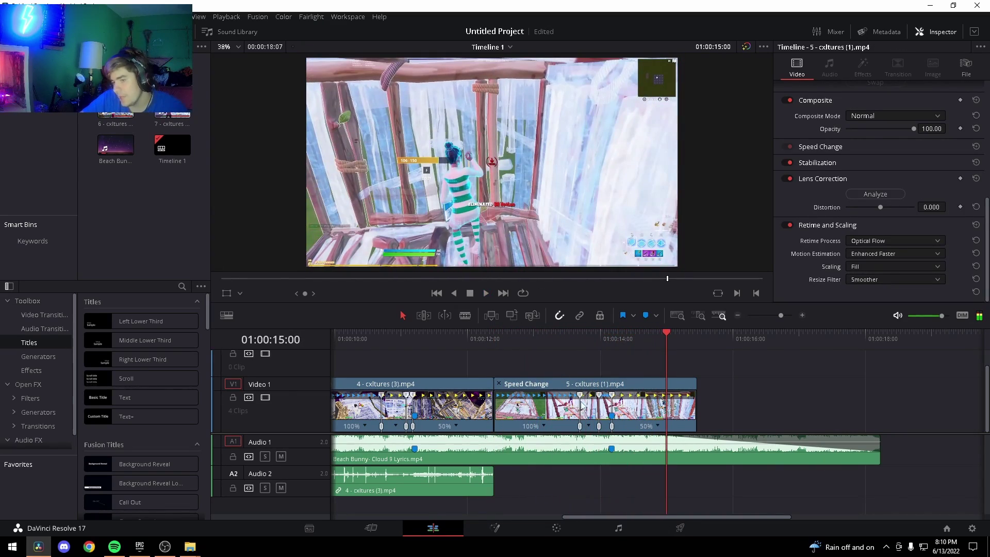
pyautogui.click(613, 333)
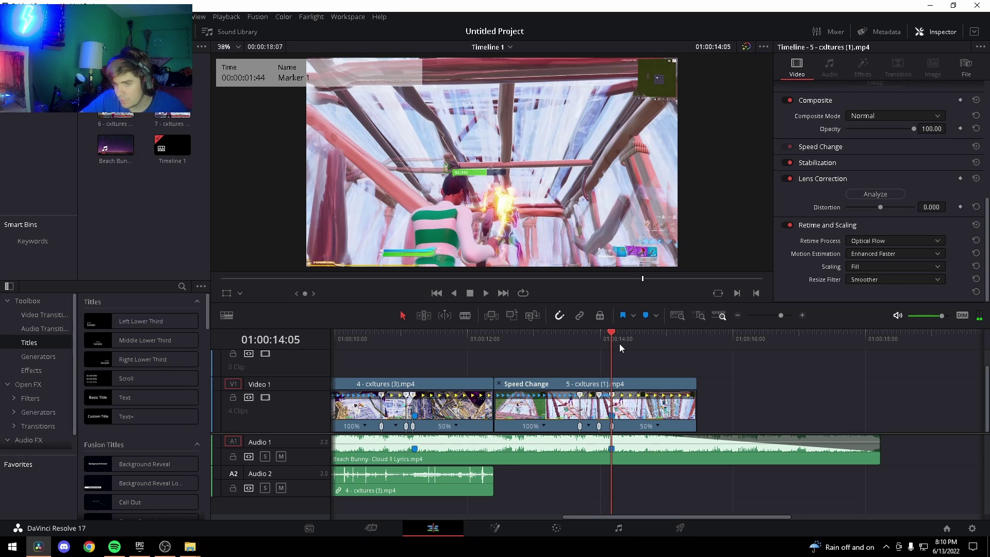
# - Place an Adjustment Clip on Video 2 above 7 - cxltures (3).mp4 and split it at the beat marker at 01:00:05:08
pyautogui.moveTo(644, 518); pyautogui.dragTo(462, 518)
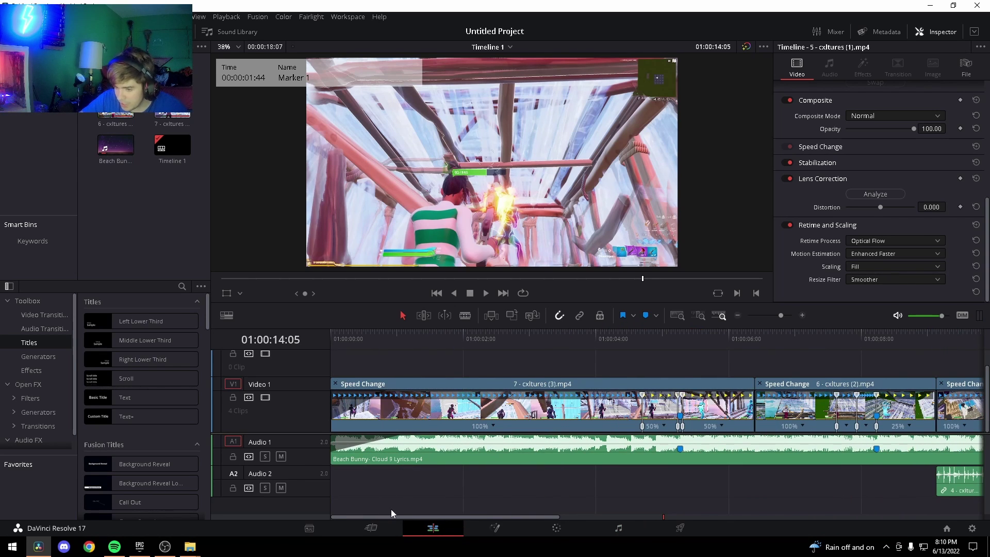
pyautogui.click(36, 371)
pyautogui.moveTo(129, 321); pyautogui.dragTo(552, 372)
pyautogui.moveTo(575, 341); pyautogui.dragTo(680, 371)
pyautogui.click(679, 371)
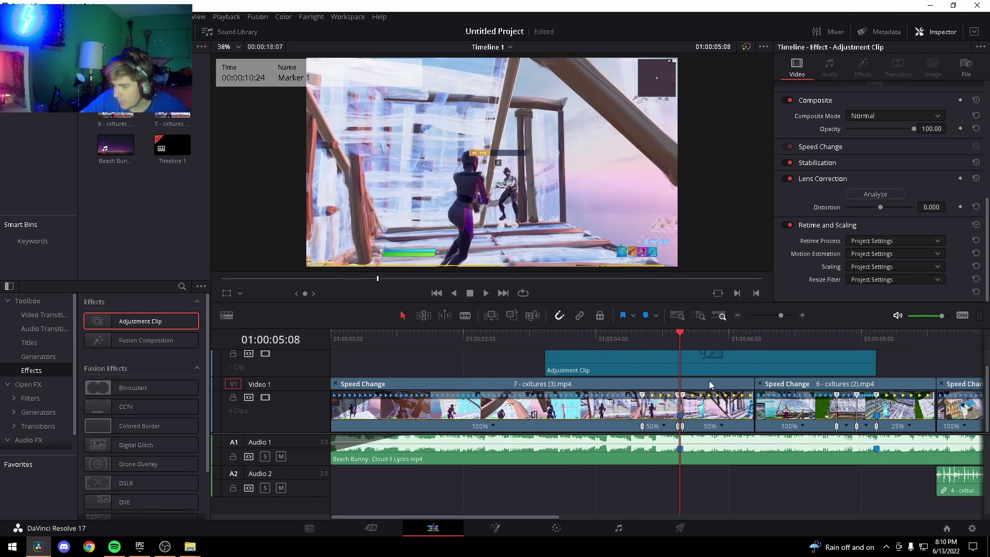
pyautogui.hotkey('ctrl', 'b')
# - Cut the adjustment clip where 7 - cxltures (3).mp4 ends and delete the part beyond it
pyautogui.moveTo(691, 343); pyautogui.dragTo(753, 360)
pyautogui.click(772, 361)
pyautogui.hotkey('ctrl', 'b')
pyautogui.click(772, 357)
pyautogui.press('Delete')
# - Open the adjustment clip section before the first beat marker in Fusion
pyautogui.click(730, 345)
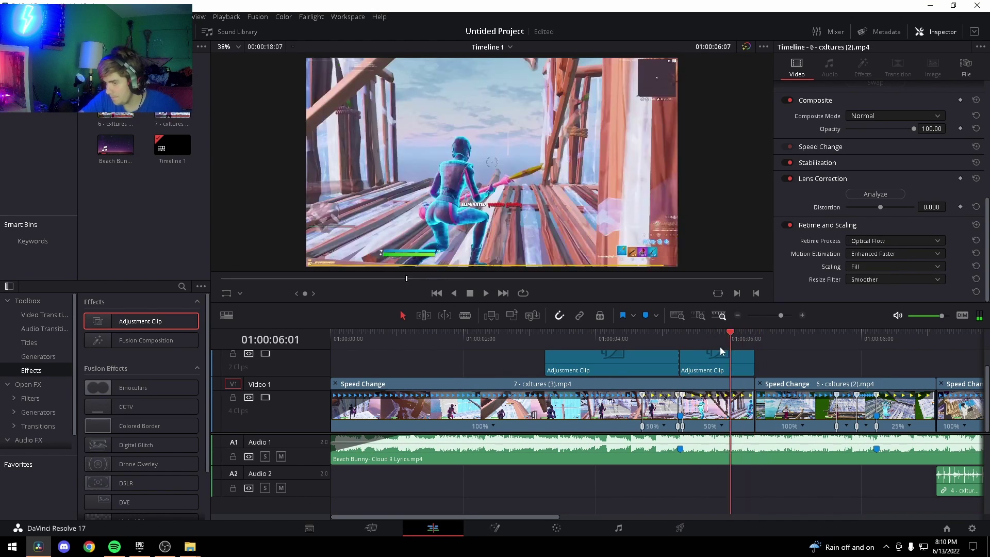
pyautogui.click(624, 360)
pyautogui.scroll(1, 586, 466)
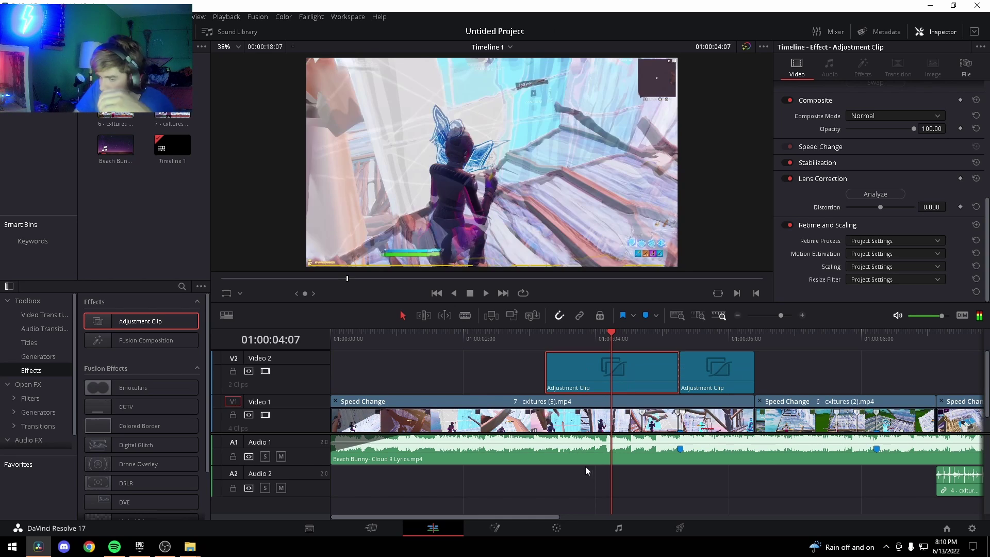
pyautogui.click(496, 528)
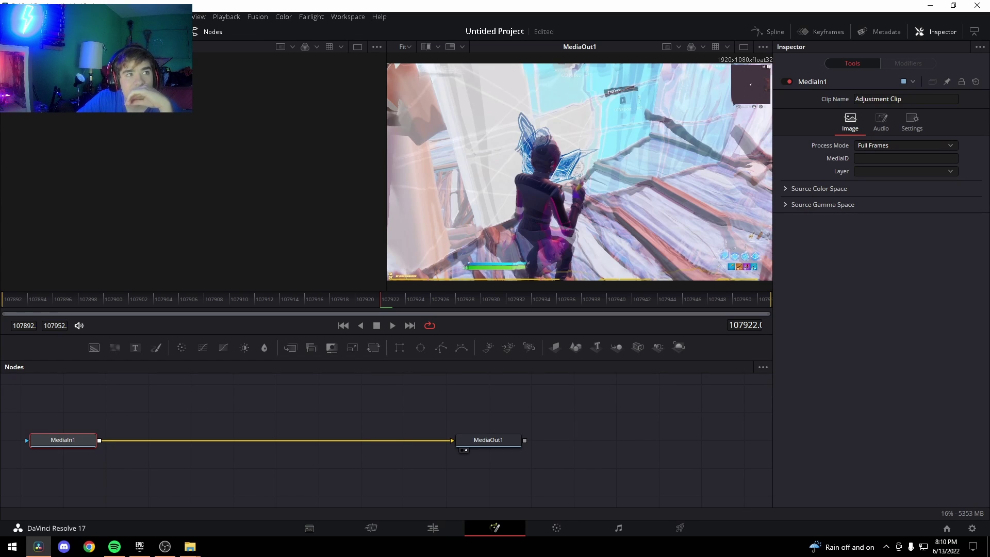
# - Load the Purple Aura Buildup (Dark).setting preset from the TUTORIAL AT 180 SUBS folder into the Fusion node graph
pyautogui.moveTo(265, 348); pyautogui.dragTo(260, 481)
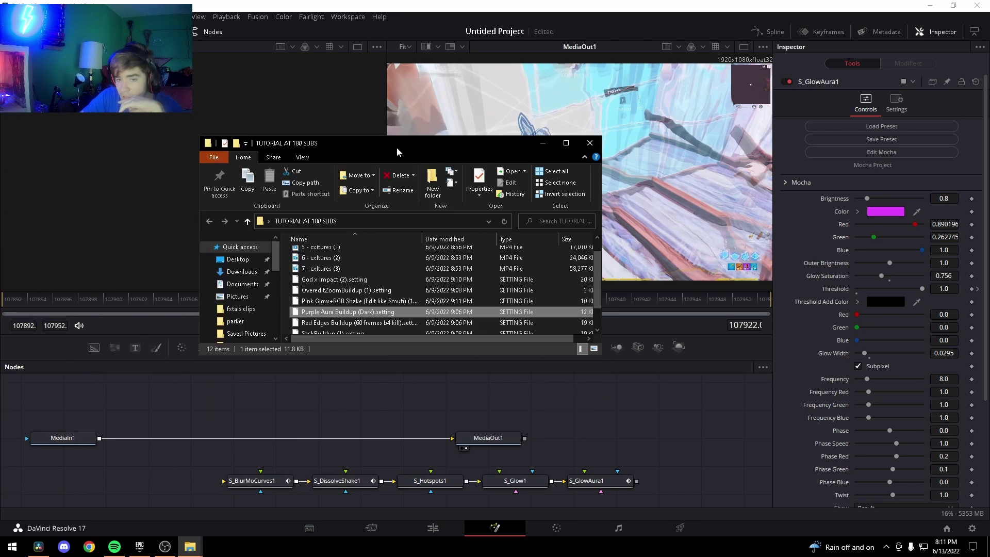
pyautogui.scroll(-2, 358, 281)
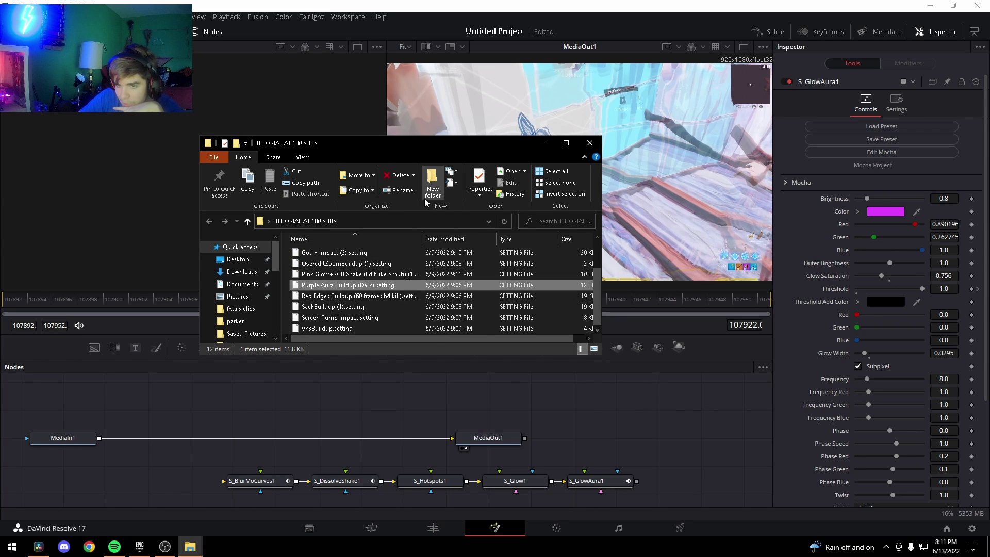
pyautogui.moveTo(405, 148)
pyautogui.mouseDown()
pyautogui.moveTo(363, 149)
pyautogui.moveTo(405, 148)
pyautogui.mouseUp()
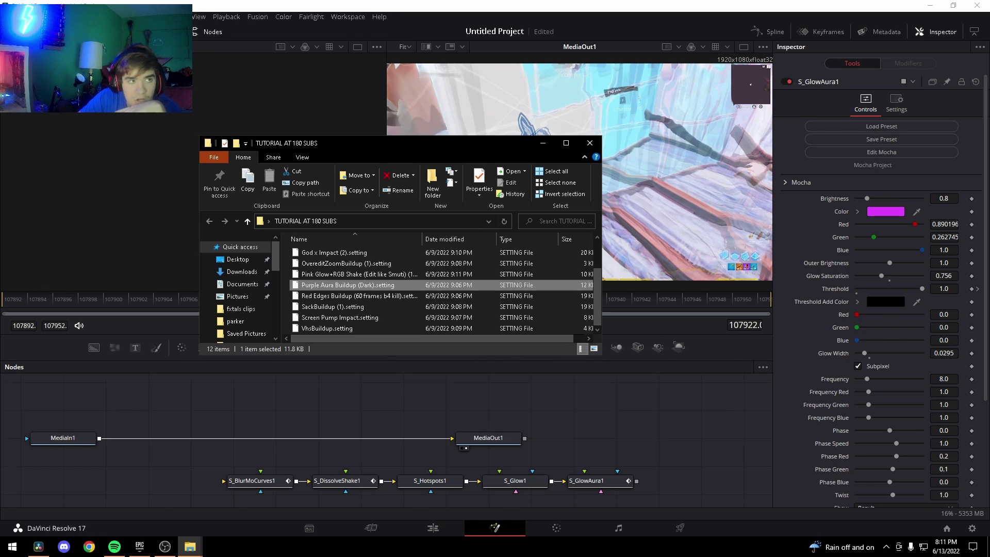
pyautogui.hotkey('alt', 'Tab')
# - Connect MediaIn1 to S_BlurMoCurves1 and S_GlowAura1 to MediaOut1 so the preset chain replaces the direct link
pyautogui.moveTo(435, 486)
pyautogui.mouseDown()
pyautogui.moveTo(295, 478)
pyautogui.moveTo(445, 485)
pyautogui.mouseUp()
pyautogui.moveTo(99, 438); pyautogui.dragTo(223, 481)
pyautogui.moveTo(508, 438); pyautogui.dragTo(725, 428)
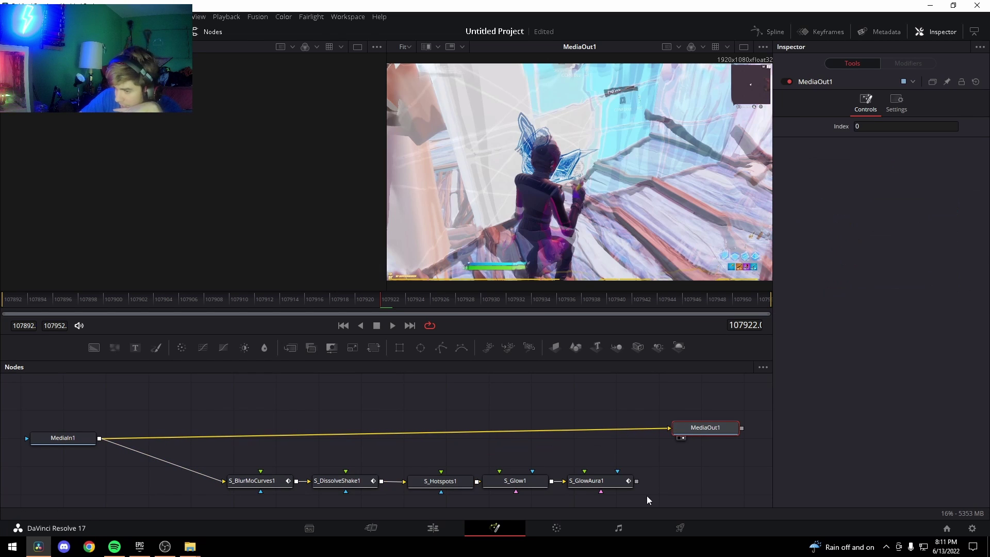
pyautogui.moveTo(637, 481); pyautogui.dragTo(671, 428)
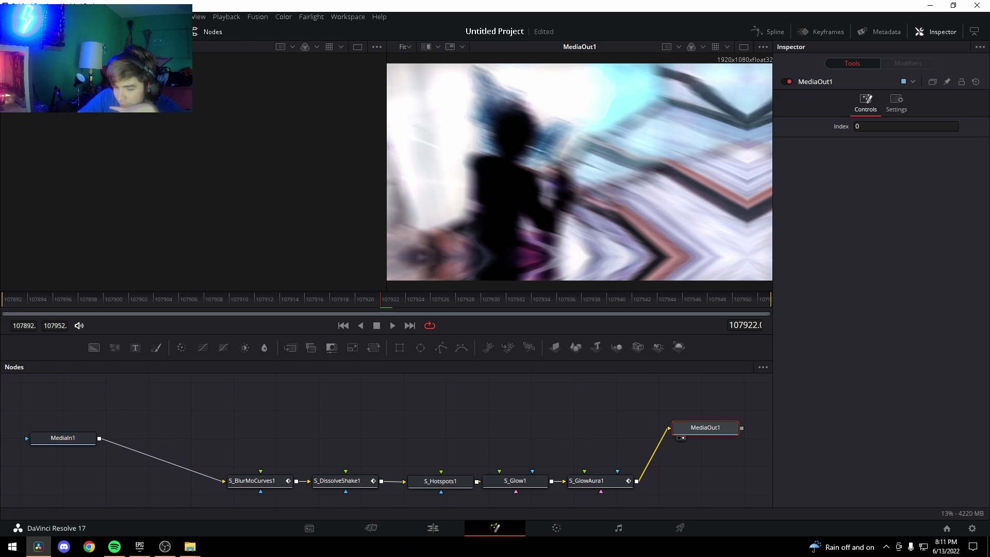
# - Set S_DissolveShake1 to Dissolve Amount 0.039, Dissolve Speed 2.7, Amplitude 0.87 and Frequency 4.82, and set S_Hotspots1 Blur Input to 0.0031
pyautogui.click(338, 485)
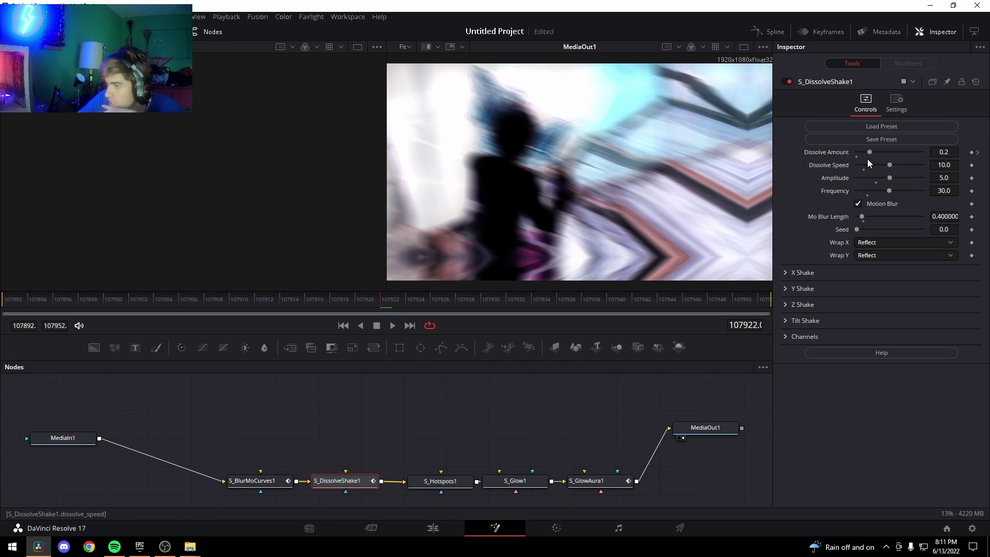
pyautogui.moveTo(867, 154); pyautogui.dragTo(862, 194)
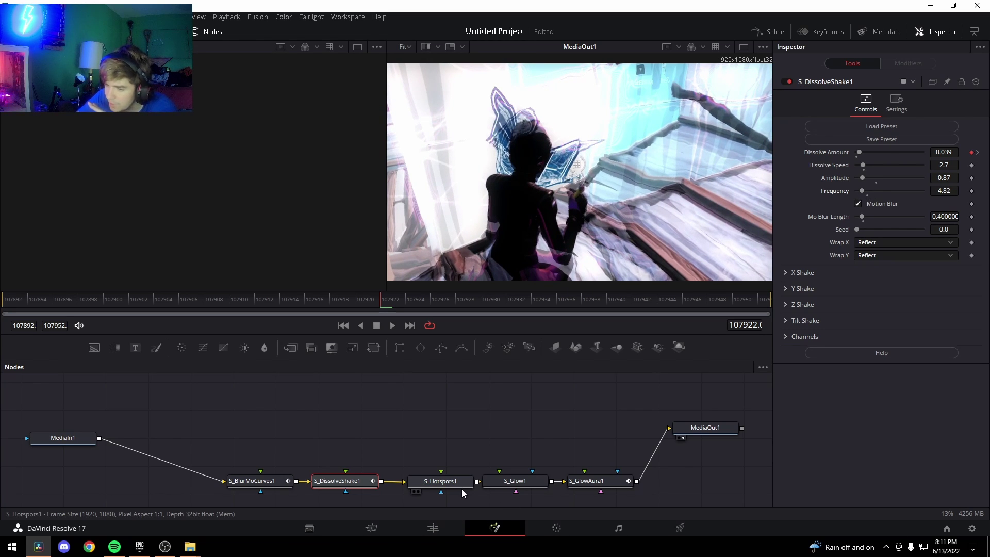
pyautogui.click(436, 483)
pyautogui.moveTo(861, 200); pyautogui.dragTo(862, 200)
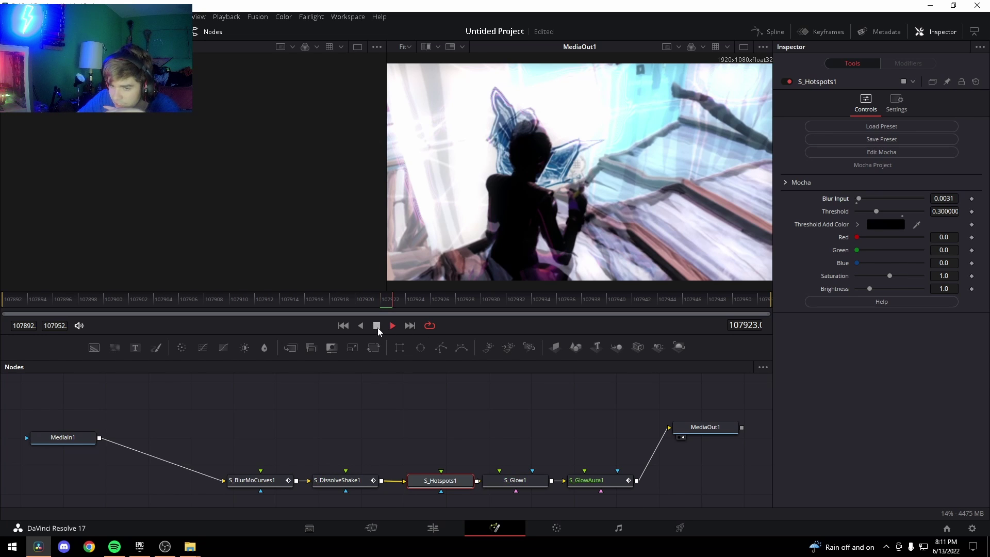
pyautogui.press('space')
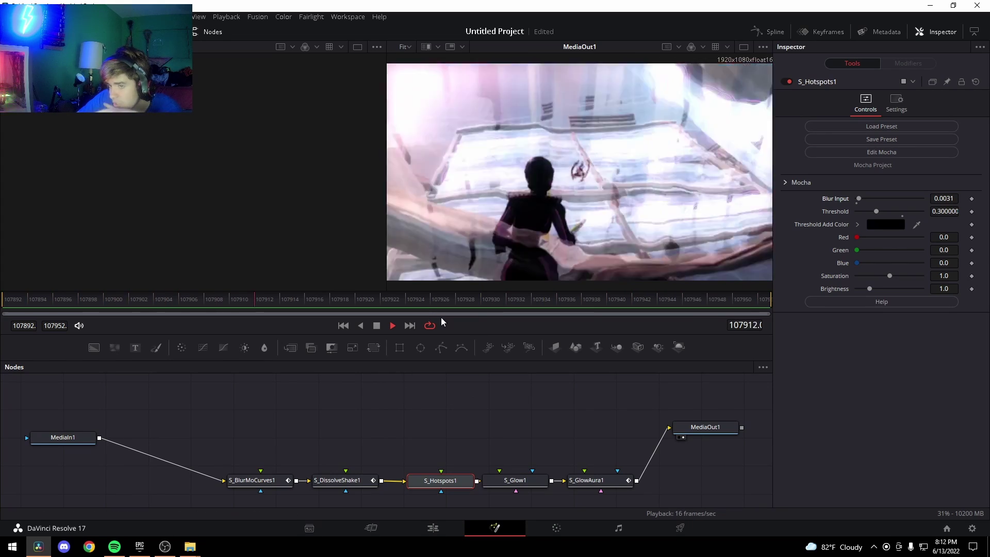
# - Open the adjustment clip section after the first beat marker, above the end of 7 - cxltures (3).mp4, in Fusion
pyautogui.click(432, 528)
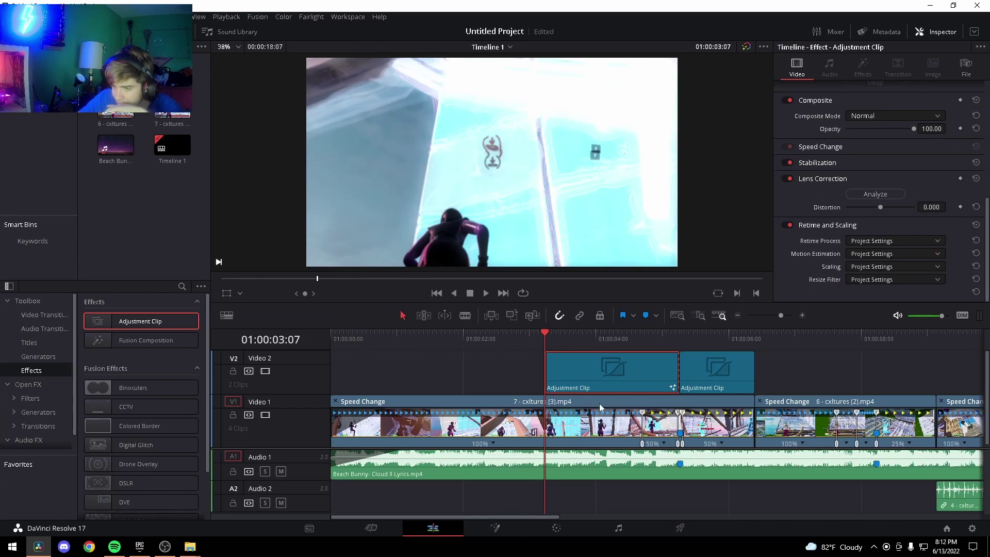
pyautogui.moveTo(545, 339); pyautogui.dragTo(699, 379)
pyautogui.click(723, 373)
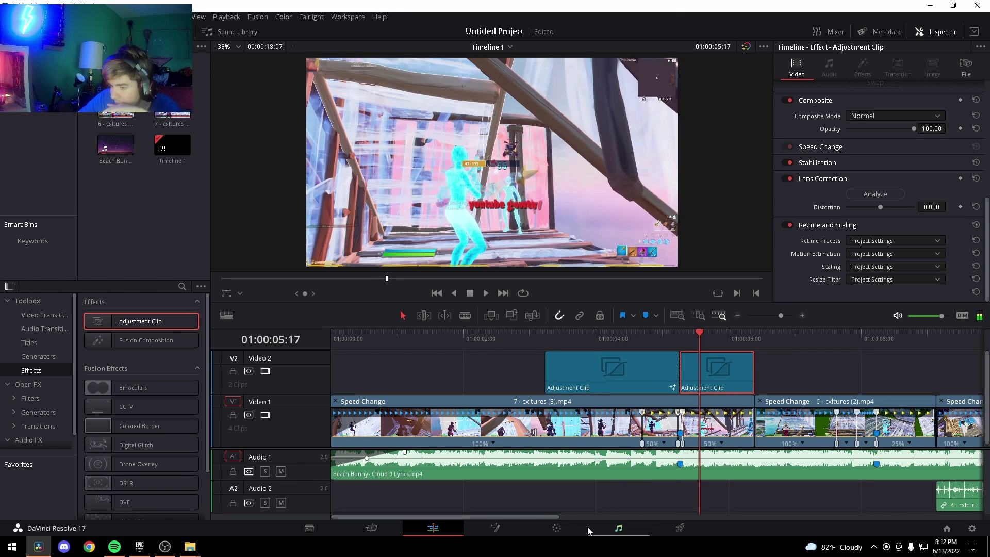
pyautogui.click(495, 528)
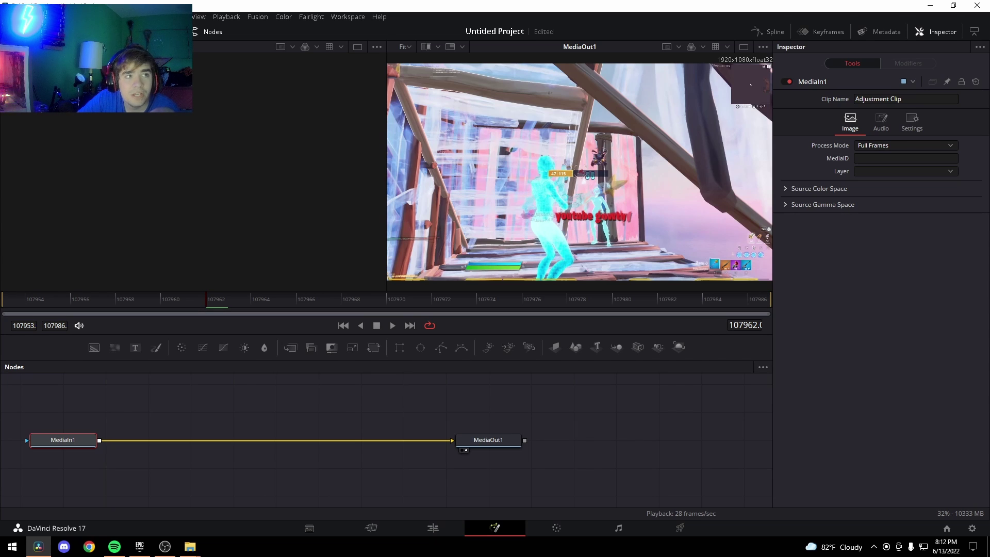
# - Load the Pink Glow+RGB Shake (Edit like Smuti) setting preset into this clip's node graph
pyautogui.moveTo(7, 104); pyautogui.dragTo(282, 444)
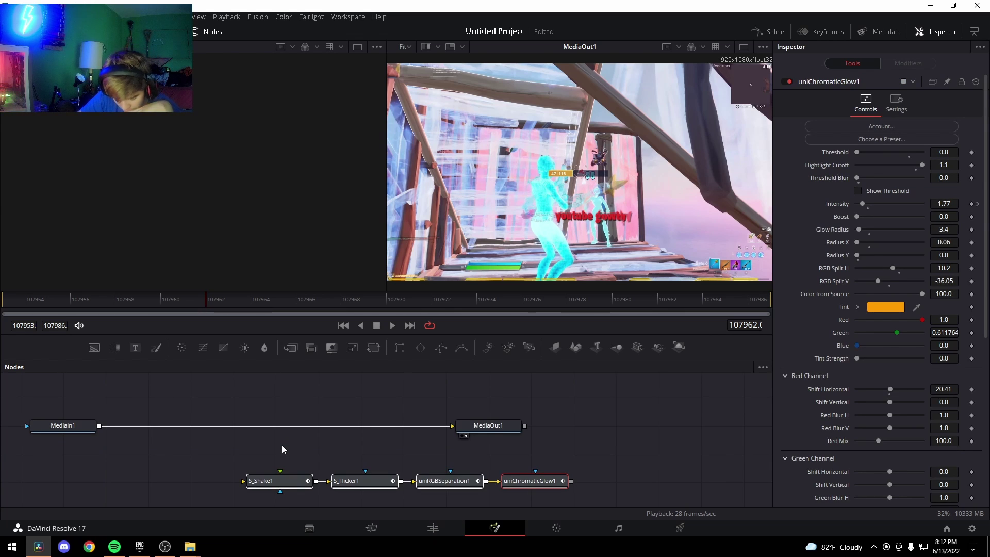
pyautogui.hotkey('alt', 'Tab')
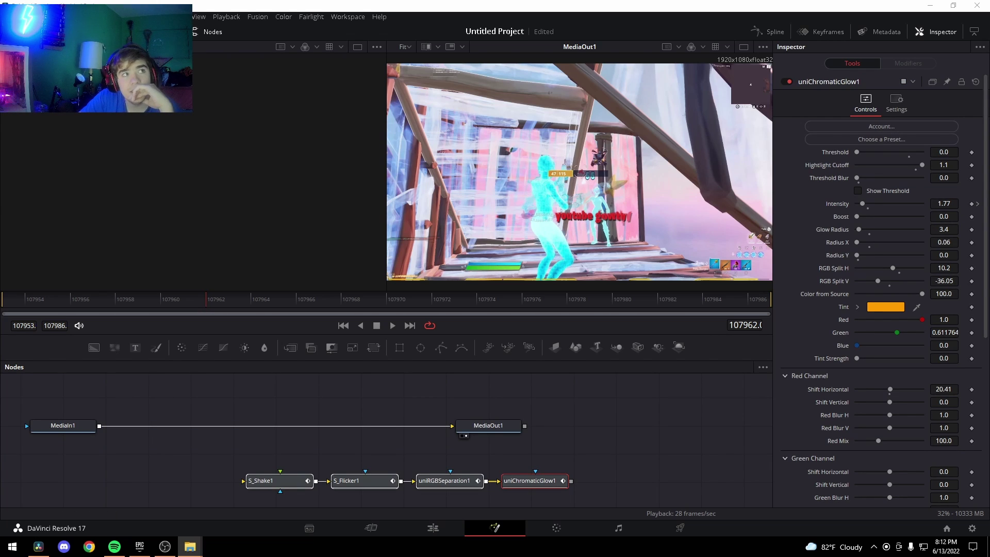
pyautogui.hotkey('alt', 'Tab')
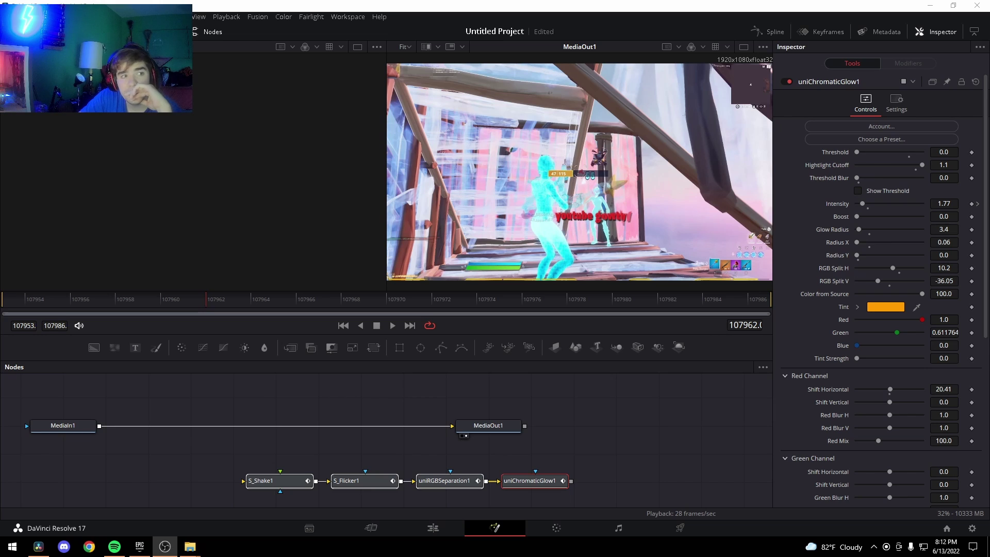
pyautogui.hotkey('alt', 'Tab')
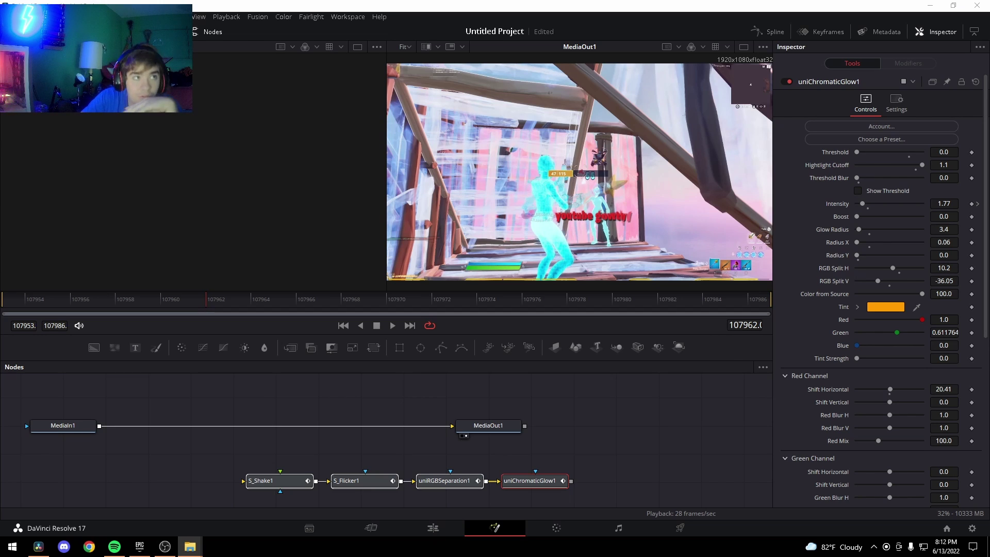
pyautogui.moveTo(354, 235); pyautogui.dragTo(362, 240)
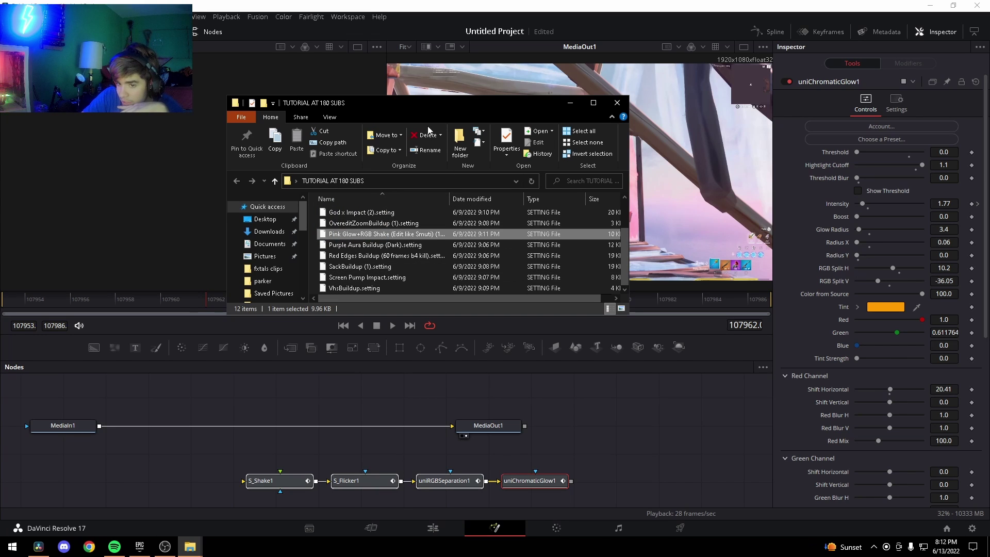
pyautogui.hotkey('alt', 'Tab')
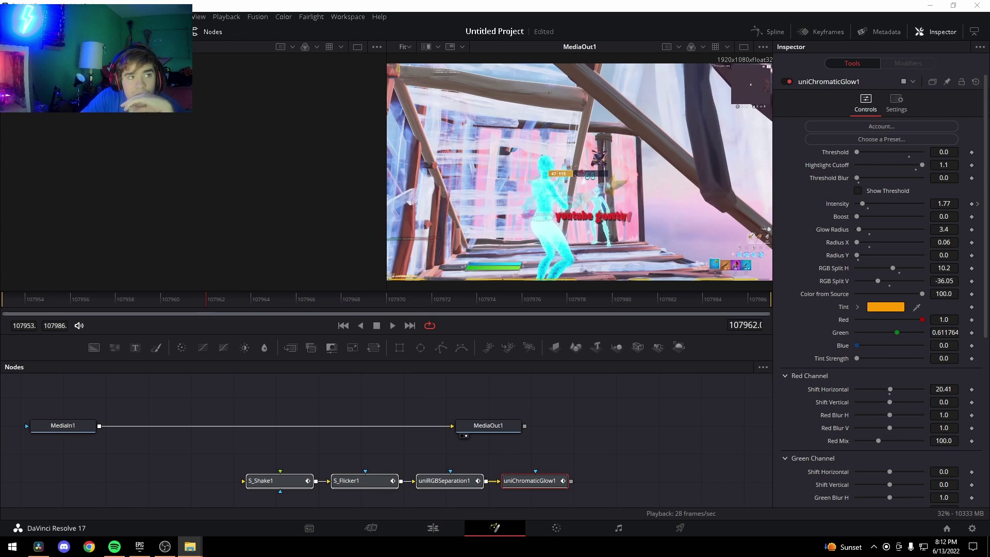
# - Connect MediaIn1 to S_Shake1 and uniChromaticGlow1 to MediaOut1, routing the image through the pink glow chain
pyautogui.moveTo(376, 484); pyautogui.dragTo(291, 476)
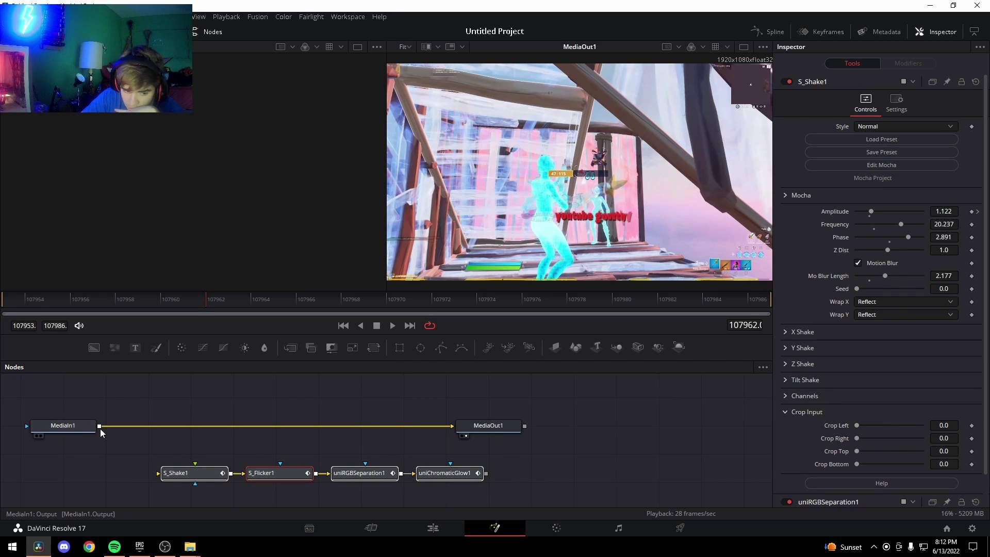
pyautogui.moveTo(100, 433); pyautogui.dragTo(159, 473)
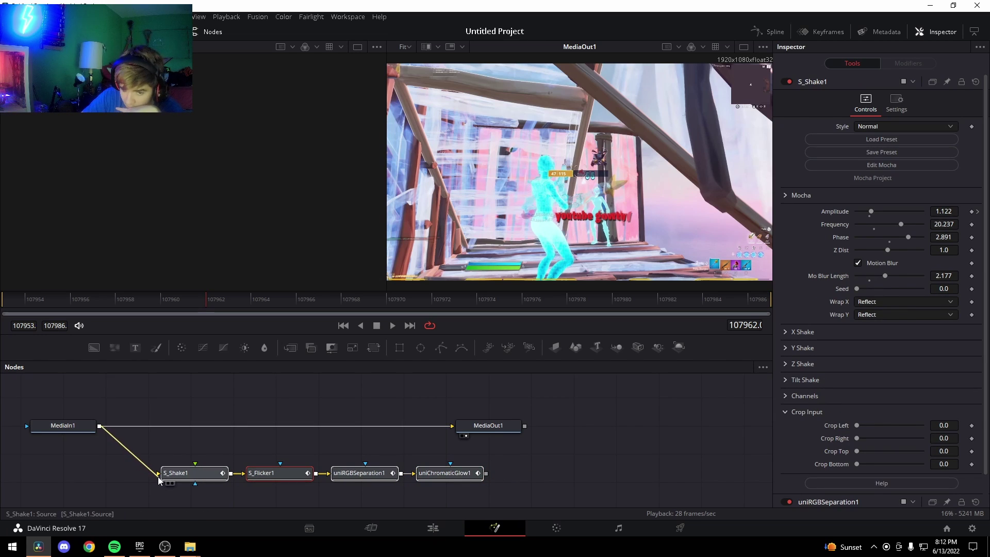
pyautogui.moveTo(467, 427); pyautogui.dragTo(537, 425)
pyautogui.moveTo(486, 473); pyautogui.dragTo(522, 429)
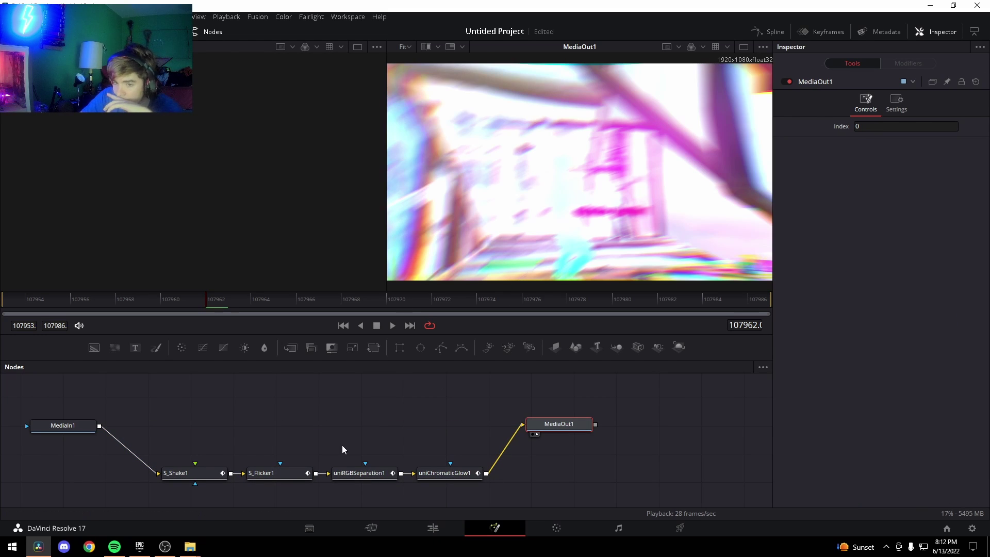
# - Reduce the shake in S_Shake1 by setting Amplitude to 0.236 and Frequency to 1.75
pyautogui.click(192, 473)
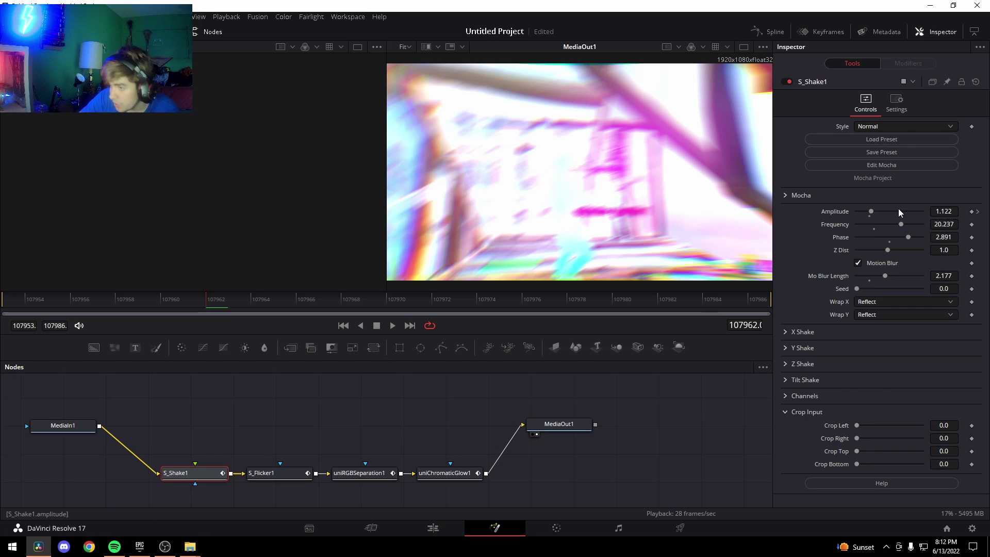
pyautogui.moveTo(876, 214); pyautogui.dragTo(864, 215)
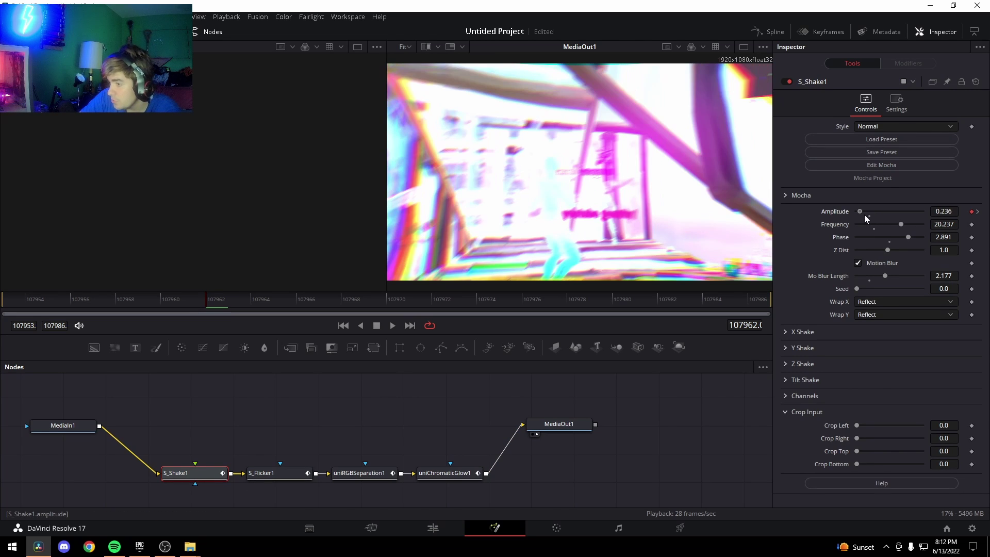
pyautogui.click(908, 225)
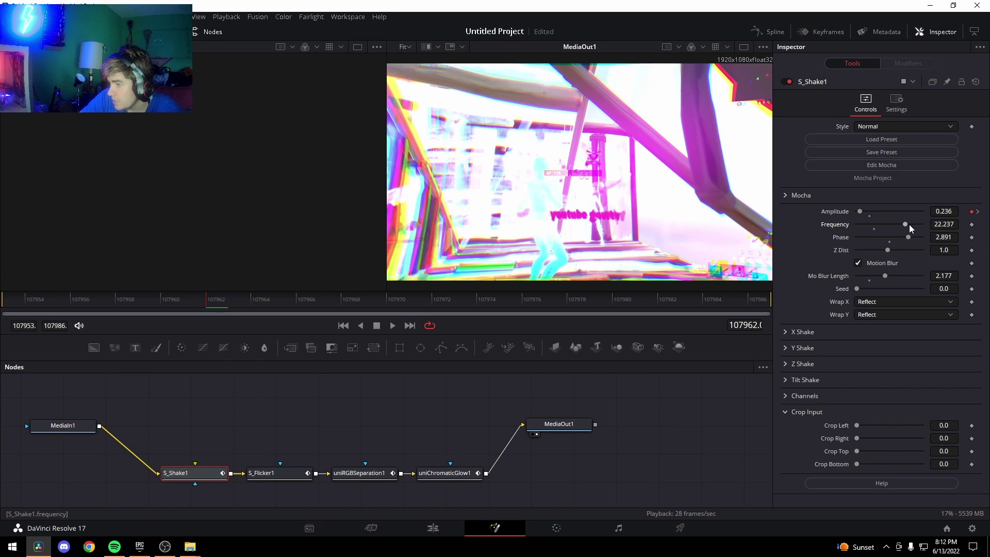
pyautogui.moveTo(908, 225); pyautogui.dragTo(859, 230)
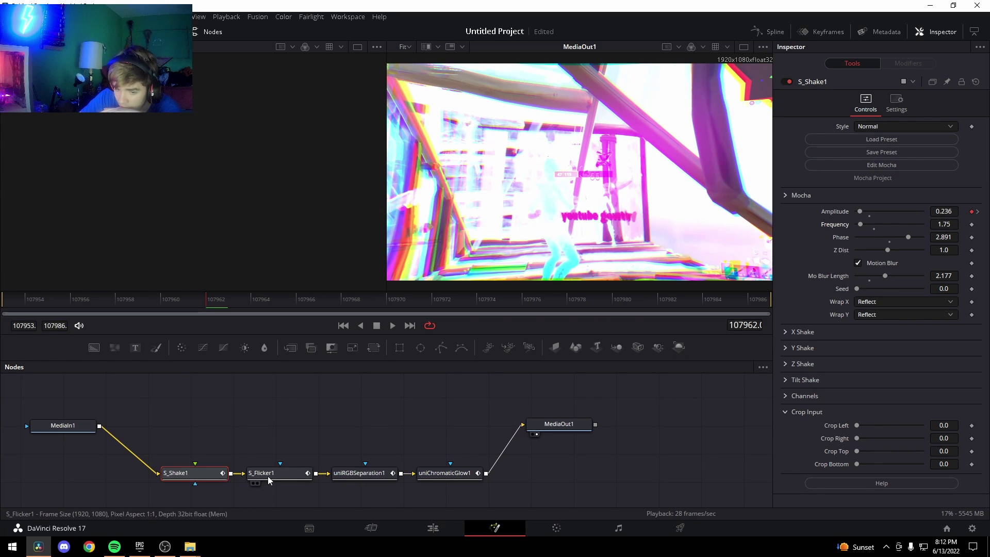
# - Set the Intensity of uniChromaticGlow1 to 0.63 and play back the effect
pyautogui.click(366, 476)
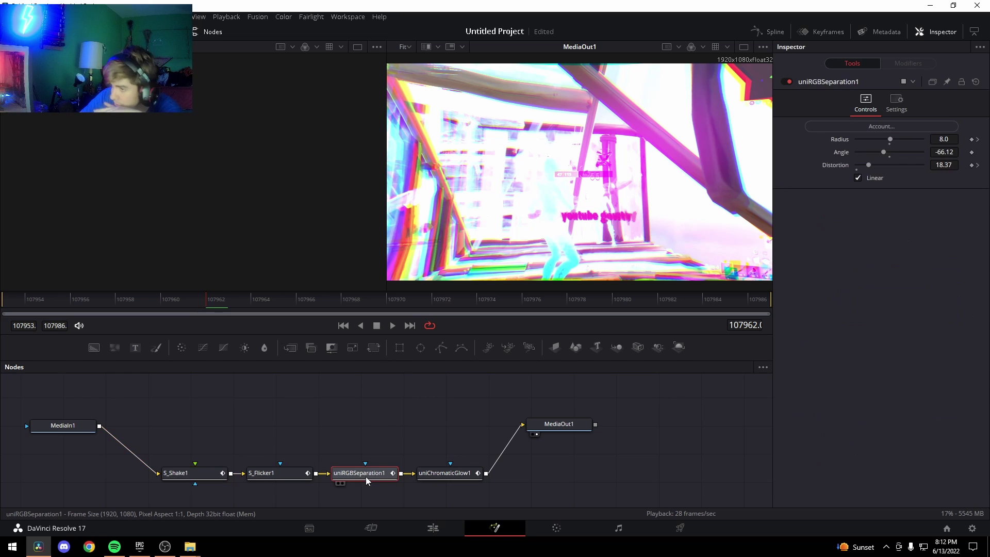
pyautogui.click(437, 475)
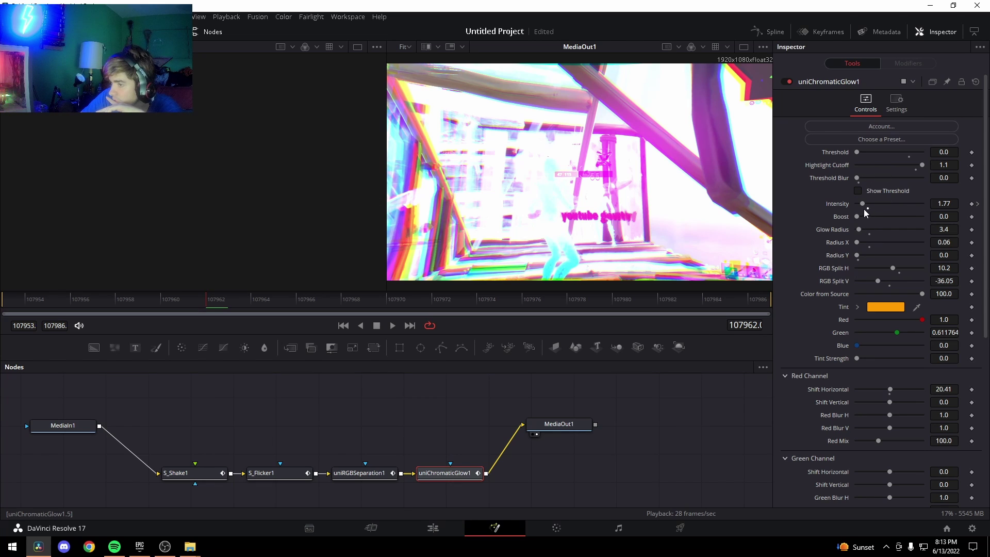
pyautogui.moveTo(863, 206); pyautogui.dragTo(859, 208)
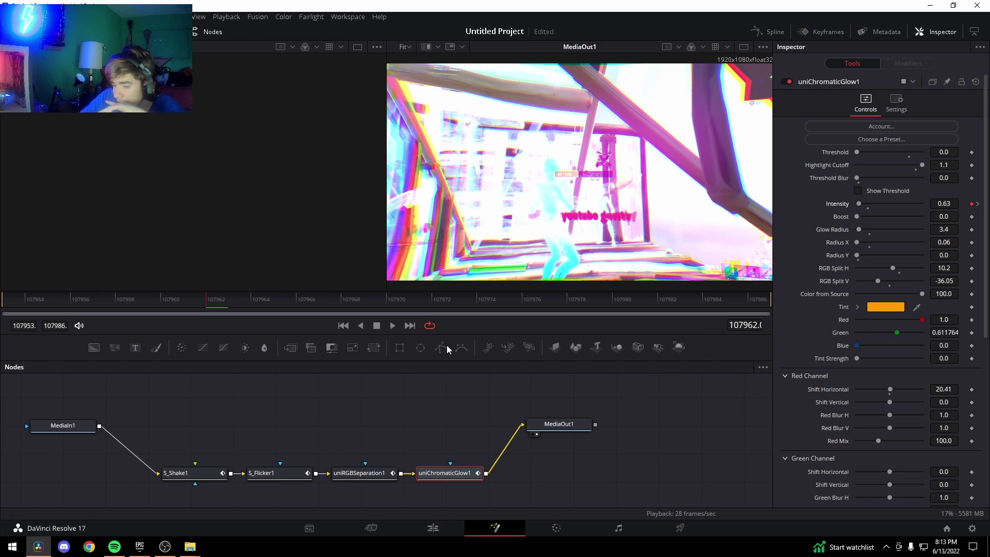
pyautogui.click(391, 327)
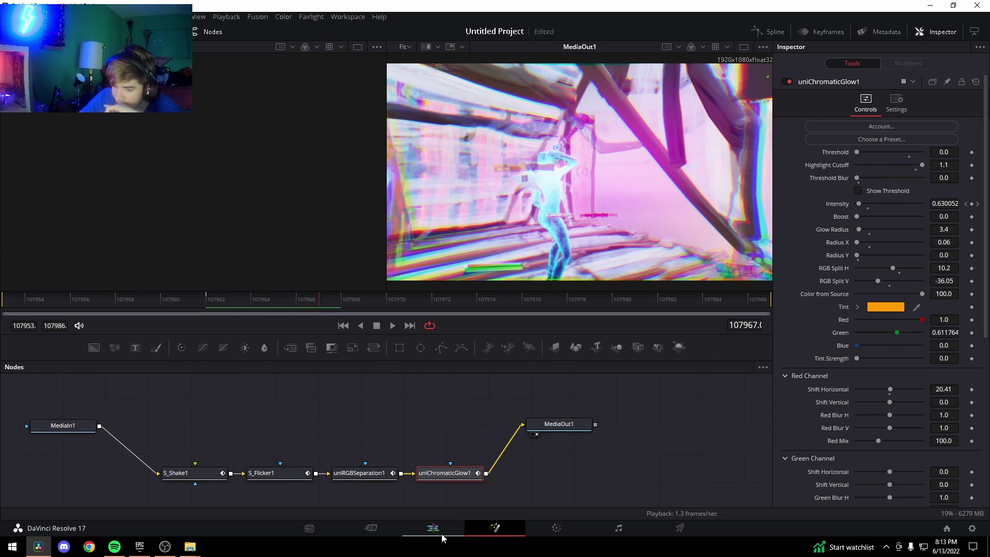
# - Place an Adjustment Clip on Video 2 starting at the beat marker at 01:00:08:07 above 6 - cxltures (2).mp4
pyautogui.click(441, 535)
pyautogui.moveTo(691, 337)
pyautogui.mouseDown()
pyautogui.moveTo(557, 347)
pyautogui.moveTo(660, 357)
pyautogui.moveTo(761, 344)
pyautogui.moveTo(880, 388)
pyautogui.mouseUp()
pyautogui.moveTo(135, 325); pyautogui.dragTo(882, 384)
pyautogui.moveTo(518, 515); pyautogui.dragTo(599, 516)
# - Split the adjustment clip at 01:00:09:04 where 6 - cxltures (2).mp4 ends and move the remainder further along Video 2
pyautogui.moveTo(725, 345); pyautogui.dragTo(739, 349)
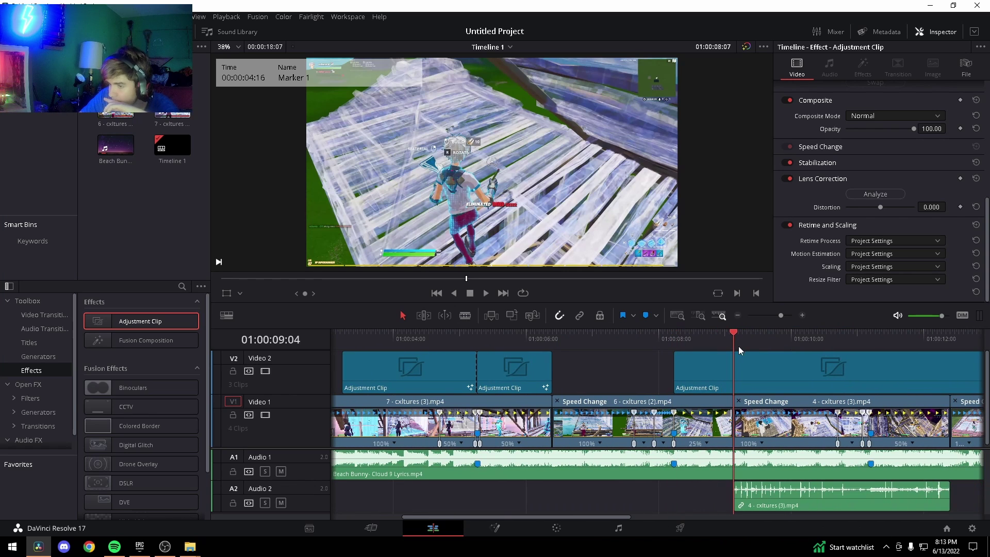
pyautogui.click(755, 368)
pyautogui.hotkey('ctrl', 'b')
pyautogui.moveTo(772, 367); pyautogui.dragTo(815, 376)
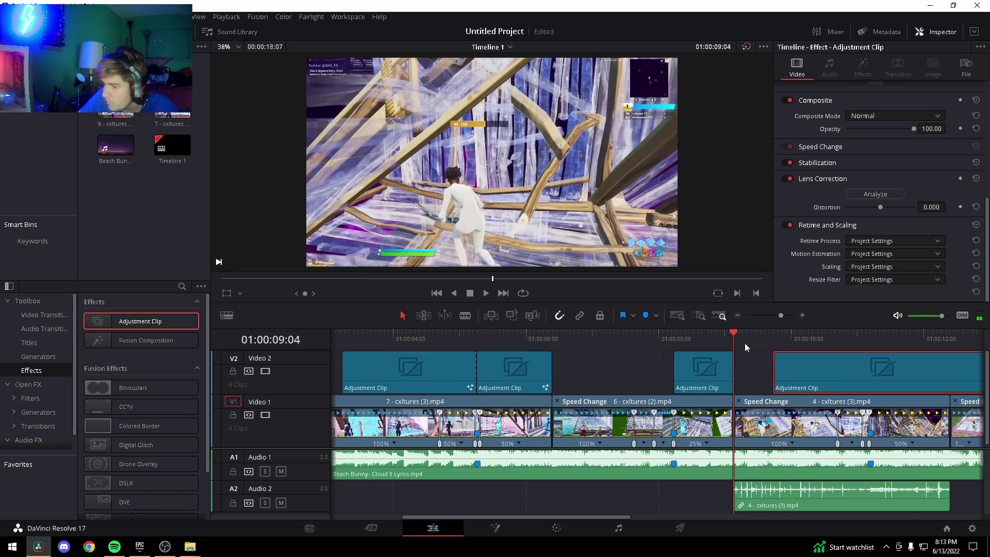
# - Open the short adjustment clip above the end of 6 - cxltures (2).mp4 in Fusion
pyautogui.click(705, 345)
pyautogui.click(701, 373)
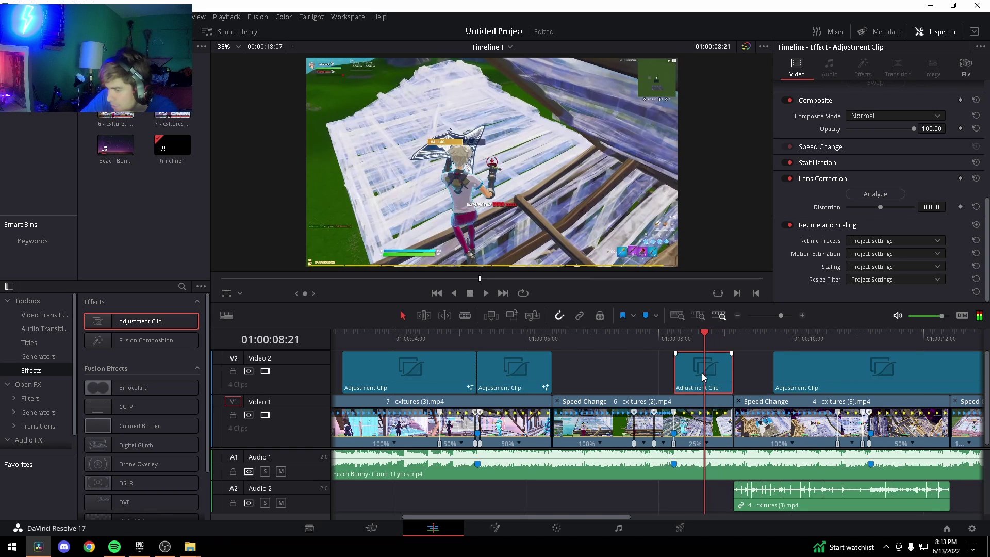
pyautogui.click(495, 529)
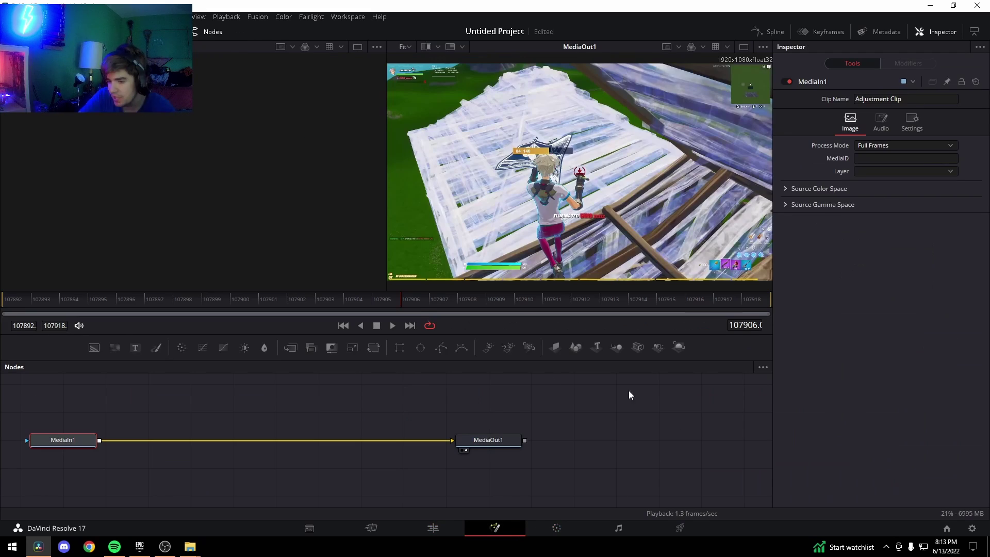
# - Load the preset with S_BlurMoCurves1, S_Shake1 and S_Flicker1 and connect the chain between MediaIn1 and MediaOut1
pyautogui.moveTo(0, 454); pyautogui.dragTo(254, 464)
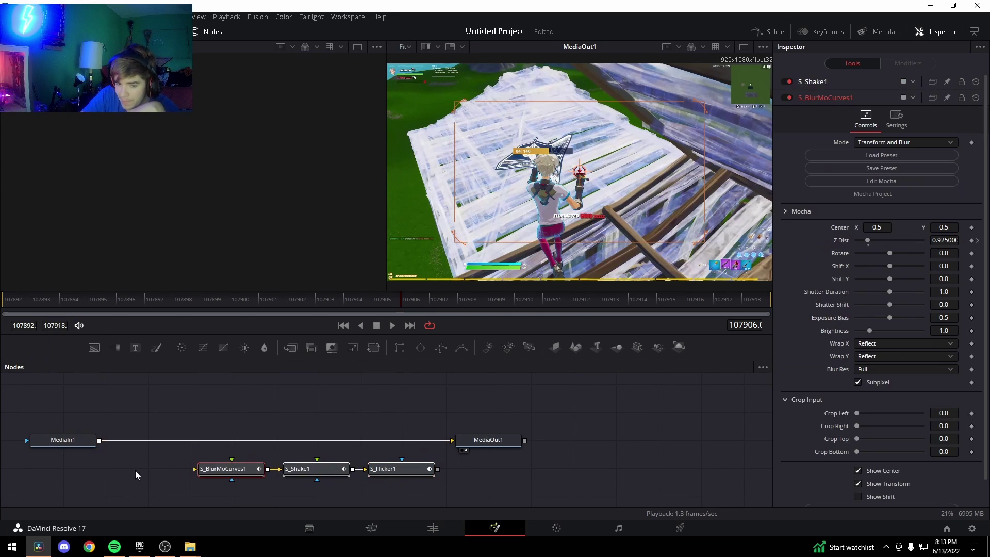
pyautogui.moveTo(99, 440); pyautogui.dragTo(195, 469)
pyautogui.moveTo(437, 469); pyautogui.dragTo(452, 440)
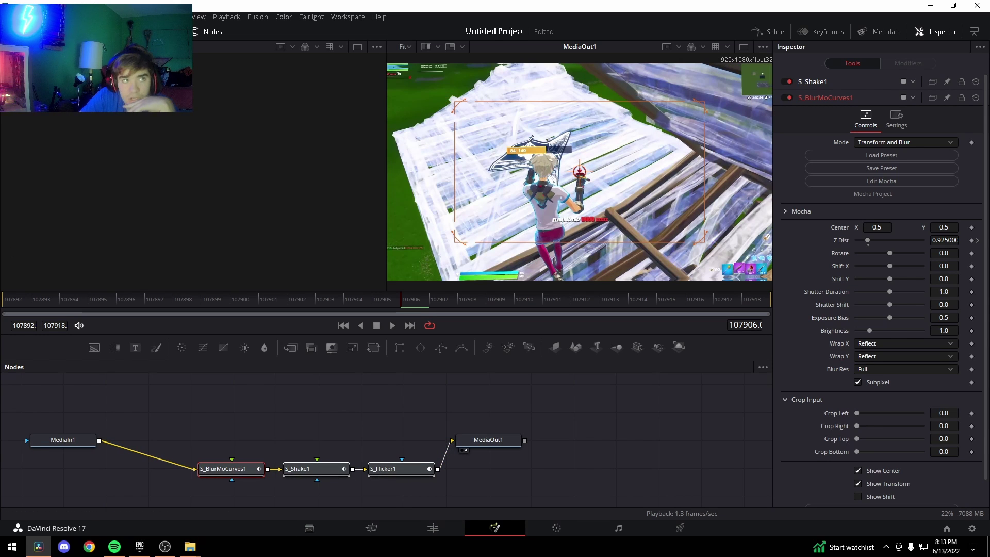
# - Check the Screen Pump Impact.setting file and inspect the settings of the S_Shake1 and S_Flicker1 nodes
pyautogui.click(190, 546)
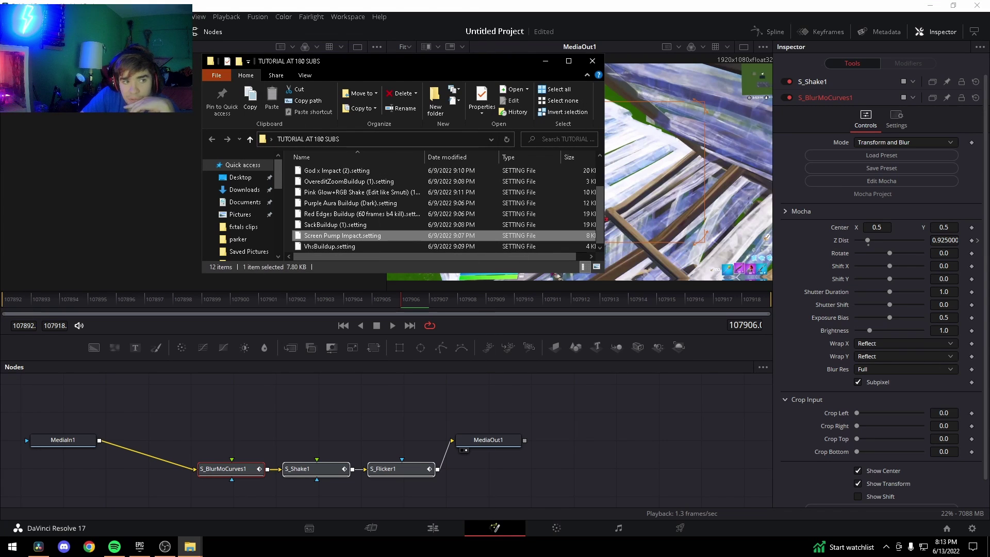
pyautogui.hotkey('alt', 'Tab')
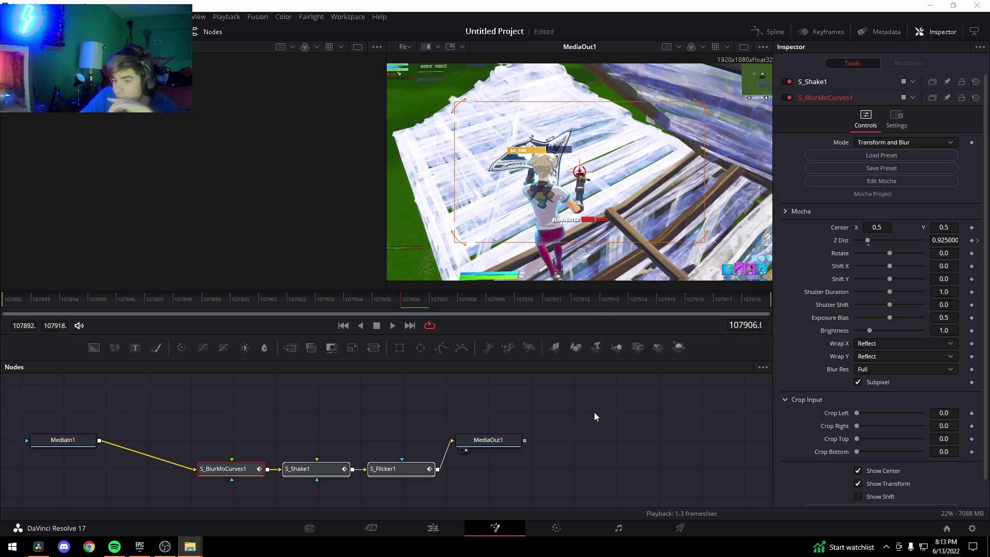
pyautogui.click(304, 472)
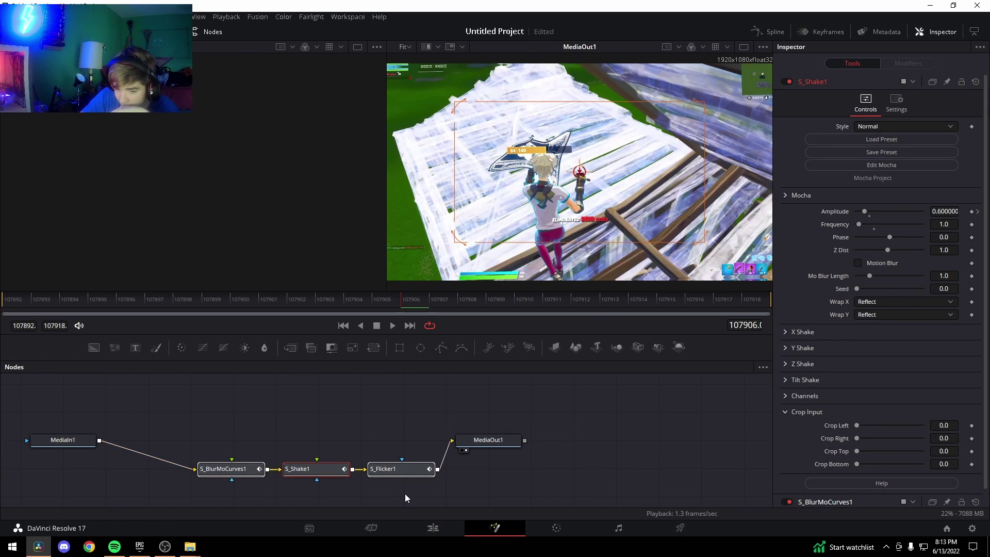
pyautogui.keyDown('ctrl'); pyautogui.click(400, 471); pyautogui.keyUp('ctrl')
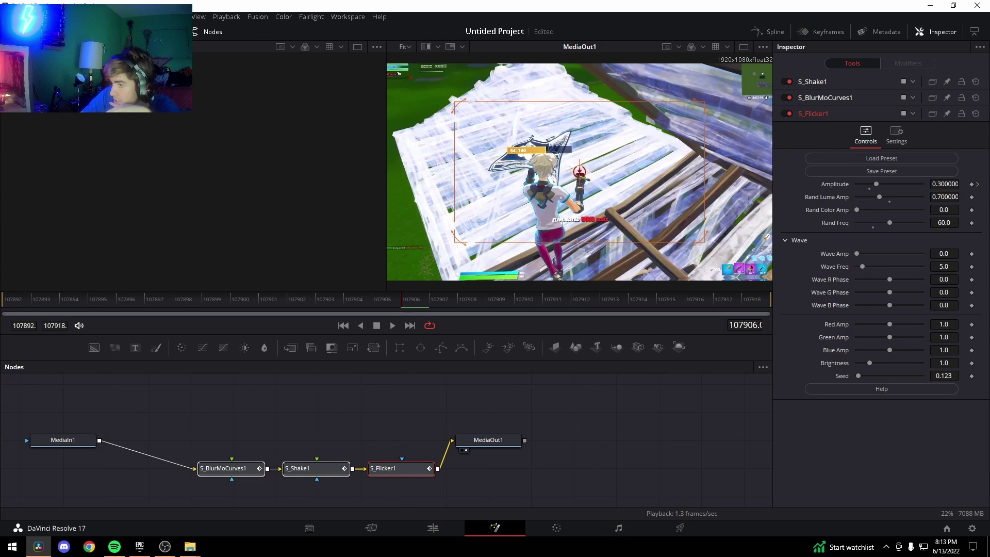
# - Split the long adjustment clip on Video 2 at the beat marker inside 4 - cxltures (3).mp4
pyautogui.click(433, 528)
pyautogui.moveTo(702, 336)
pyautogui.mouseDown()
pyautogui.moveTo(613, 360)
pyautogui.moveTo(818, 379)
pyautogui.moveTo(872, 398)
pyautogui.moveTo(820, 417)
pyautogui.mouseUp()
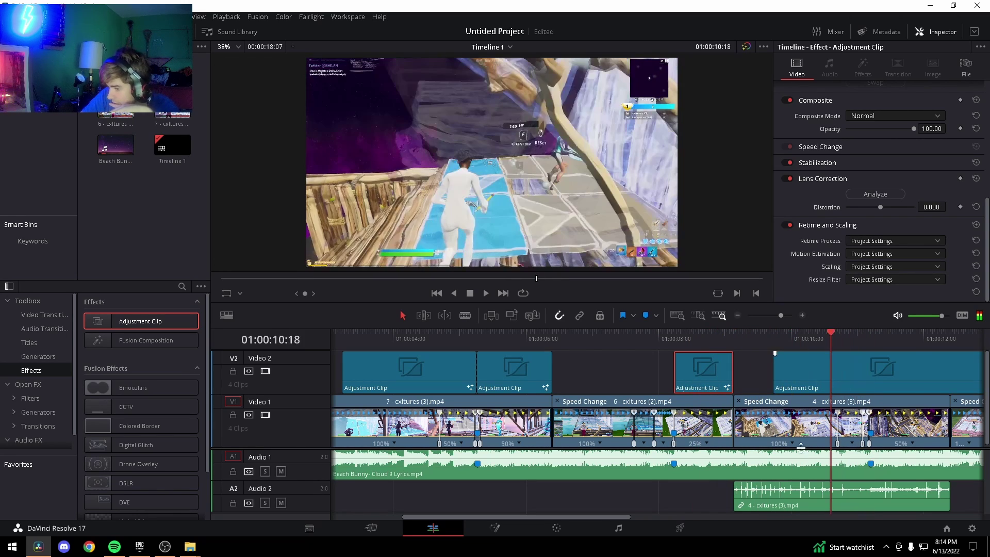
pyautogui.moveTo(518, 516); pyautogui.dragTo(586, 491)
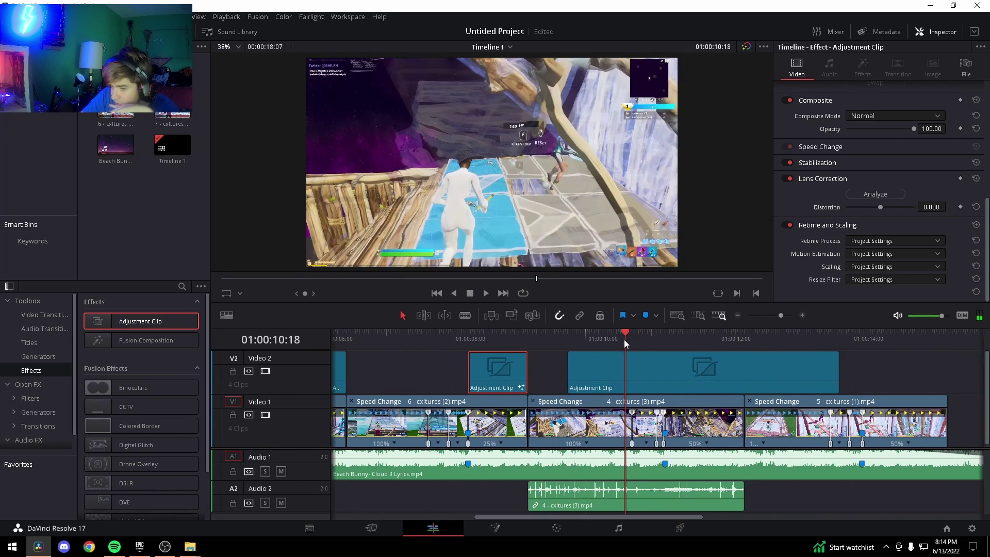
pyautogui.moveTo(622, 342); pyautogui.dragTo(672, 360)
pyautogui.click(713, 375)
pyautogui.hotkey('ctrl', 'b')
# - Split the adjustment clip at the end of 4 - cxltures (3).mp4 and fit the remainder from the beat marker to the end of 5 - cxltures (1).mp4
pyautogui.moveTo(679, 338); pyautogui.dragTo(898, 390)
pyautogui.click(765, 379)
pyautogui.hotkey('ctrl', 'b')
pyautogui.click(945, 340)
pyautogui.click(946, 373)
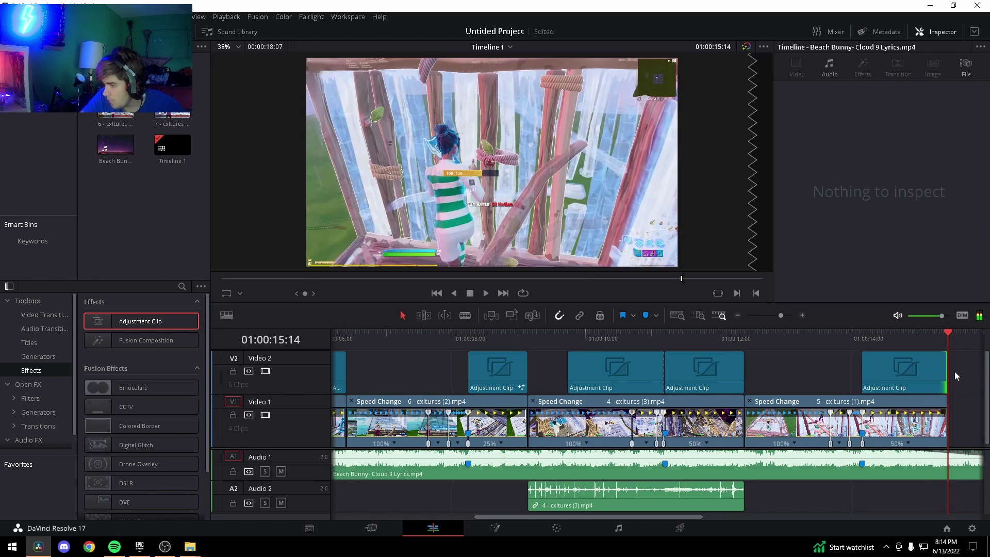
# - Load VhsBuildup.setting on the adjustment clip before the beat marker in 4 - cxltures (3).mp4 and connect uniVHS1 between MediaIn1 and MediaOut1
pyautogui.moveTo(949, 338); pyautogui.dragTo(914, 363)
pyautogui.click(645, 373)
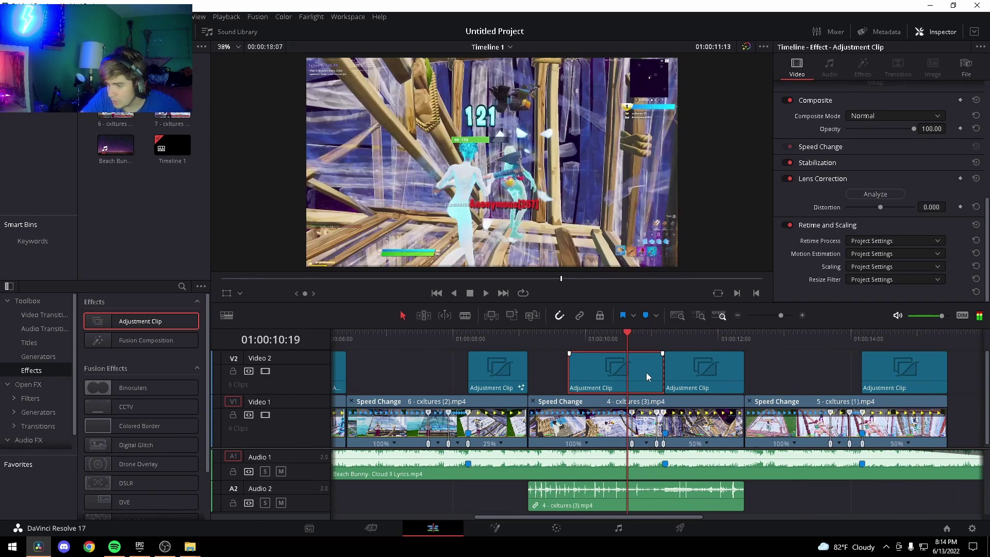
pyautogui.click(496, 529)
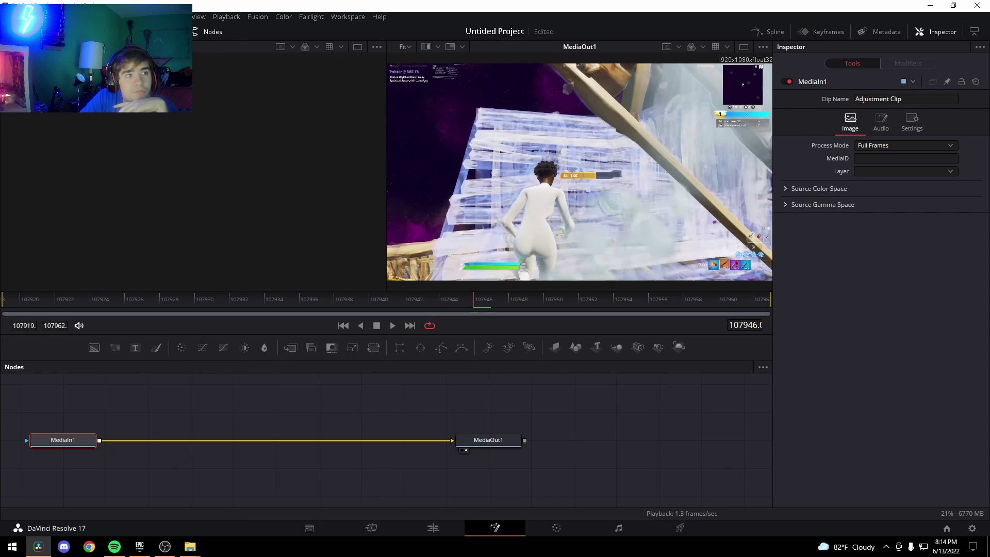
pyautogui.moveTo(158, 283); pyautogui.dragTo(268, 472)
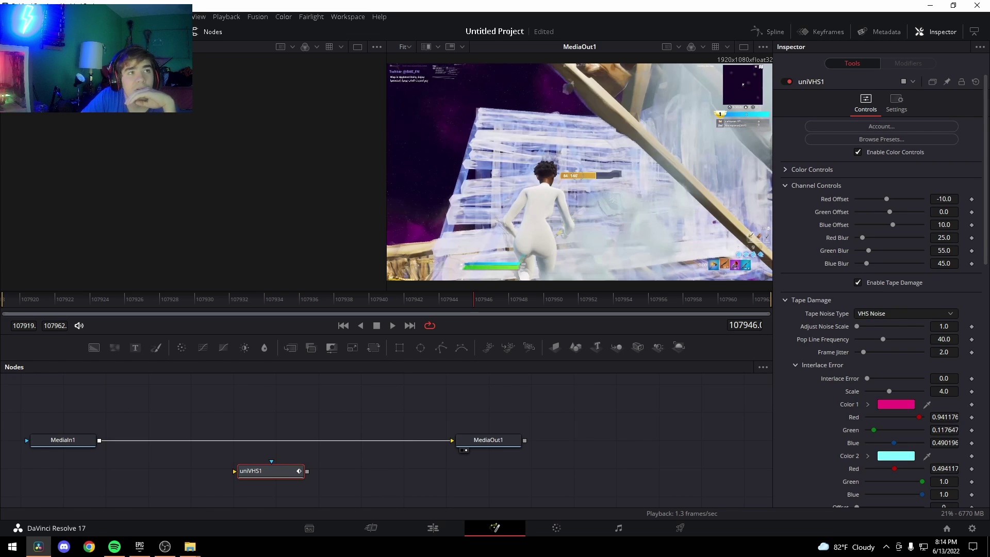
pyautogui.click(190, 547)
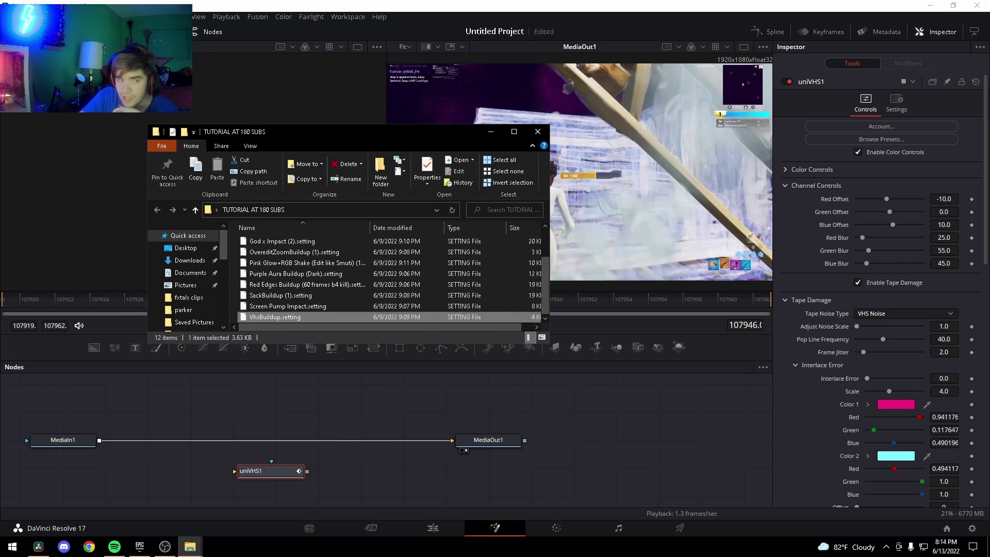
pyautogui.click(491, 131)
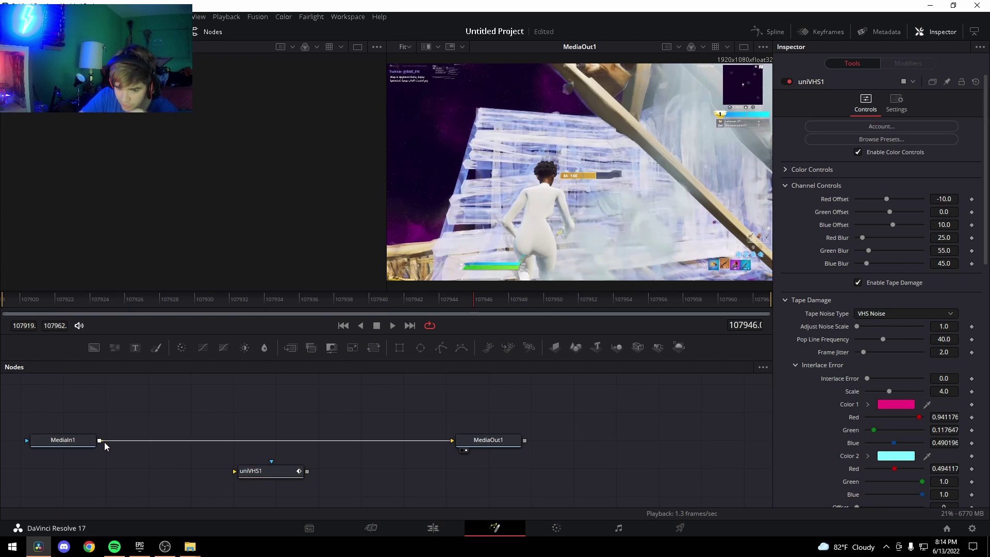
pyautogui.moveTo(99, 440); pyautogui.dragTo(236, 471)
pyautogui.moveTo(307, 472); pyautogui.dragTo(456, 445)
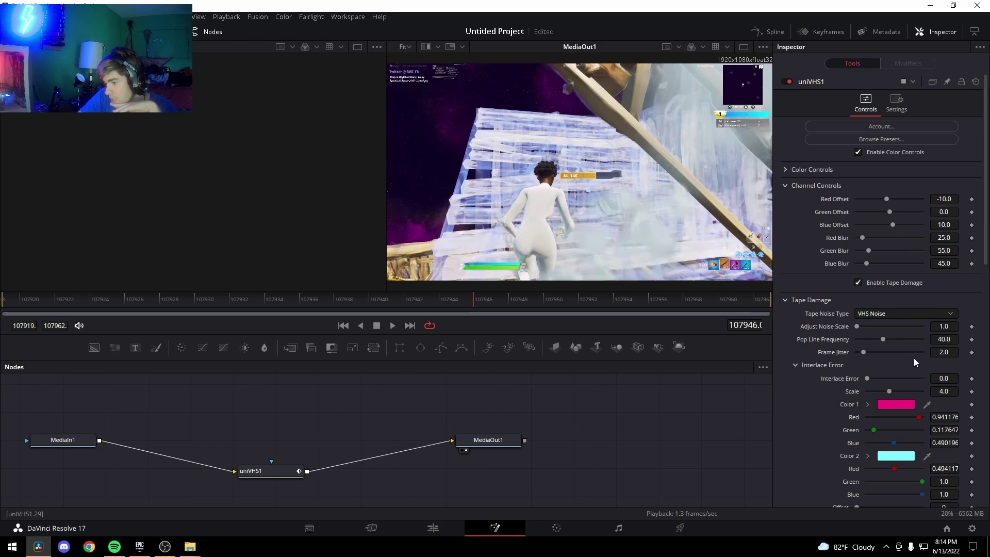
# - Preview the uniVHS1 effect and set its Interlace Error Color 1 to off-white #f0e3df and Color 2 to red #ff0a0a
pyautogui.click(266, 470)
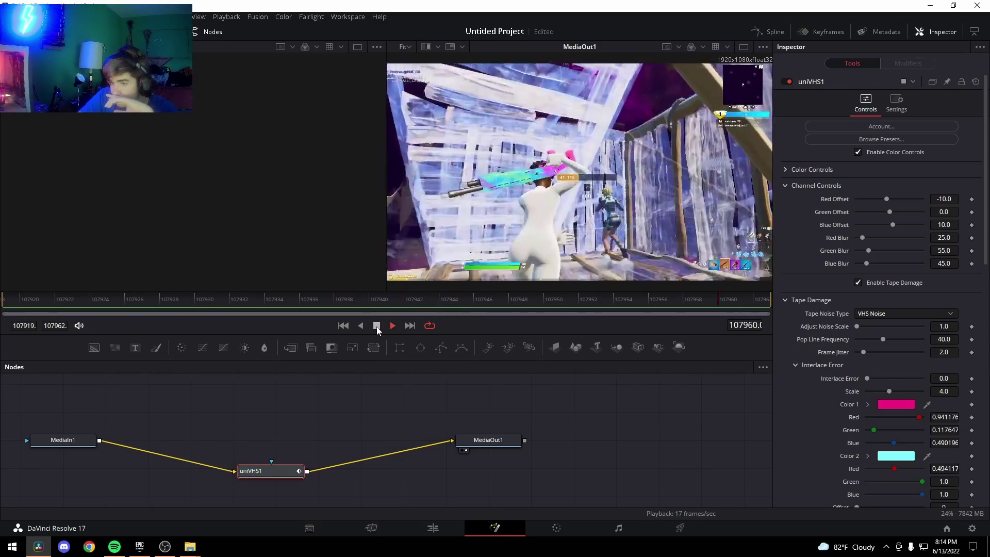
pyautogui.click(377, 326)
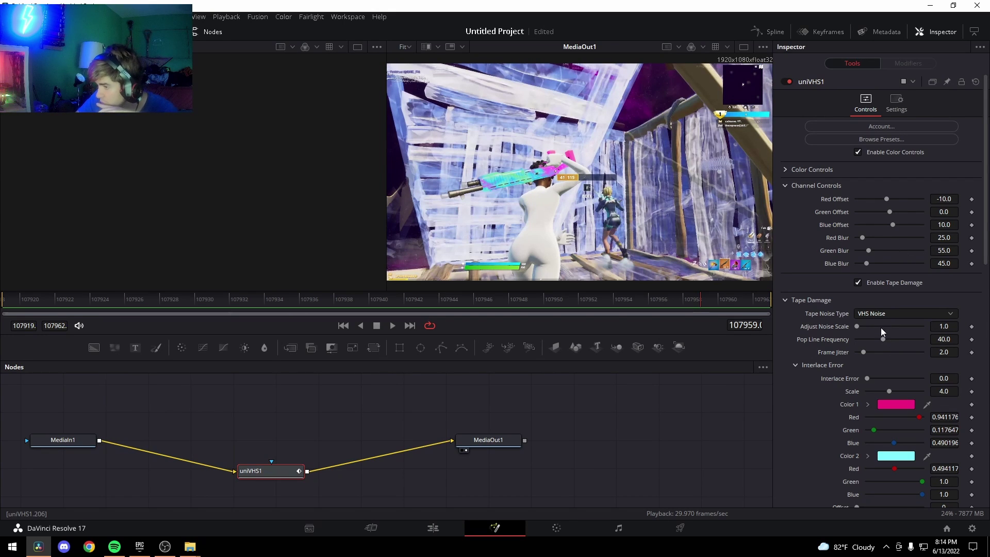
pyautogui.click(896, 405)
pyautogui.click(553, 243)
pyautogui.click(597, 278)
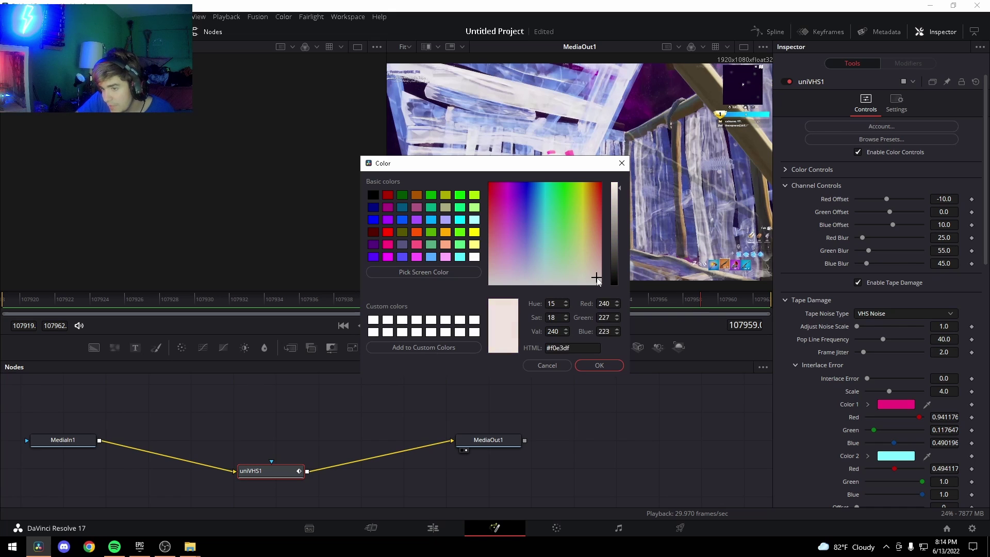
pyautogui.click(599, 365)
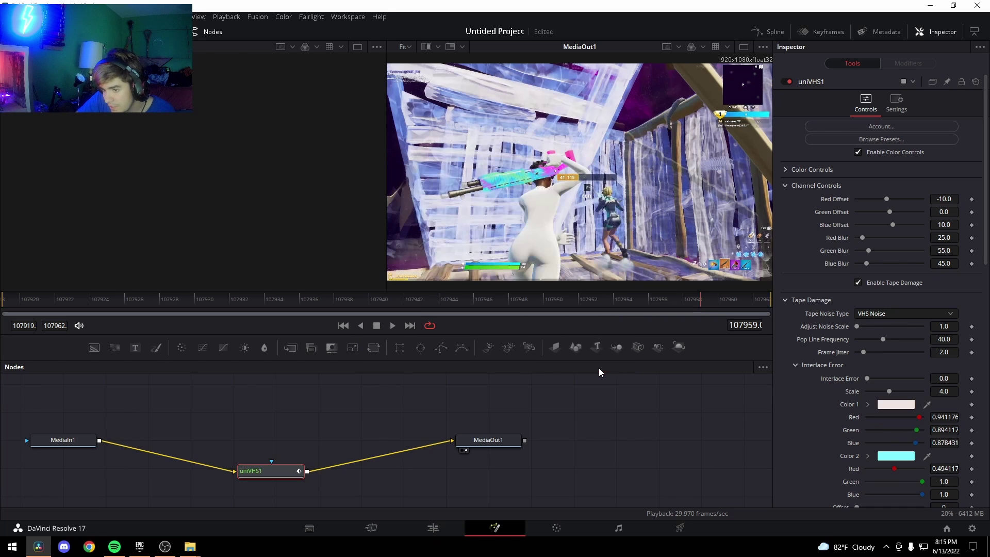
pyautogui.click(896, 456)
pyautogui.click(576, 242)
pyautogui.moveTo(581, 246); pyautogui.dragTo(601, 186)
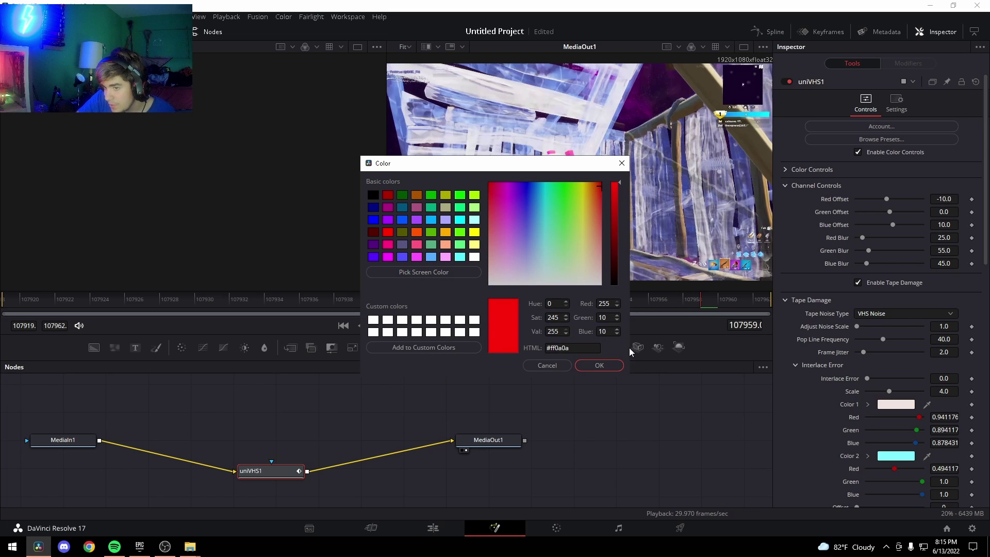
pyautogui.click(602, 363)
# - Raise the uniVHS1 channel blurs to 103.9 for red, 141.7 for green and 151.2 for blue
pyautogui.scroll(-5, 881, 469)
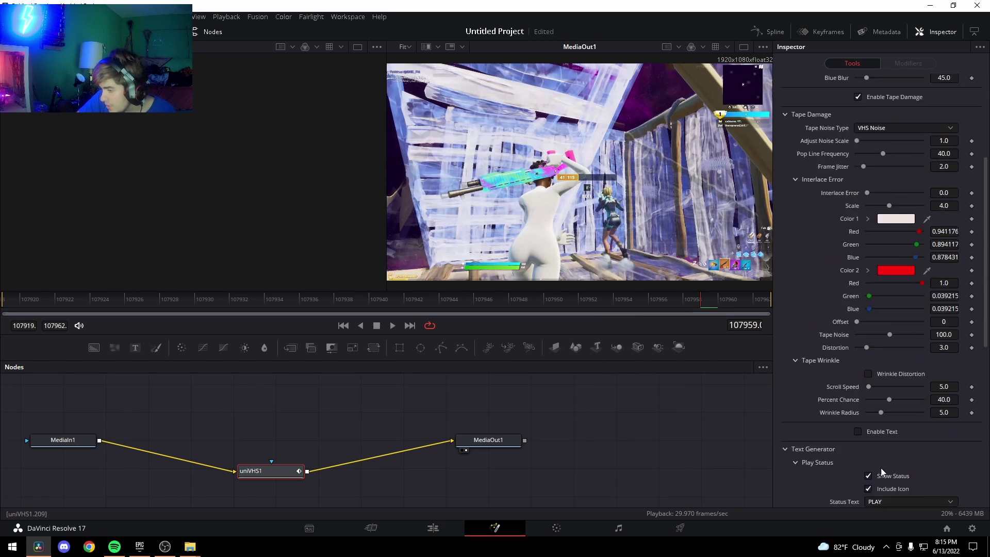
pyautogui.scroll(5, 881, 469)
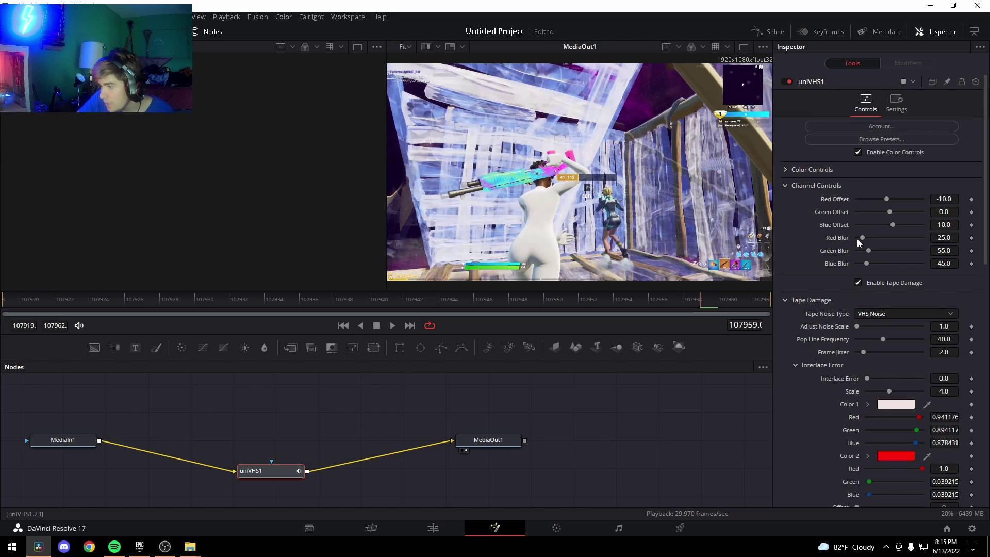
pyautogui.moveTo(869, 251); pyautogui.dragTo(892, 264)
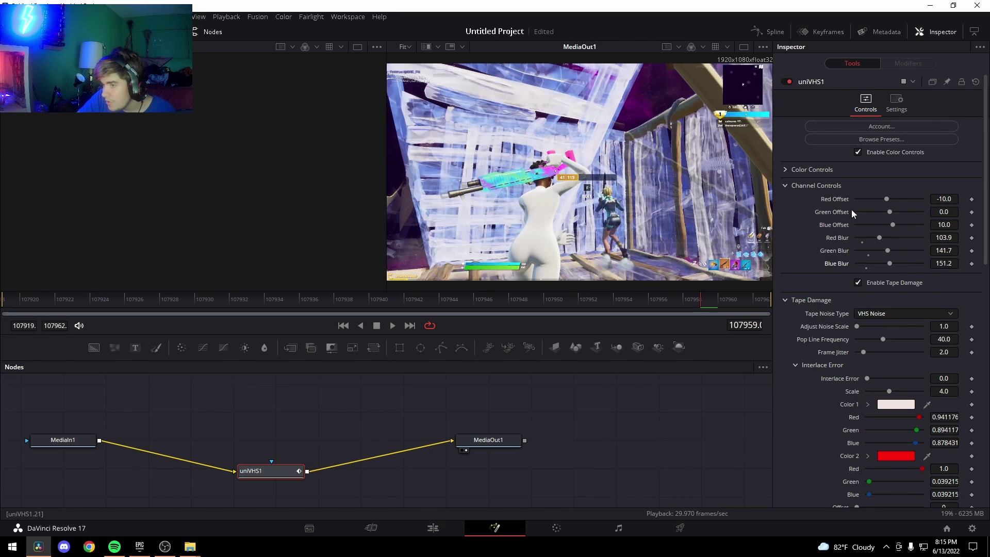
pyautogui.scroll(-10, 880, 282)
pyautogui.scroll(10, 895, 265)
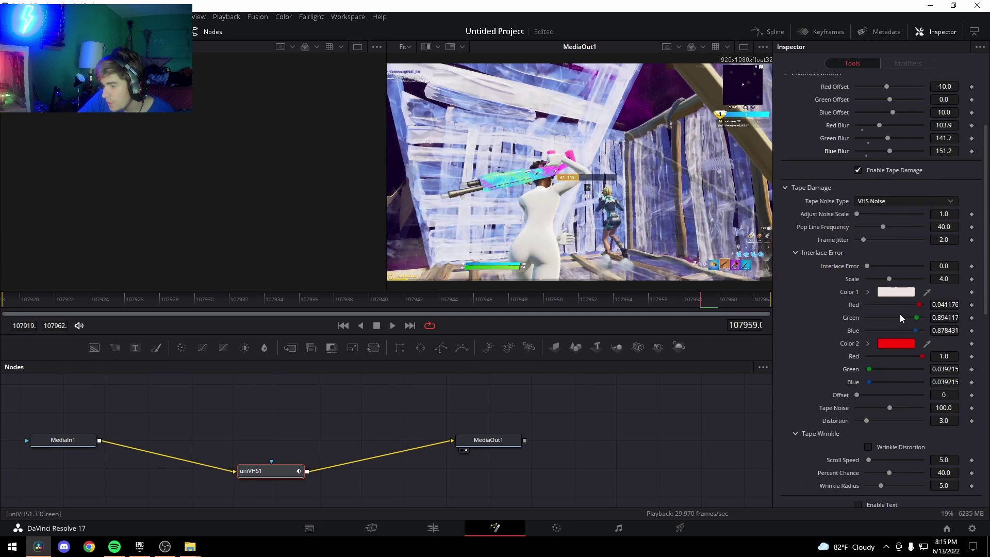
# - Open the adjustment clip after the beat marker in 4 - cxltures (3).mp4 in Fusion and load God x Impact (2).setting
pyautogui.click(434, 527)
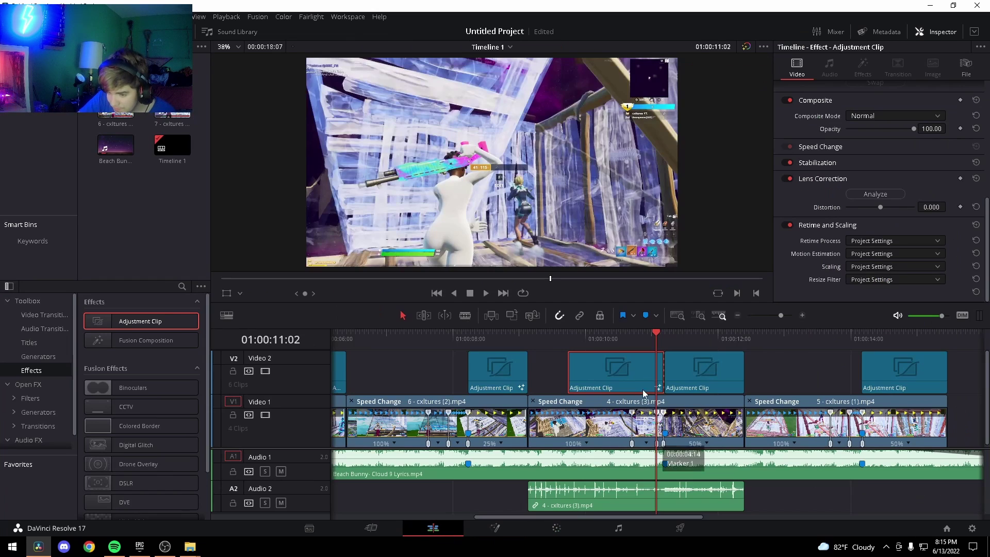
pyautogui.moveTo(653, 344); pyautogui.dragTo(700, 372)
pyautogui.click(717, 374)
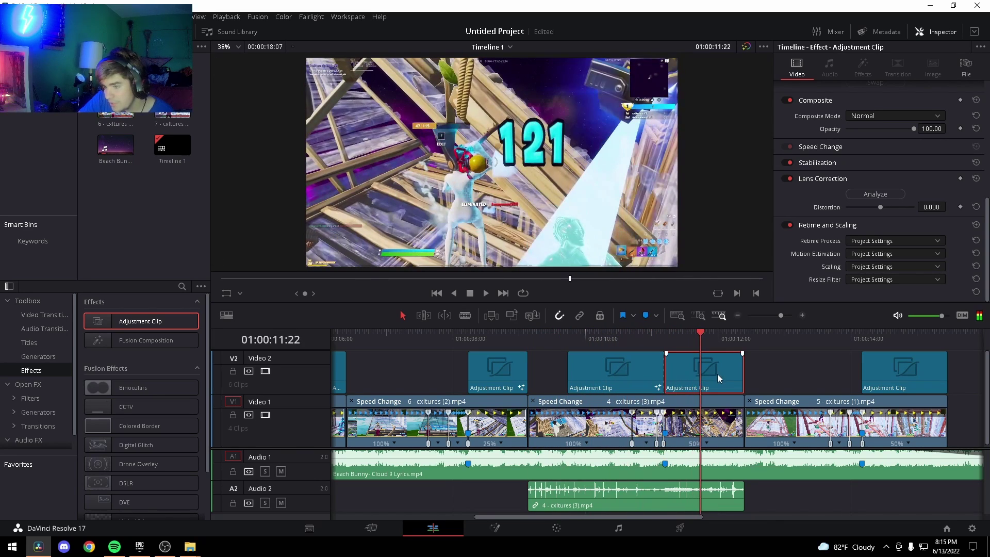
pyautogui.click(495, 528)
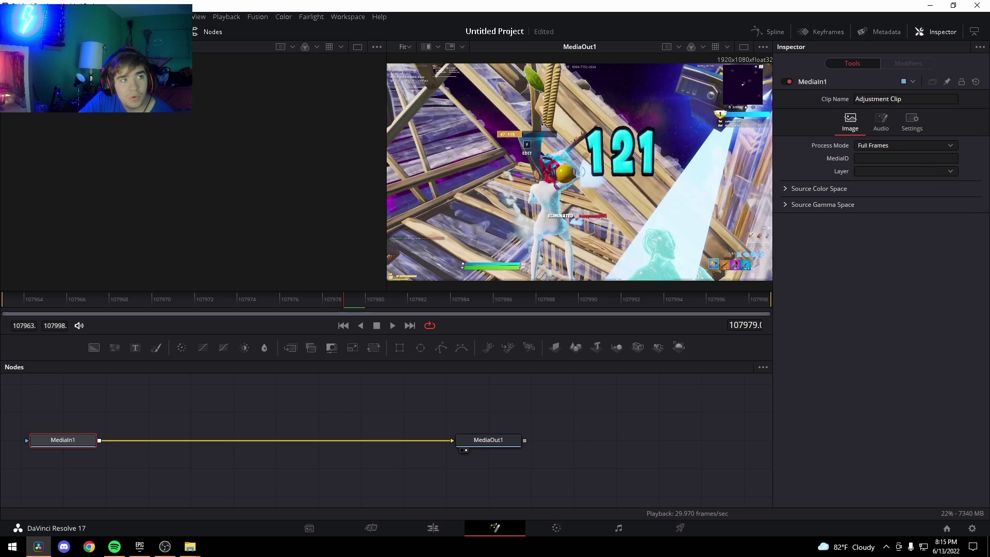
pyautogui.moveTo(375, 531); pyautogui.dragTo(206, 476)
pyautogui.click(274, 473)
pyautogui.click(190, 546)
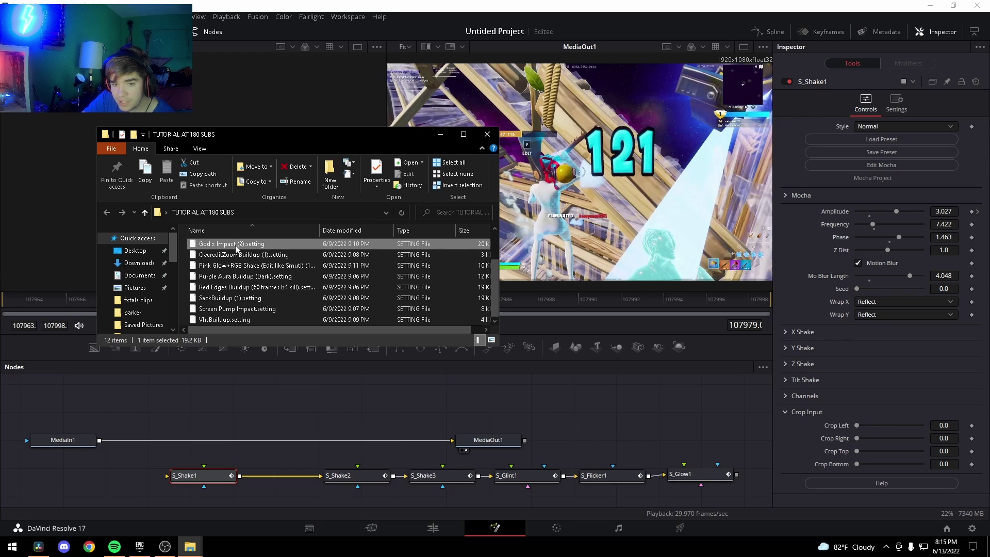
pyautogui.click(104, 481)
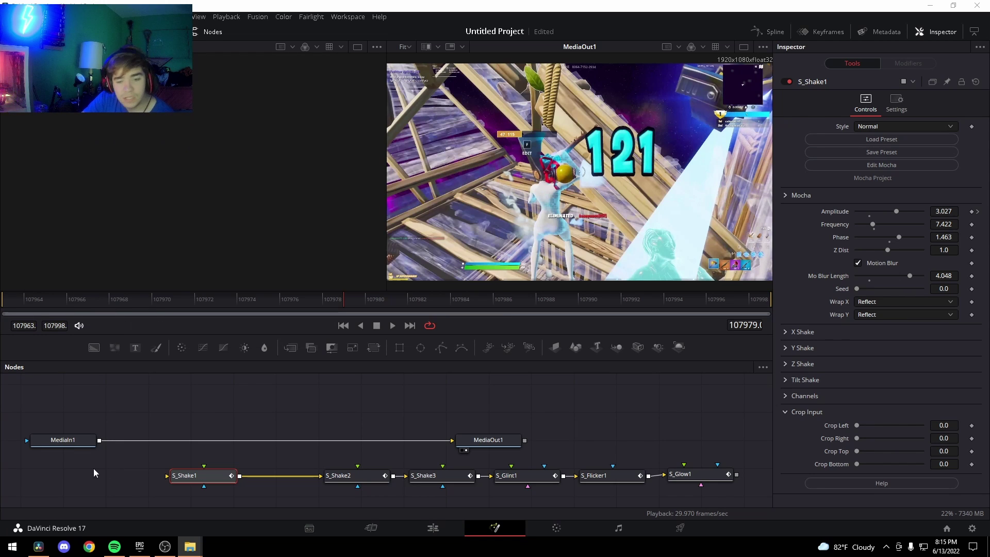
# - Connect the S_Shake1 to S_Glow1 chain between MediaIn1 and MediaOut1, moving MediaOut1 beside S_Glow1
pyautogui.moveTo(103, 449); pyautogui.dragTo(167, 476)
pyautogui.moveTo(500, 445); pyautogui.dragTo(745, 429)
pyautogui.moveTo(737, 474); pyautogui.dragTo(699, 433)
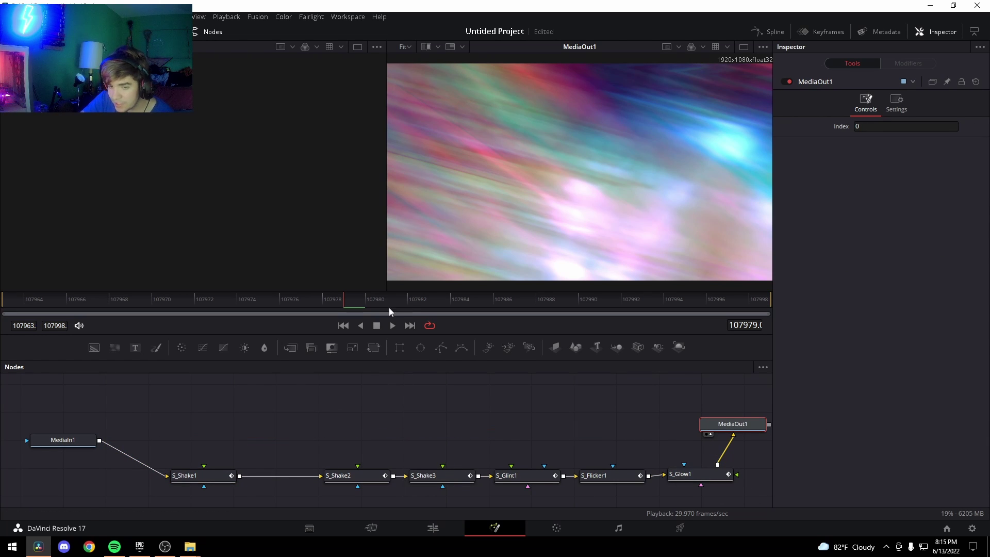
# - Set S_Shake1 to amplitude 0.276 and frequency 1.28, S_Shake2 to amplitude 0.354 and frequency 1.75, and S_Shake3 to amplitude 0.197
pyautogui.click(194, 476)
pyautogui.moveTo(897, 213); pyautogui.dragTo(866, 230)
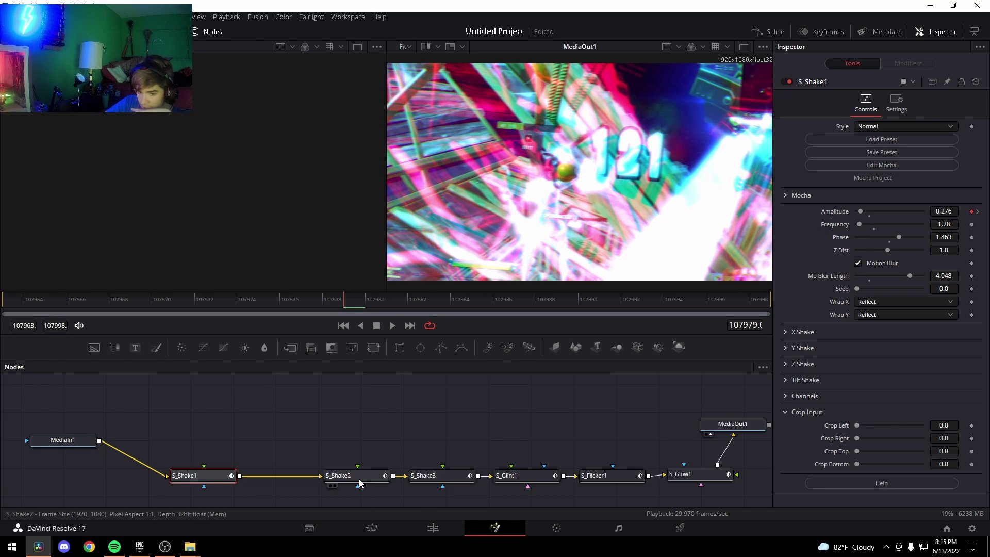
pyautogui.click(341, 476)
pyautogui.moveTo(902, 224); pyautogui.dragTo(864, 215)
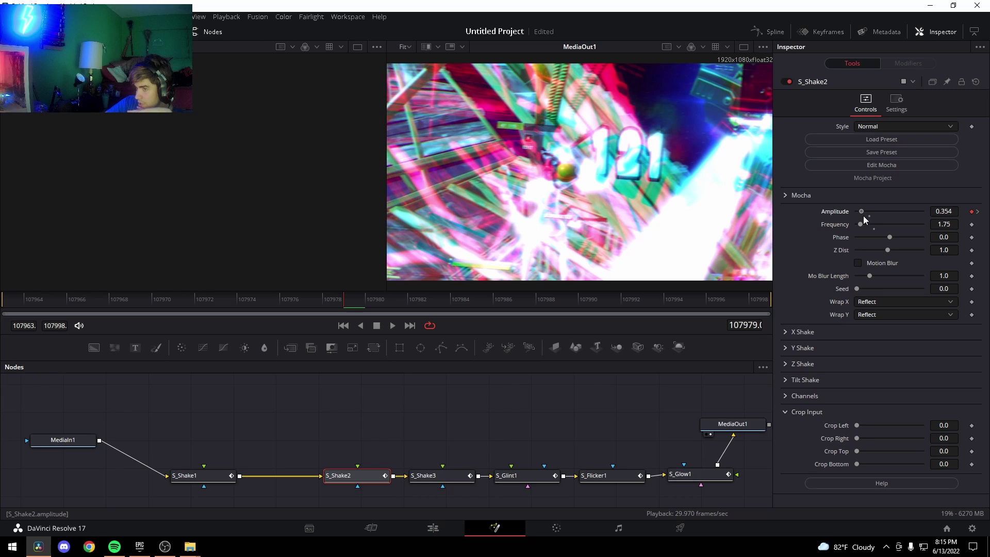
pyautogui.click(438, 476)
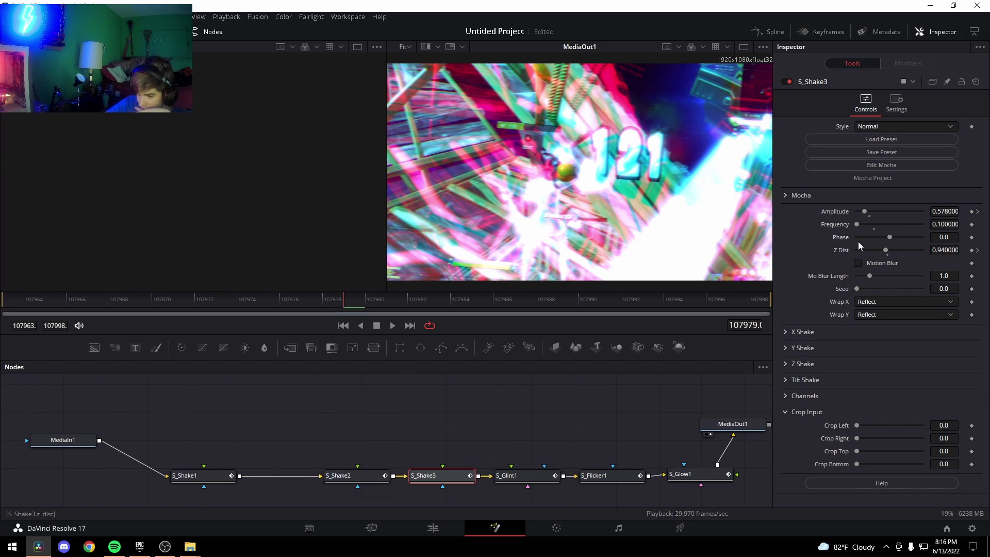
pyautogui.moveTo(864, 214); pyautogui.dragTo(858, 214)
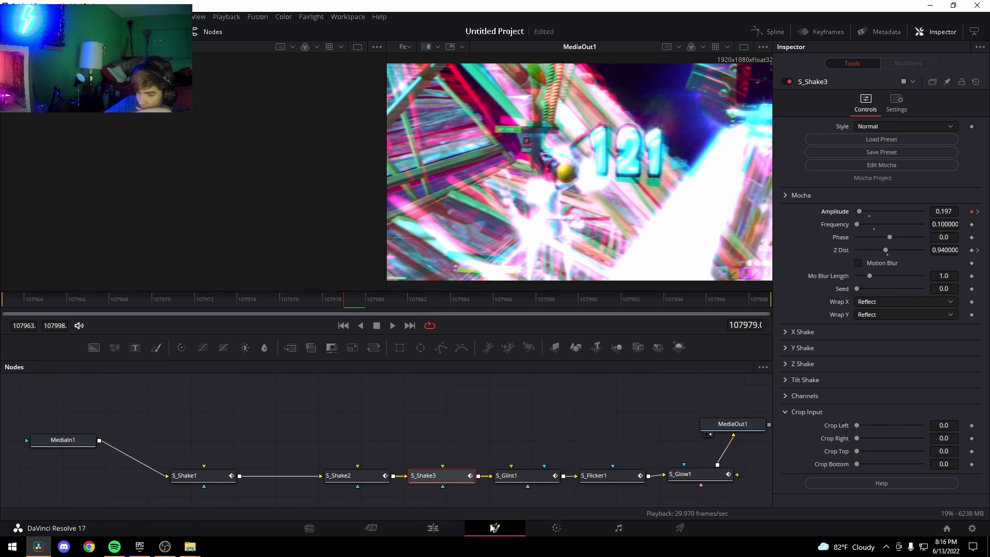
# - Load the S_BlurMoCurves1 preset on the adjustment clip above the end of 5 - cxltures (1).mp4 and connect it between MediaIn1 and MediaOut1
pyautogui.click(455, 533)
pyautogui.click(902, 344)
pyautogui.click(911, 373)
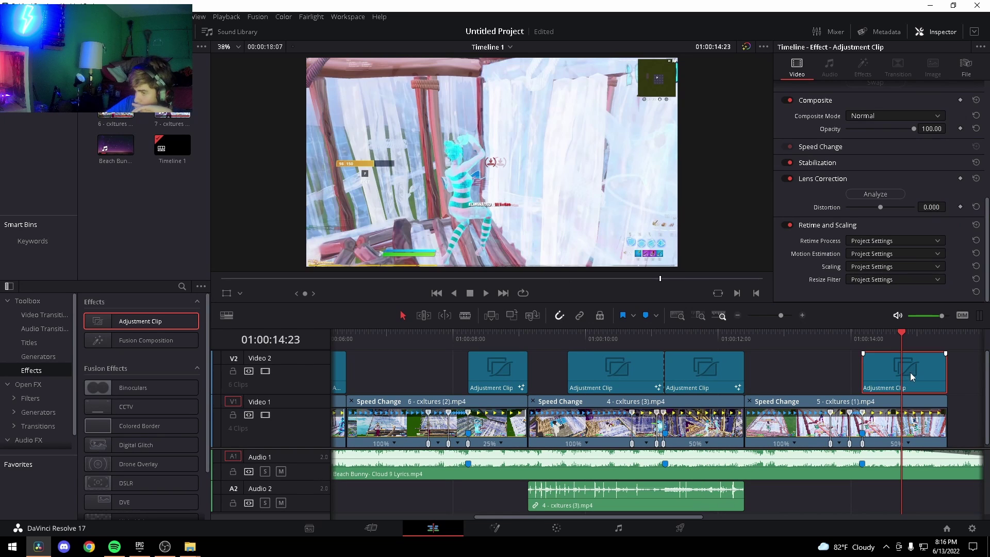
pyautogui.click(518, 531)
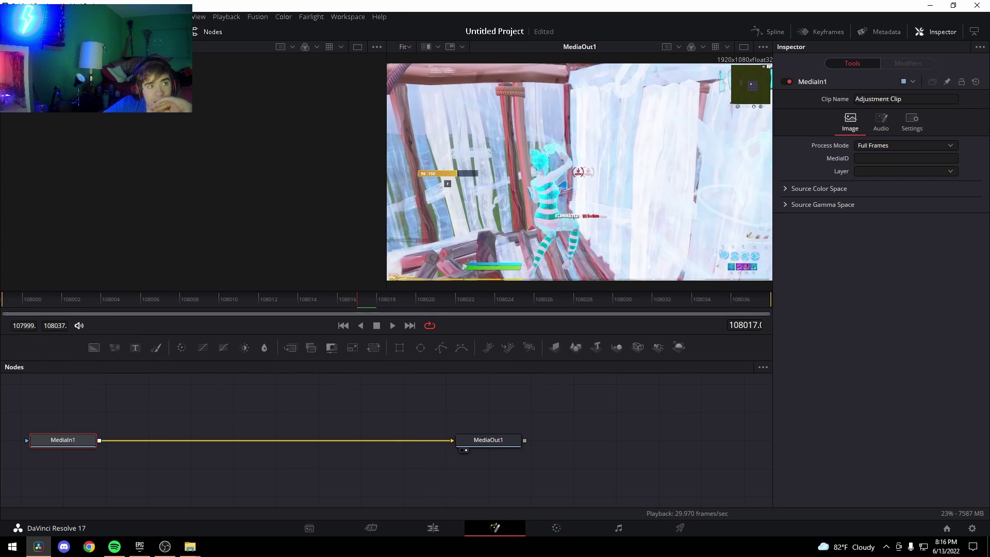
pyautogui.moveTo(165, 309); pyautogui.dragTo(222, 461)
pyautogui.moveTo(100, 440); pyautogui.dragTo(186, 476)
pyautogui.moveTo(258, 478); pyautogui.dragTo(451, 441)
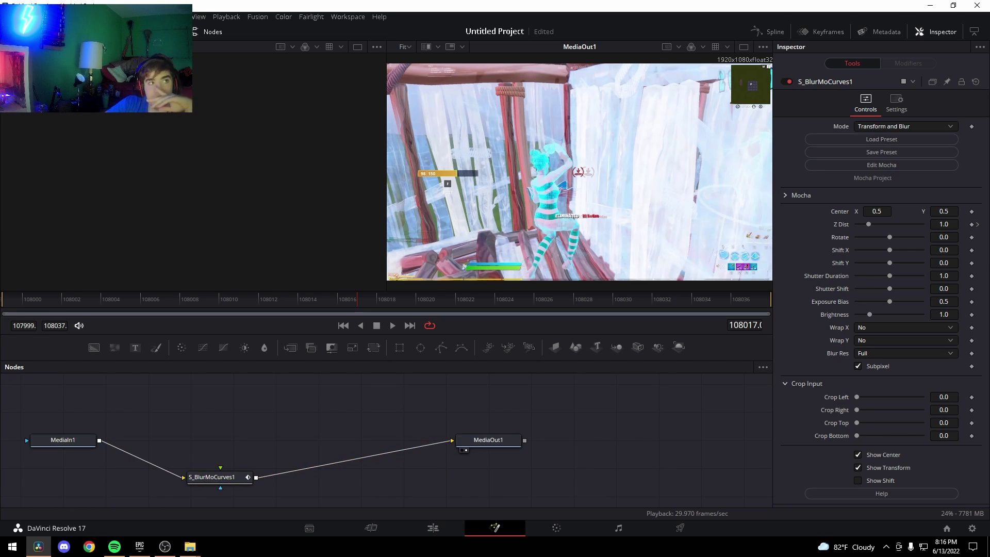
# - Return to the Edit page and place Swish (2).mp3 and Spaz_HS (3).mp3 on Audio 2, the latter starting at the first beat marker
pyautogui.click(190, 546)
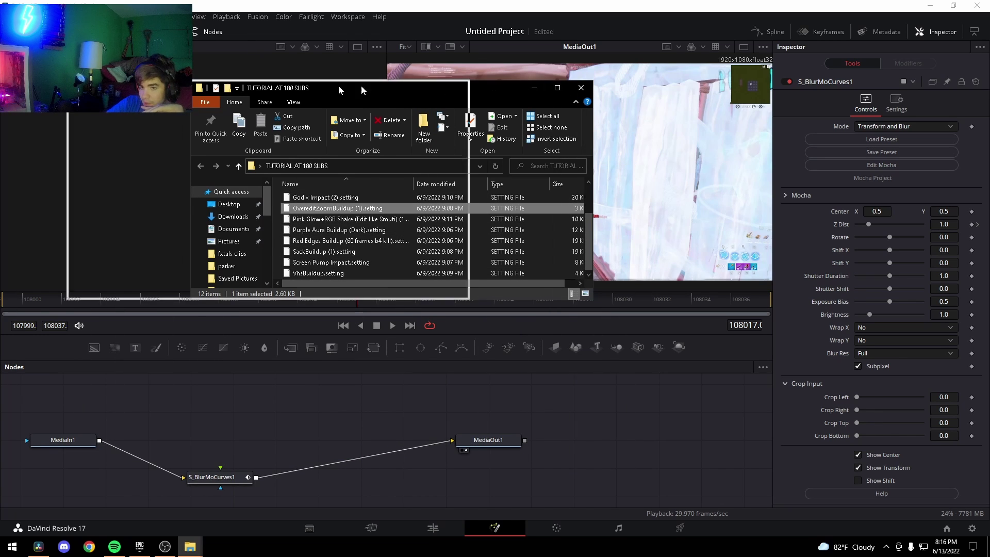
pyautogui.click(172, 436)
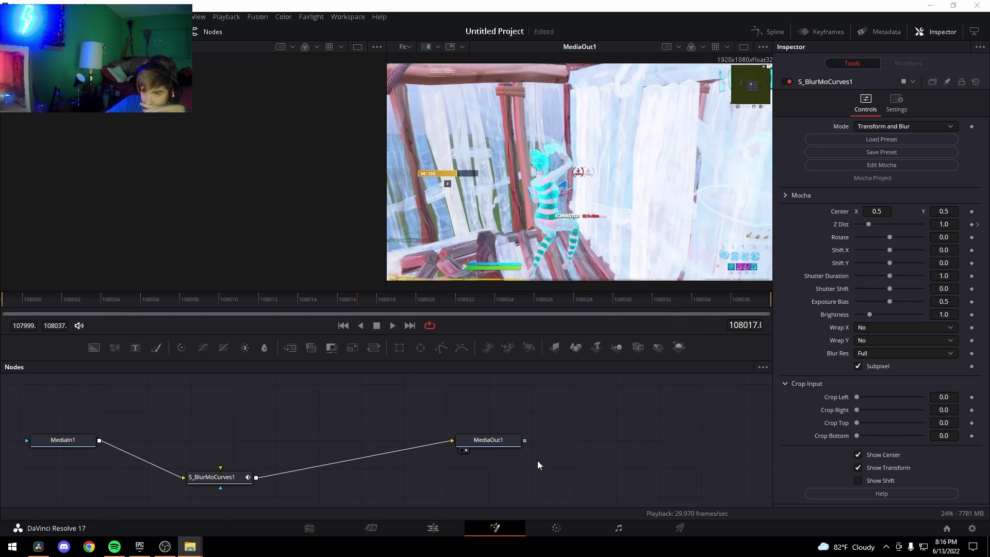
pyautogui.click(433, 527)
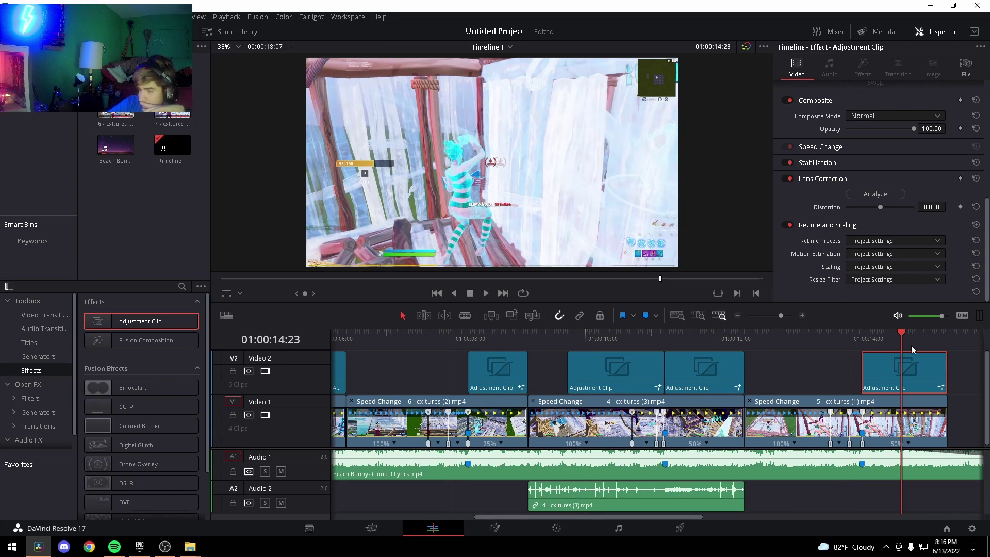
pyautogui.moveTo(596, 513); pyautogui.dragTo(431, 530)
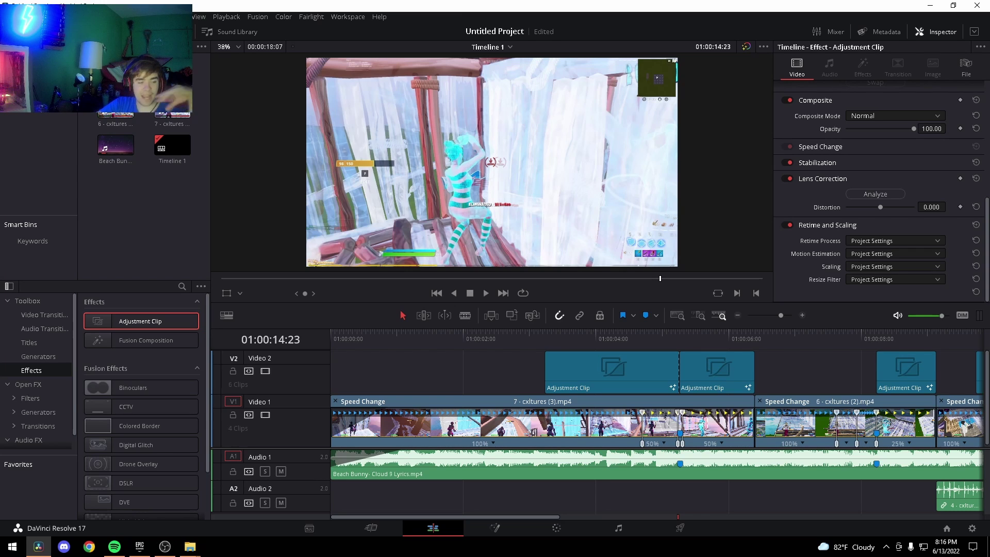
pyautogui.moveTo(212, 399); pyautogui.dragTo(549, 506)
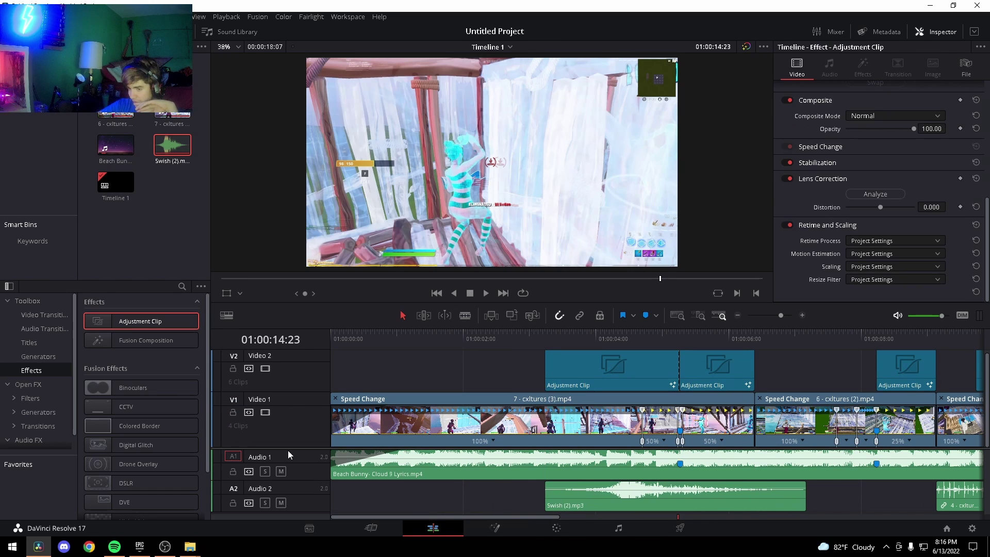
pyautogui.moveTo(989, 465); pyautogui.dragTo(717, 501)
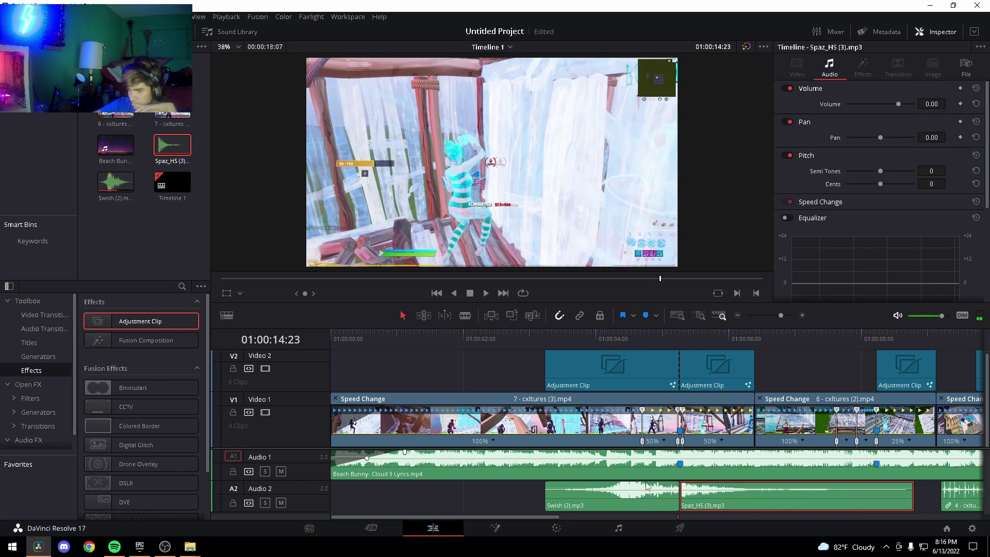
# - Trim Swish (2).mp3 and slide it to end at the first beat marker, and shorten Spaz_HS (3).mp3 with a fade-out
pyautogui.moveTo(674, 496); pyautogui.dragTo(652, 497)
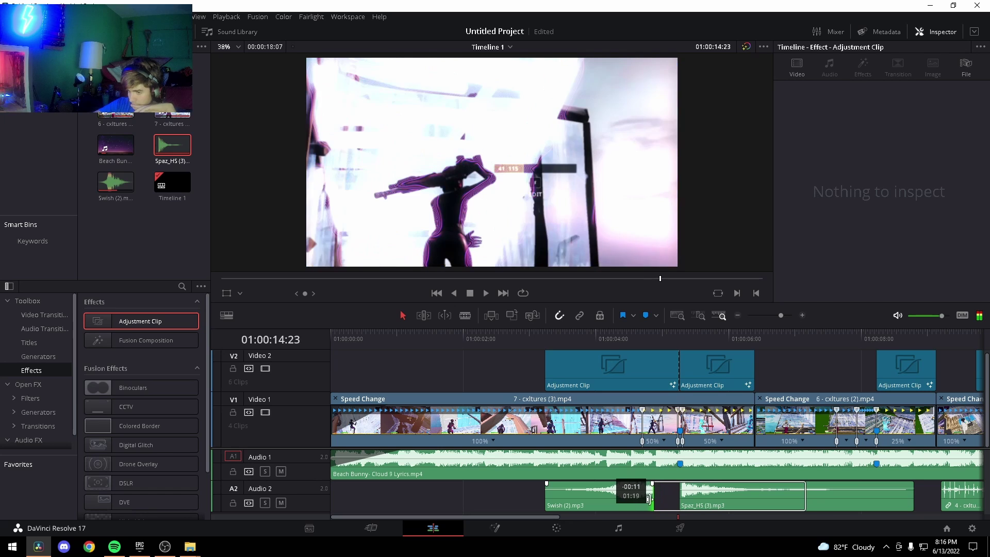
pyautogui.click(694, 503)
pyautogui.moveTo(625, 498); pyautogui.dragTo(653, 498)
pyautogui.moveTo(914, 494); pyautogui.dragTo(723, 485)
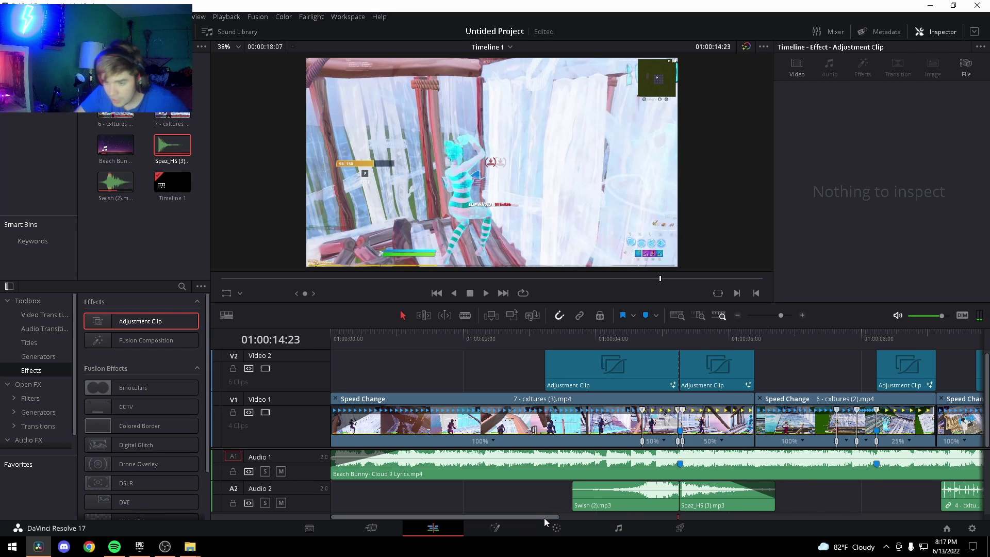
# - Copy Spaz_HS (3).mp3 to the beat marker in 6 - cxltures (2).mp4 on Audio 3, and extend the 4 - cxltures (3).mp4 audio back to its clip start
pyautogui.moveTo(548, 517); pyautogui.dragTo(601, 526)
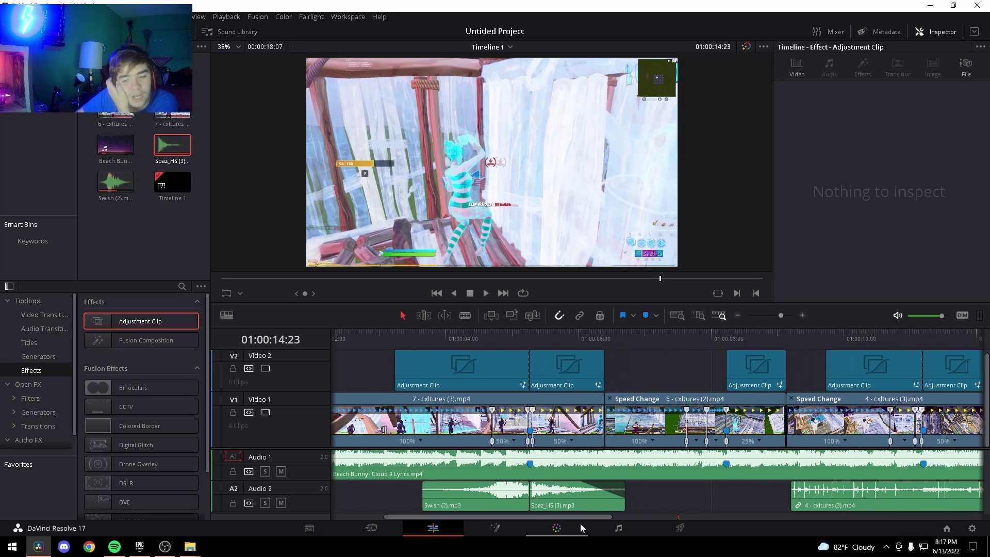
pyautogui.click(574, 497)
pyautogui.rightClick(573, 497)
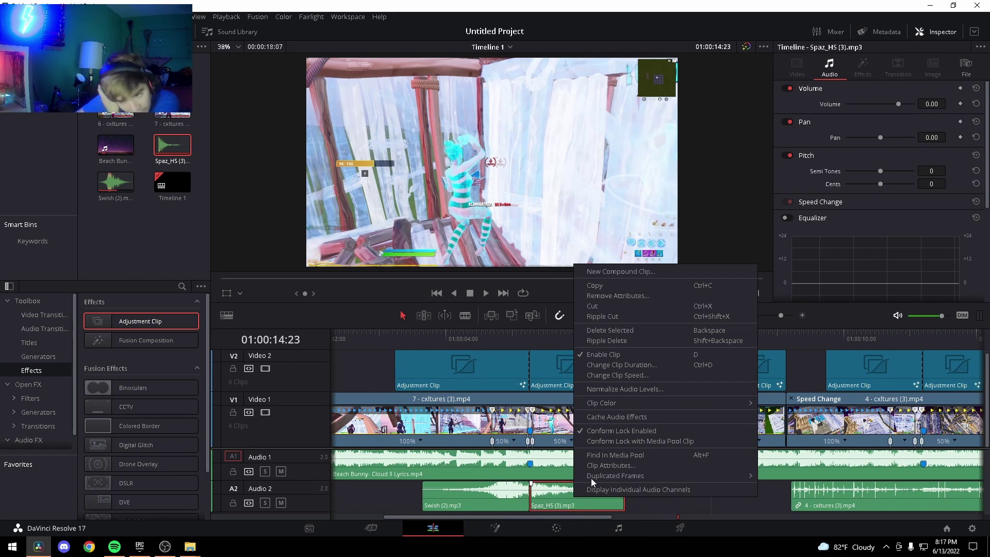
pyautogui.click(606, 286)
pyautogui.moveTo(605, 519); pyautogui.dragTo(639, 519)
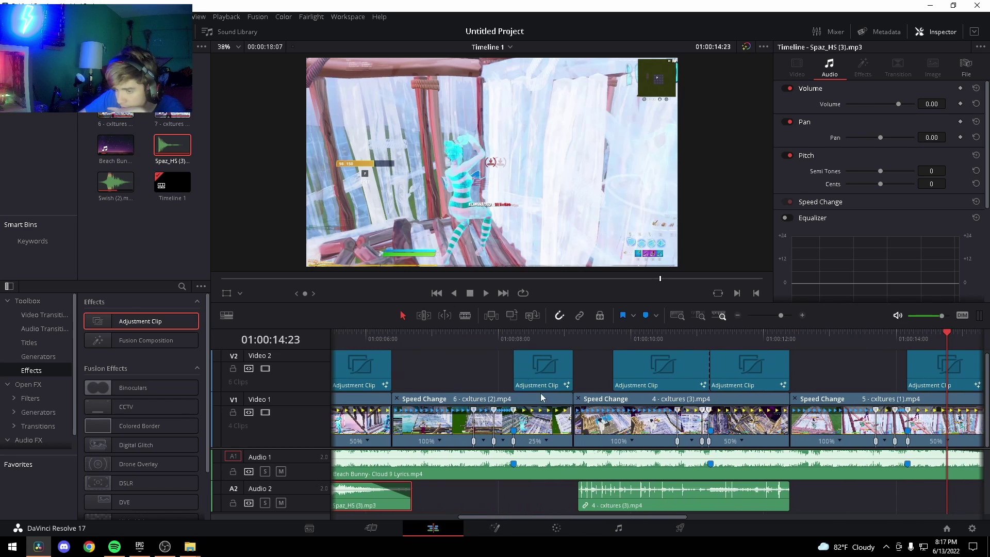
pyautogui.click(513, 340)
pyautogui.click(534, 499)
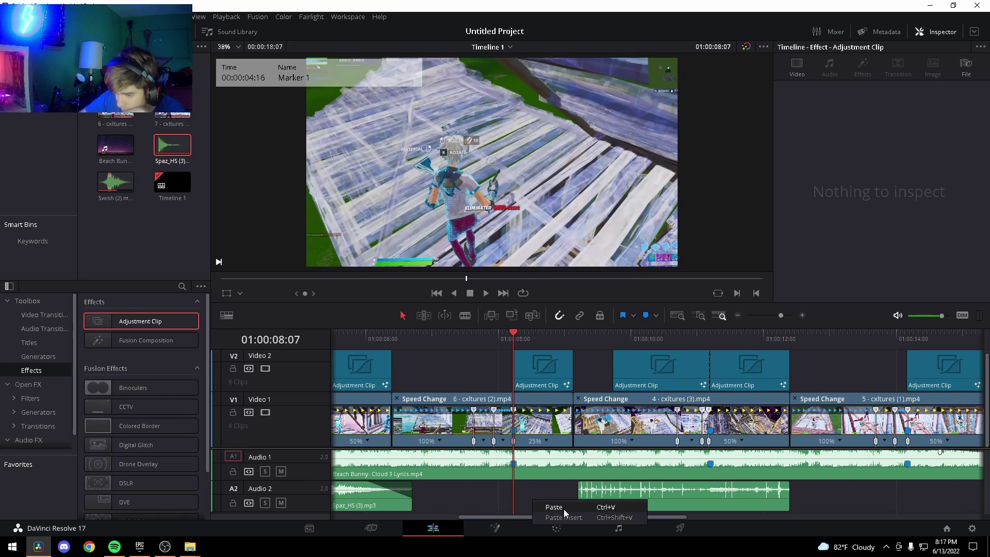
pyautogui.hotkey('ctrl', 'v')
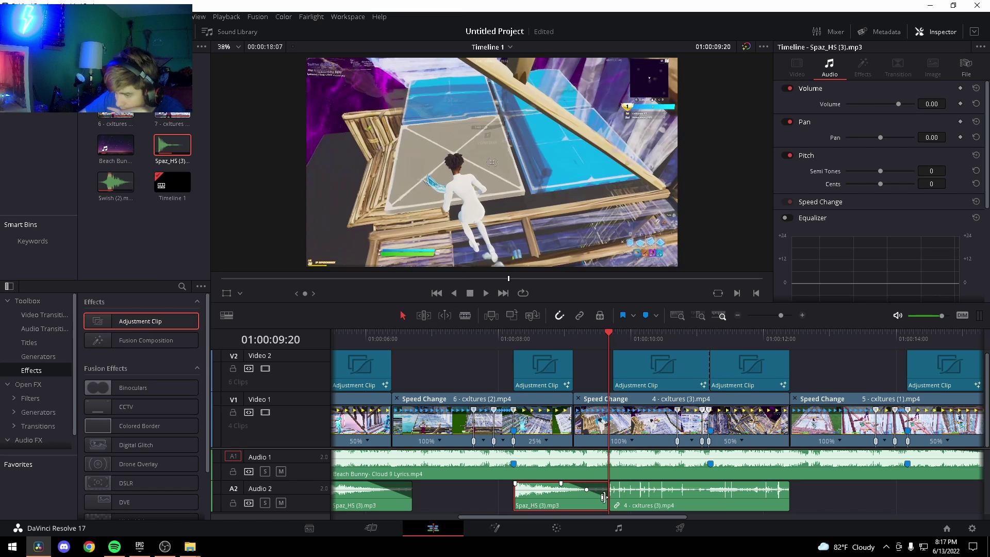
pyautogui.moveTo(615, 494); pyautogui.dragTo(578, 508)
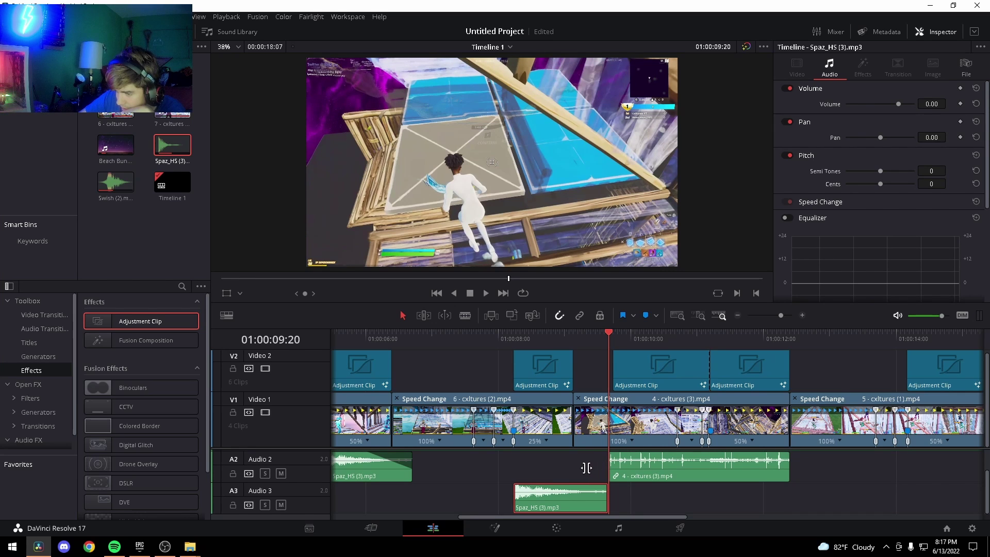
pyautogui.moveTo(602, 466); pyautogui.dragTo(583, 479)
pyautogui.click(547, 496)
pyautogui.rightClick(547, 496)
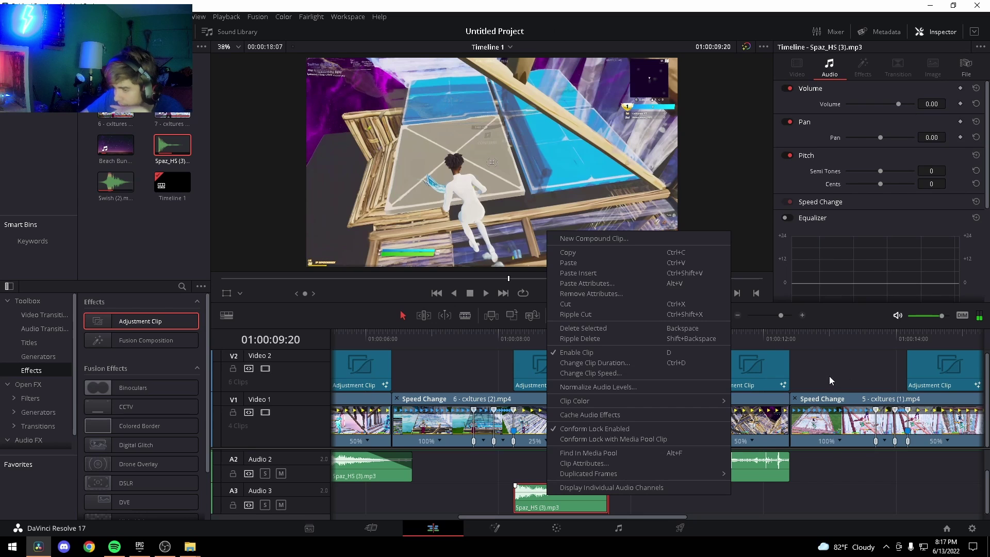
pyautogui.click(821, 333)
# - Copy Swish (2).mp3 onto Audio 3, starting with the adjustment clip before the beat marker in 4 - cxltures (3).mp4
pyautogui.click(713, 335)
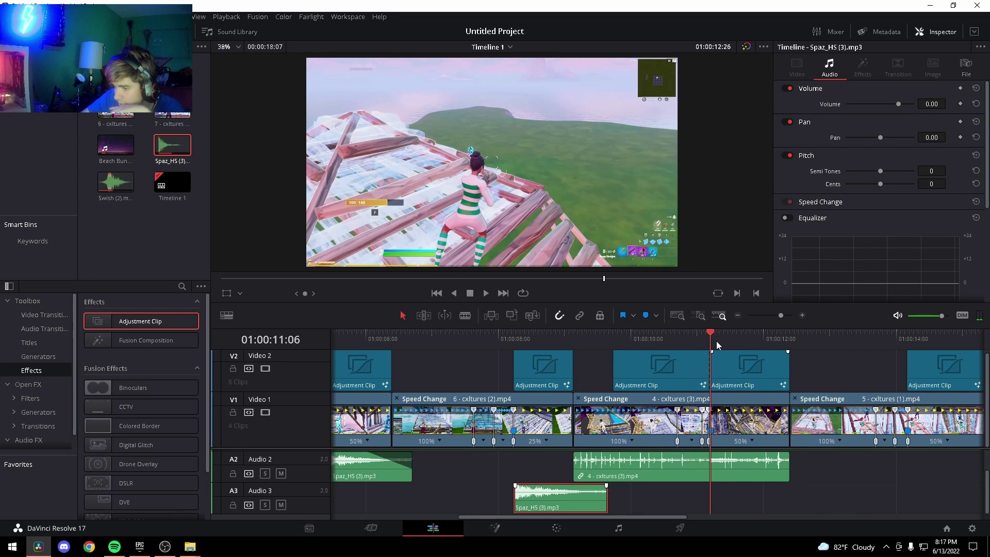
pyautogui.moveTo(495, 517); pyautogui.dragTo(454, 517)
pyautogui.rightClick(403, 465)
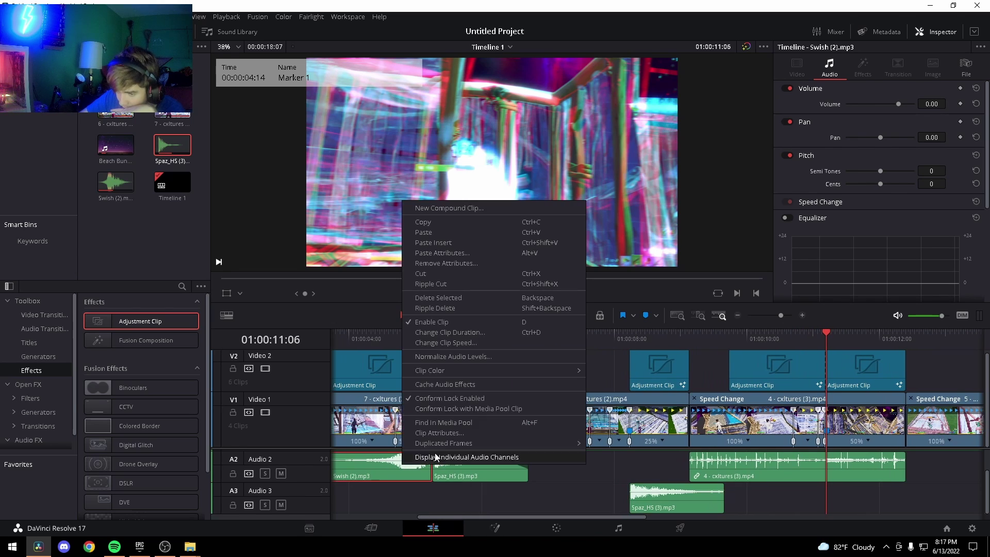
pyautogui.click(466, 235)
pyautogui.rightClick(848, 505)
pyautogui.click(848, 509)
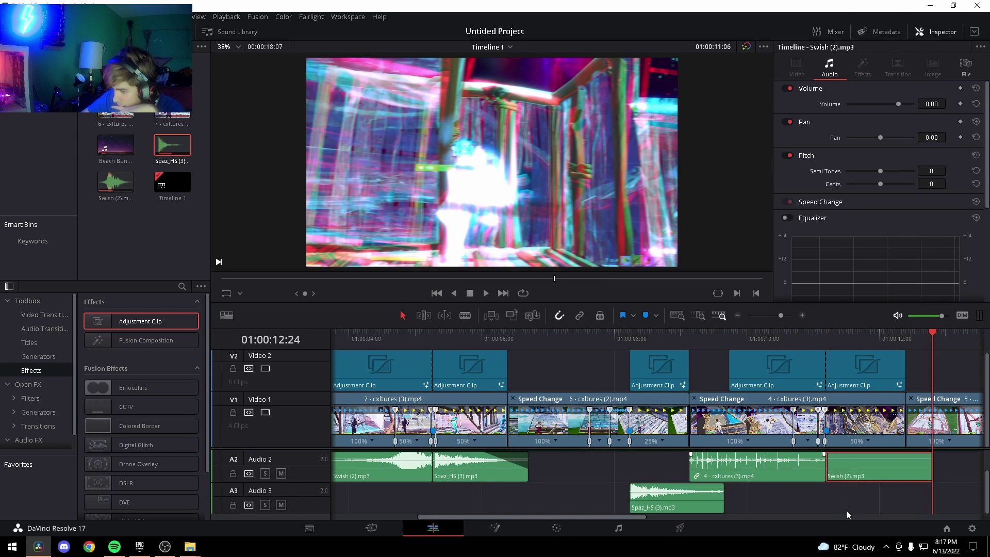
pyautogui.moveTo(889, 478); pyautogui.dragTo(790, 509)
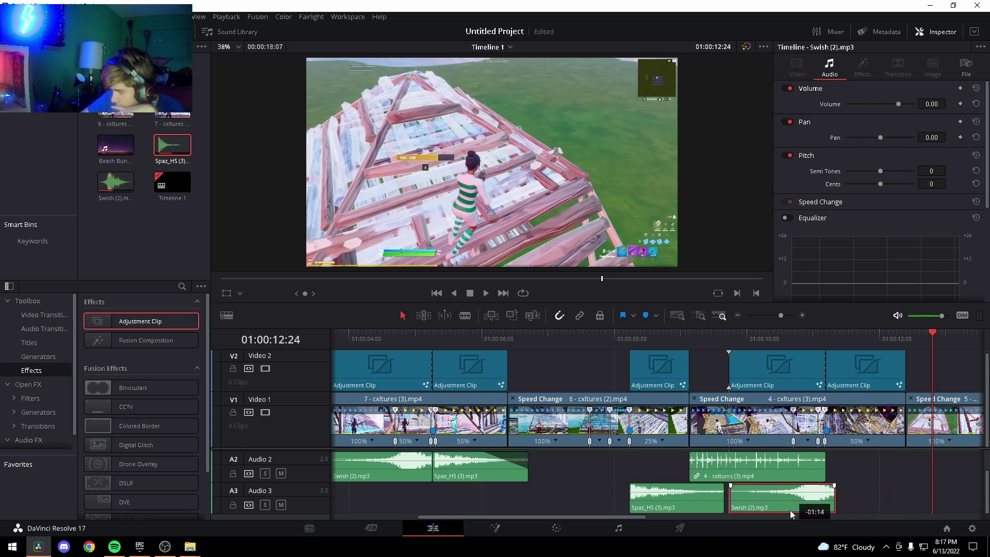
pyautogui.moveTo(826, 467); pyautogui.dragTo(905, 467)
pyautogui.click(832, 363)
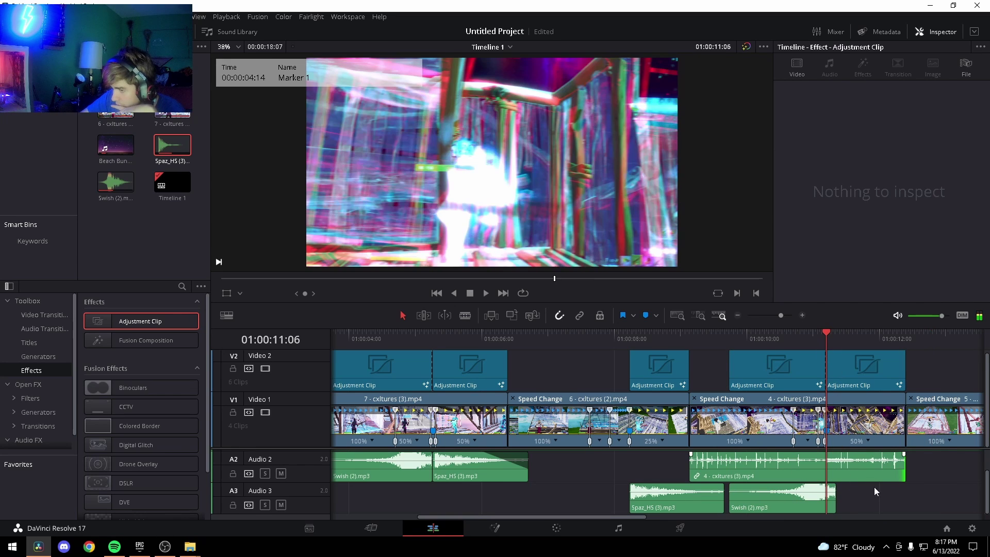
pyautogui.rightClick(844, 503)
pyautogui.click(867, 508)
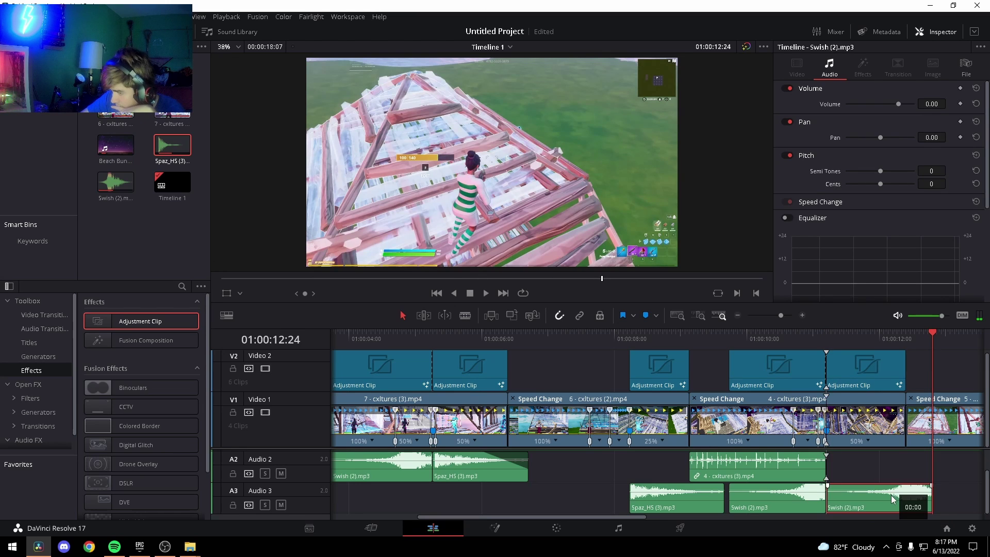
pyautogui.press('Delete')
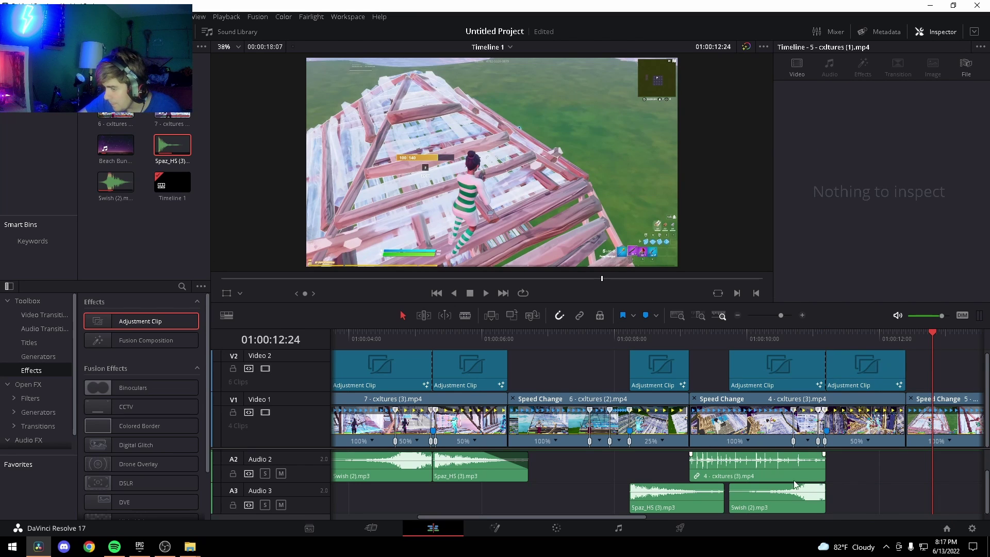
pyautogui.click(471, 477)
pyautogui.rightClick(471, 477)
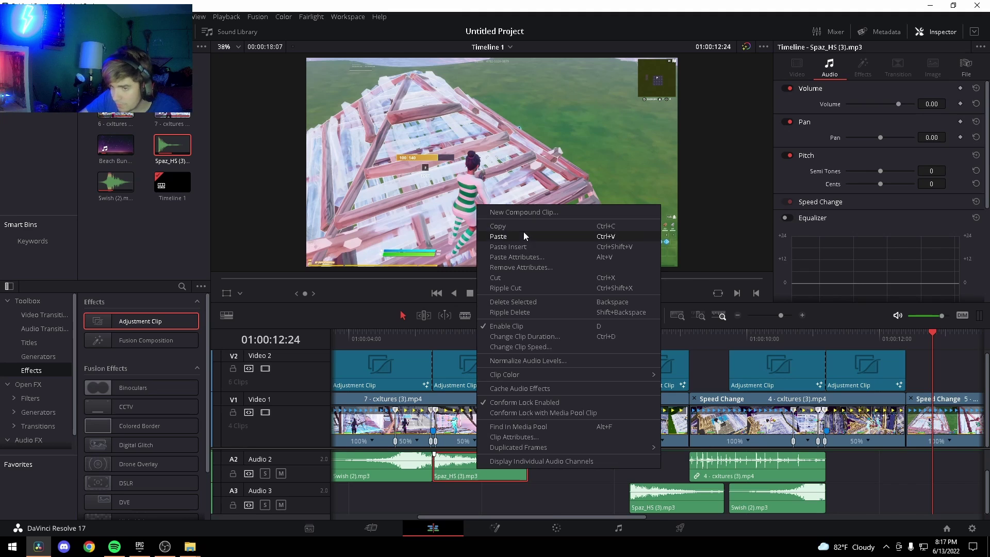
pyautogui.click(587, 232)
pyautogui.press('Delete')
# - Copy the faded Spaz_HS (3).mp3 to the marker in 4 - cxltures (3).mp4 on Audio 3, and extend that clip's audio to the clip end
pyautogui.moveTo(664, 517); pyautogui.dragTo(515, 522)
pyautogui.click(488, 468)
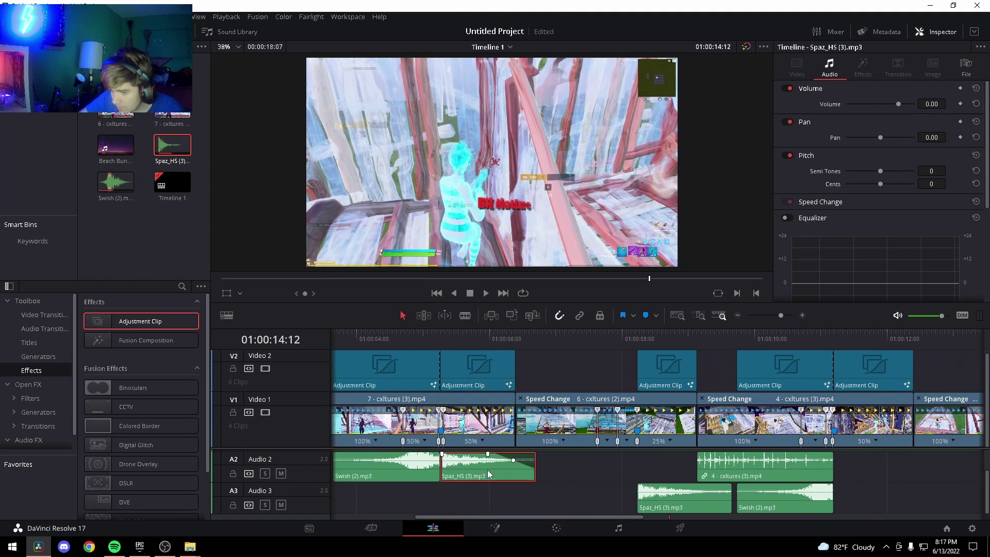
pyautogui.rightClick(488, 467)
pyautogui.click(524, 227)
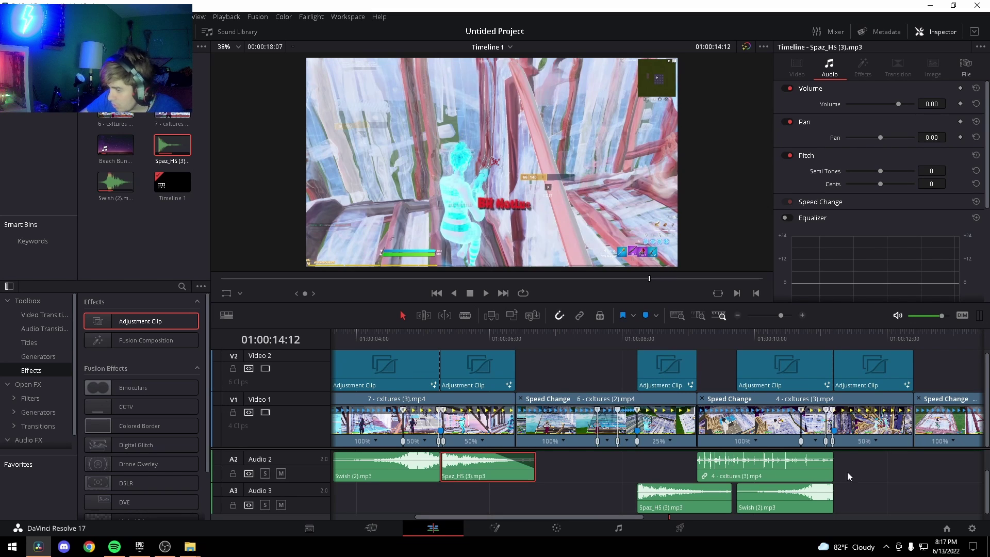
pyautogui.click(831, 347)
pyautogui.click(841, 505)
pyautogui.hotkey('ctrl', 'v')
pyautogui.moveTo(877, 467); pyautogui.dragTo(877, 498)
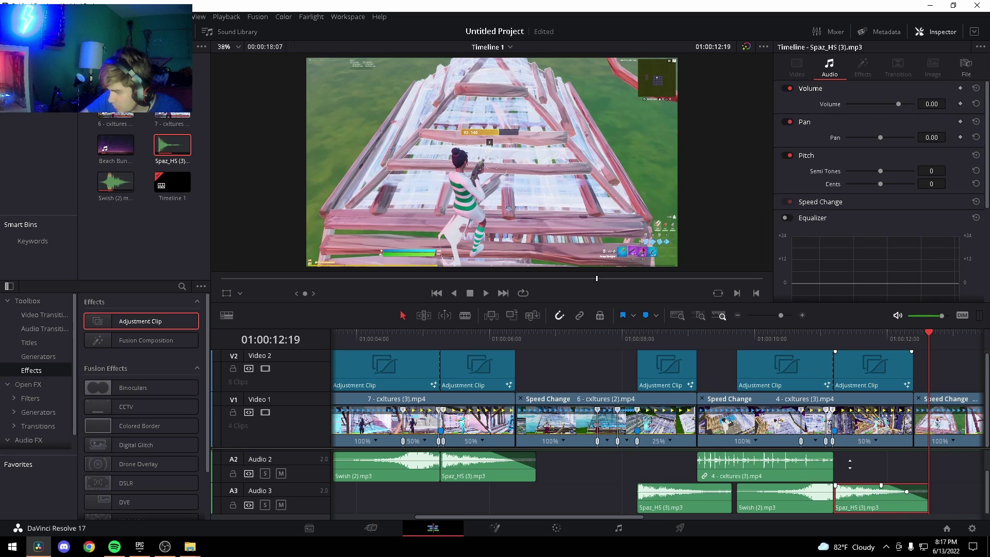
pyautogui.click(837, 466)
pyautogui.moveTo(833, 465); pyautogui.dragTo(913, 465)
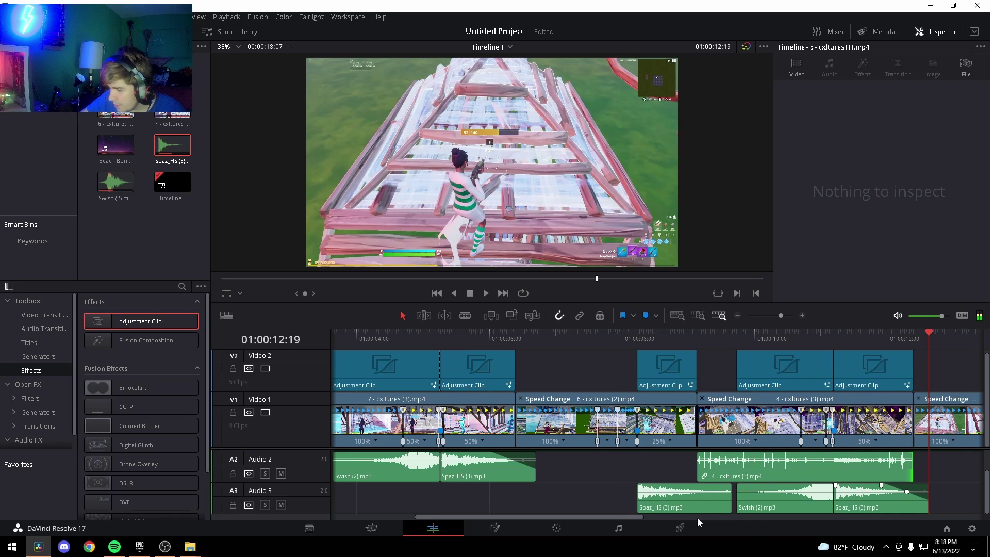
# - Paste Spaz_HS (3).mp3 on Audio 2 at the beat marker in 5 - cxltures (1).mp4
pyautogui.moveTo(636, 518); pyautogui.dragTo(758, 518)
pyautogui.click(687, 342)
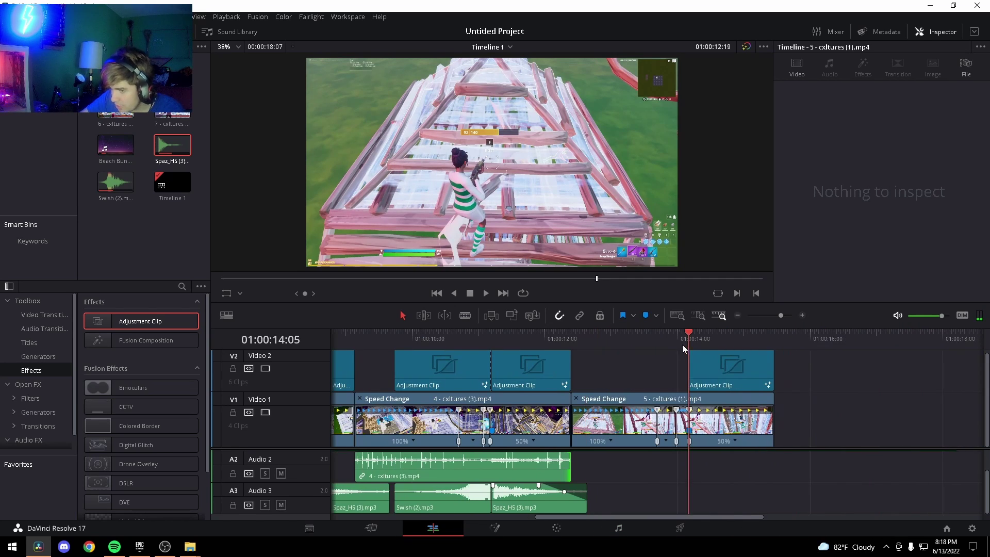
pyautogui.hotkey('ctrl', 'v')
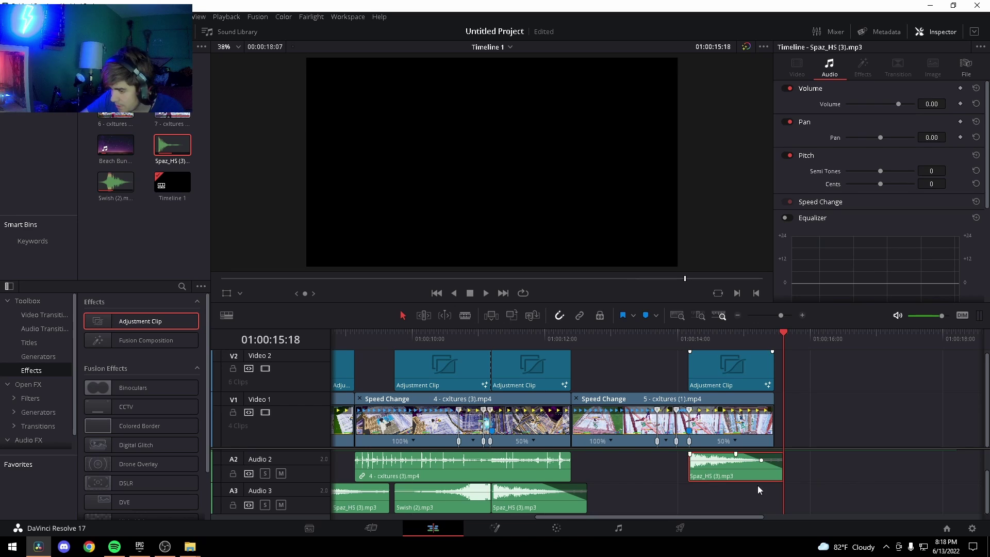
pyautogui.moveTo(714, 470); pyautogui.dragTo(339, 512)
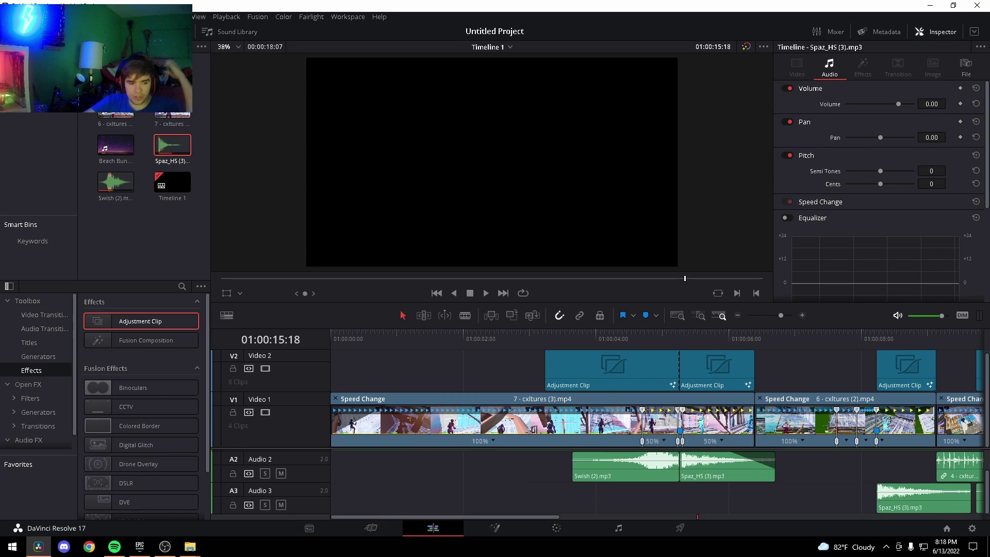
pyautogui.hotkey('alt', 'Tab')
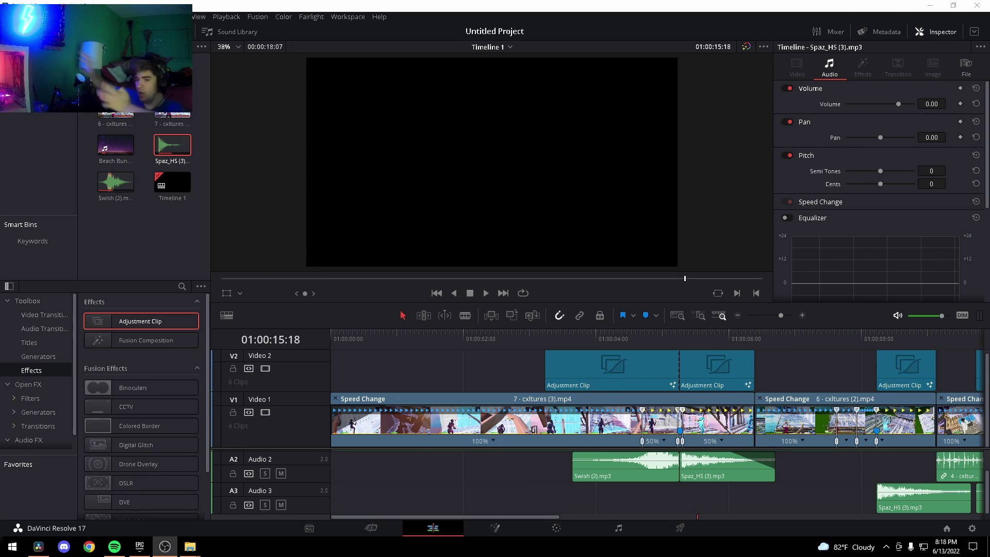